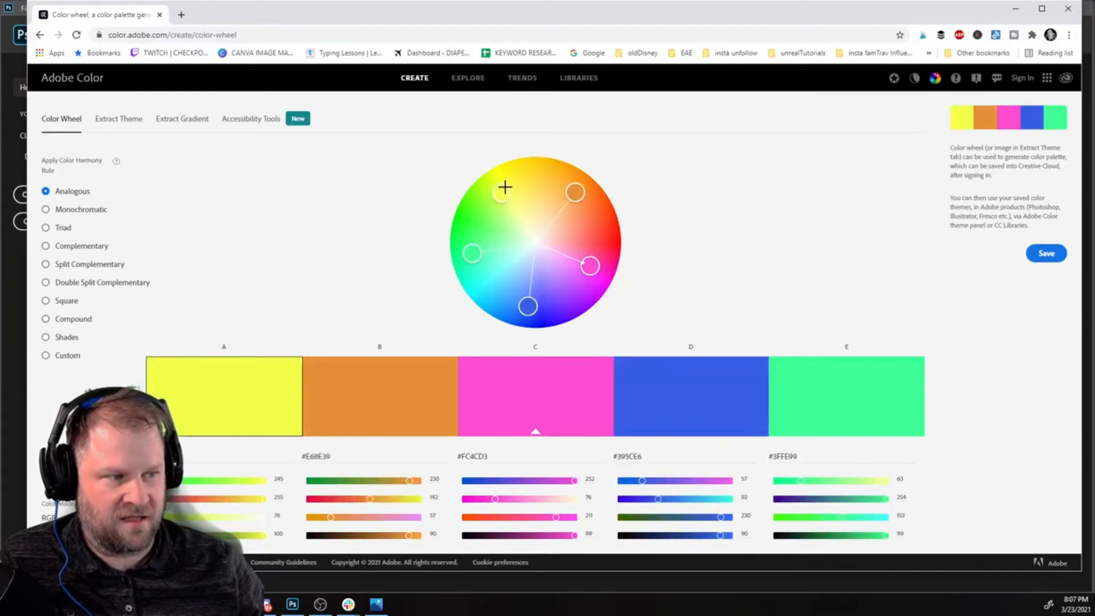
# - Apply the Complementary harmony rule to the color wheel and rotate the palette through blue and gold to reds and greens
pyautogui.click(45, 245)
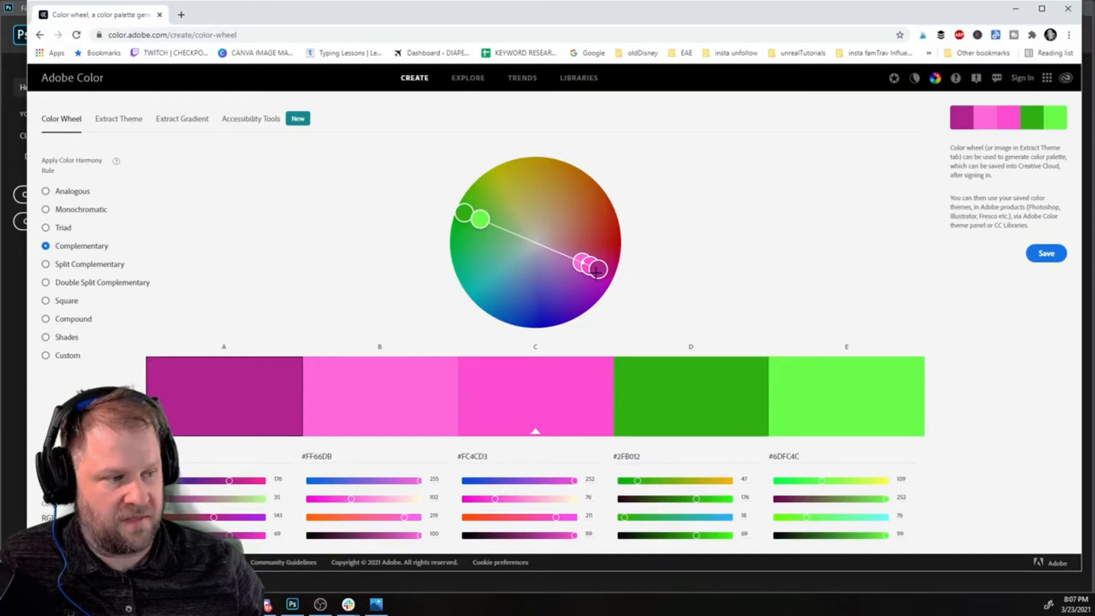
pyautogui.moveTo(577, 301); pyautogui.dragTo(523, 317)
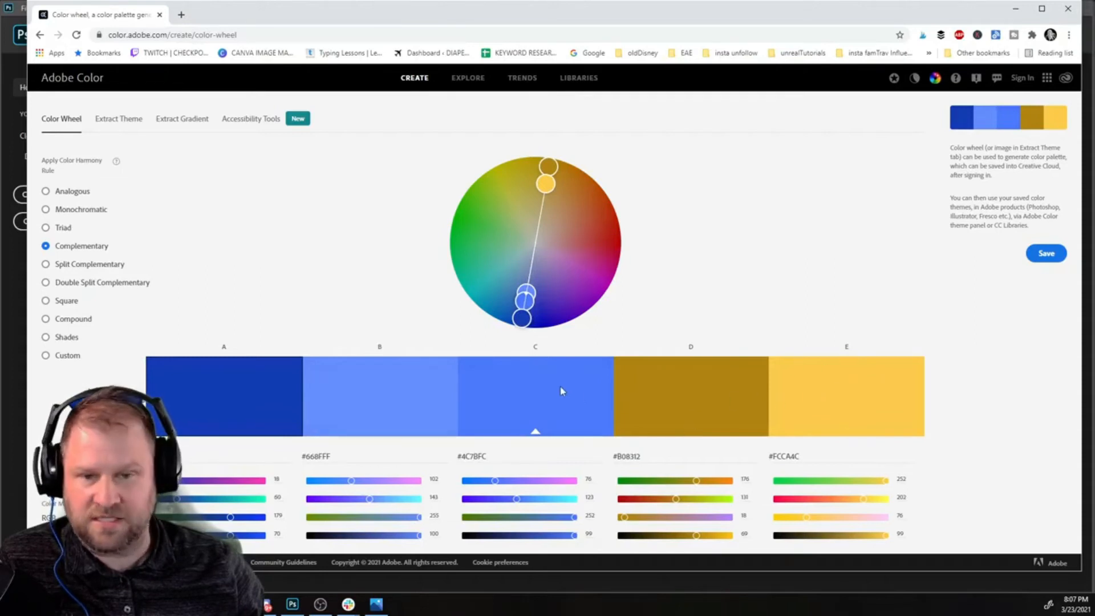
pyautogui.moveTo(548, 176); pyautogui.dragTo(456, 235)
pyautogui.click(237, 381)
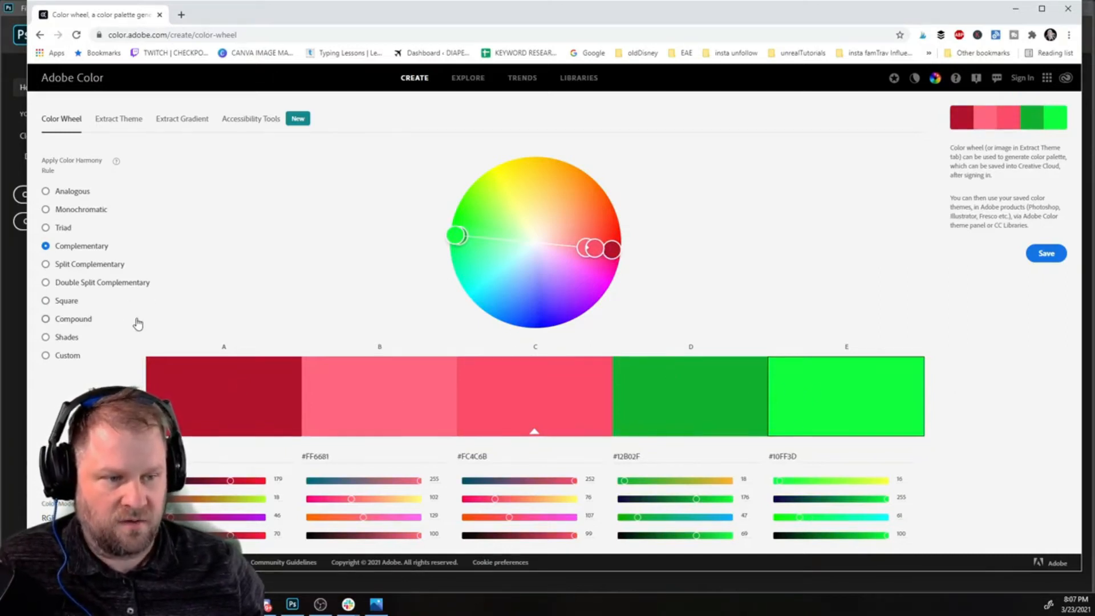
# - Switch the harmony rule to Triad and rotate the palette to purple, yellow and turquoise tones on the wheel
pyautogui.click(69, 209)
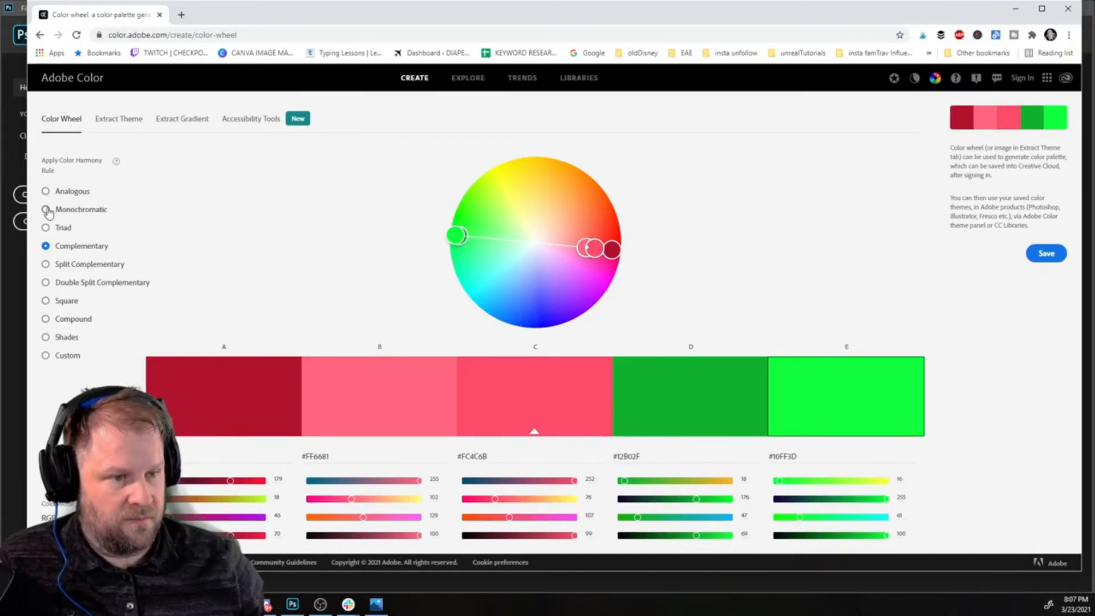
pyautogui.click(57, 228)
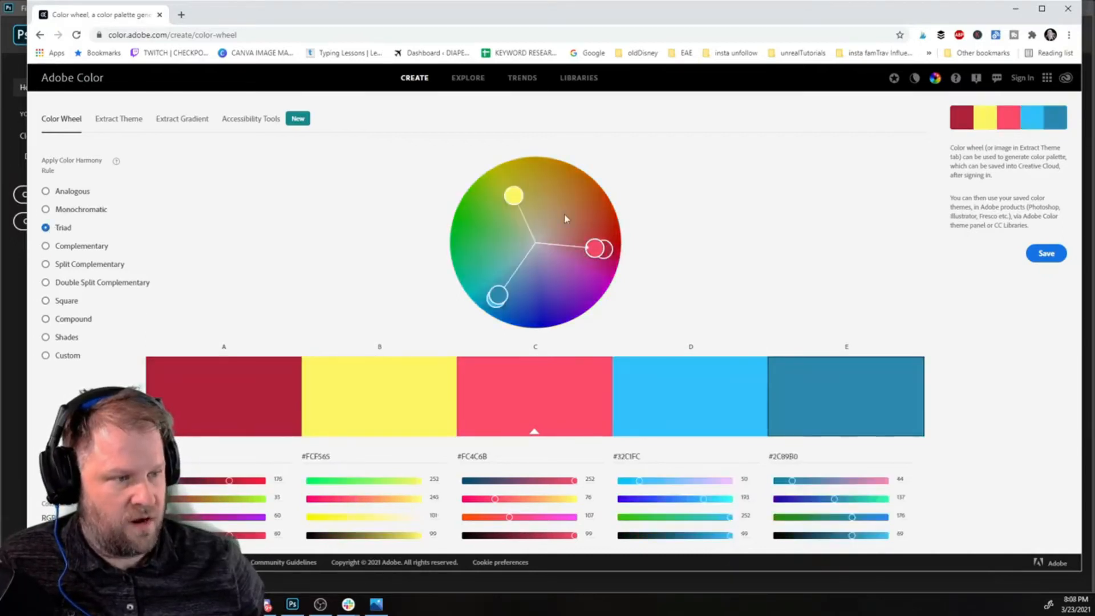
pyautogui.moveTo(514, 194); pyautogui.dragTo(543, 179)
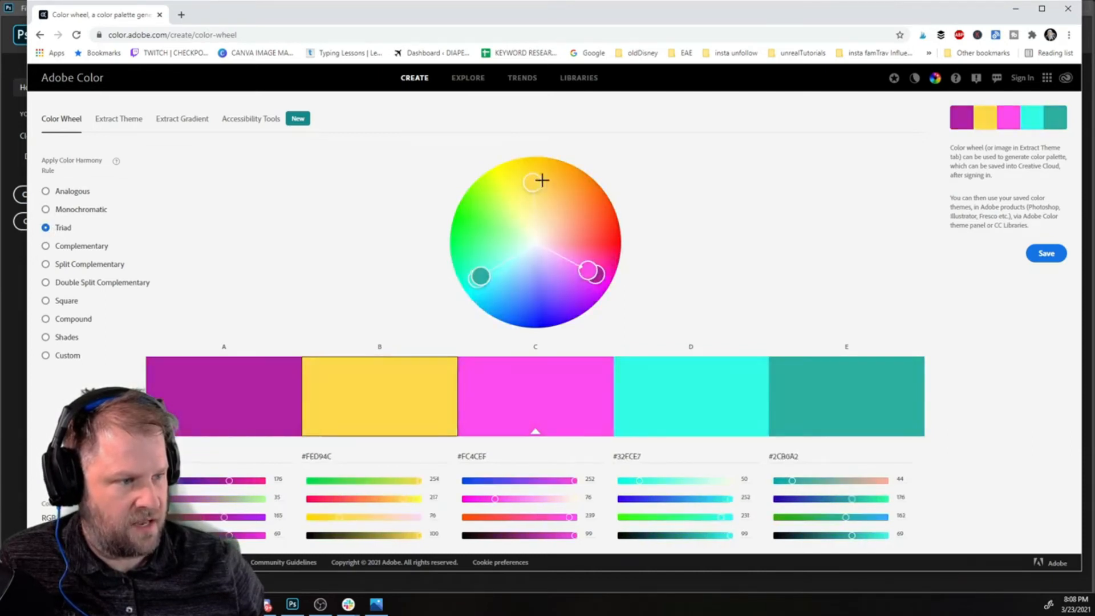
# - Open coolors.co in a new browser tab and start its palette generator
pyautogui.hotkey('ctrl', 't')
pyautogui.write('coolo')
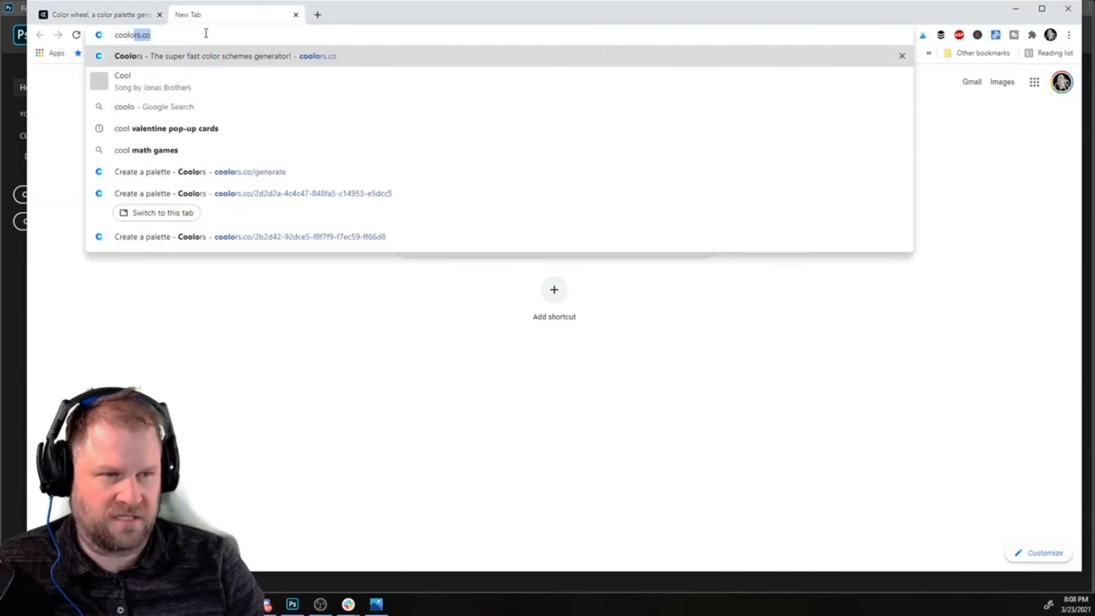
pyautogui.write('rs.co')
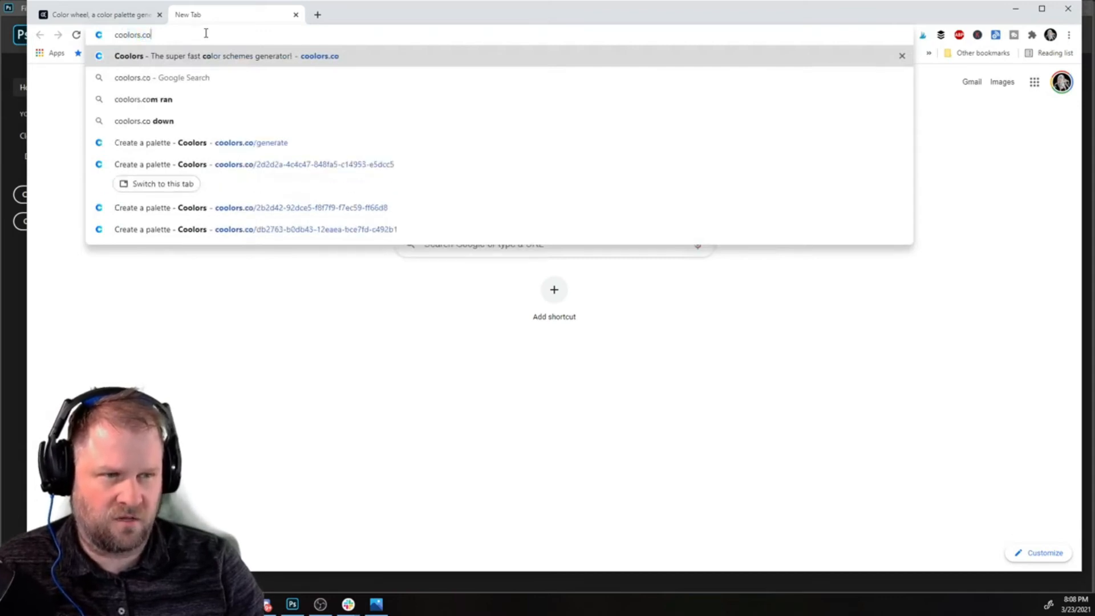
pyautogui.press('Return')
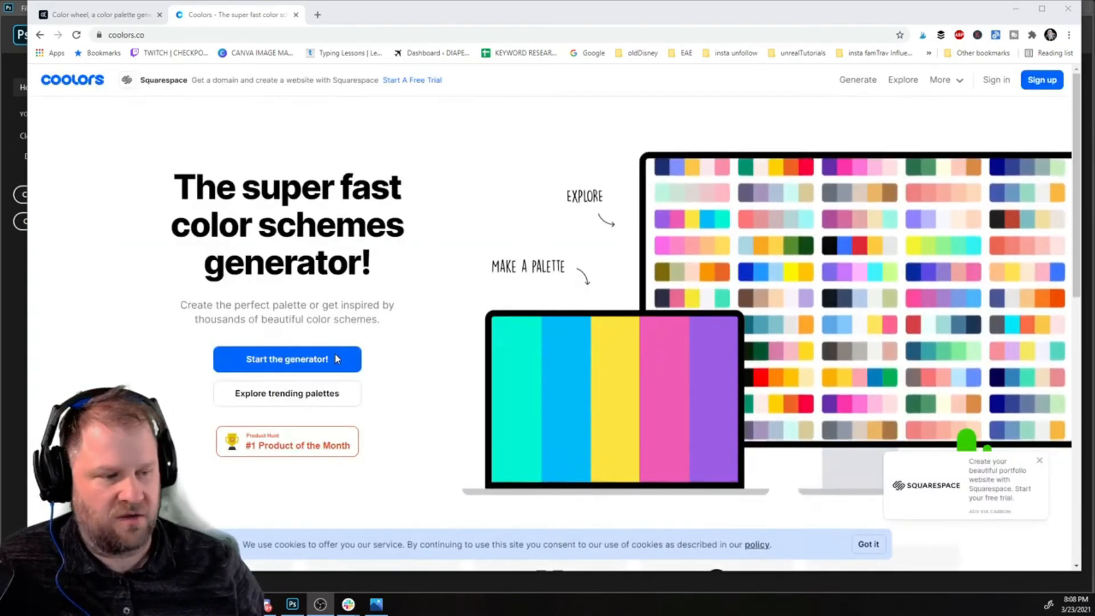
pyautogui.click(318, 360)
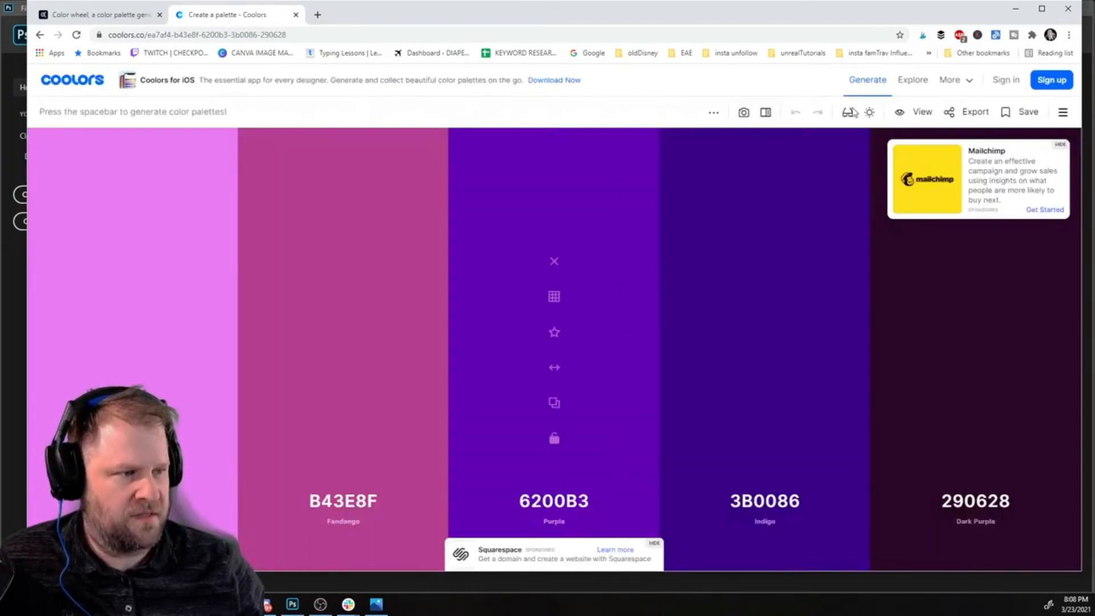
# - Generate random palettes until reaching the blue and orange one with 054A91, 3E7CB1, 81A4CD, DBE4EE and F17300
pyautogui.click(861, 79)
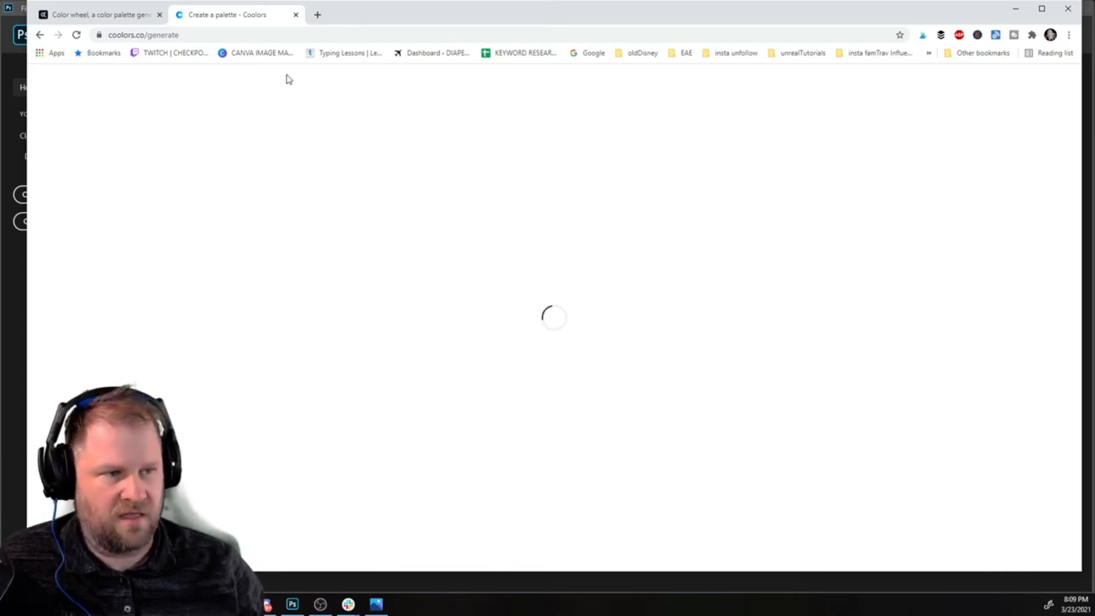
pyautogui.click(40, 34)
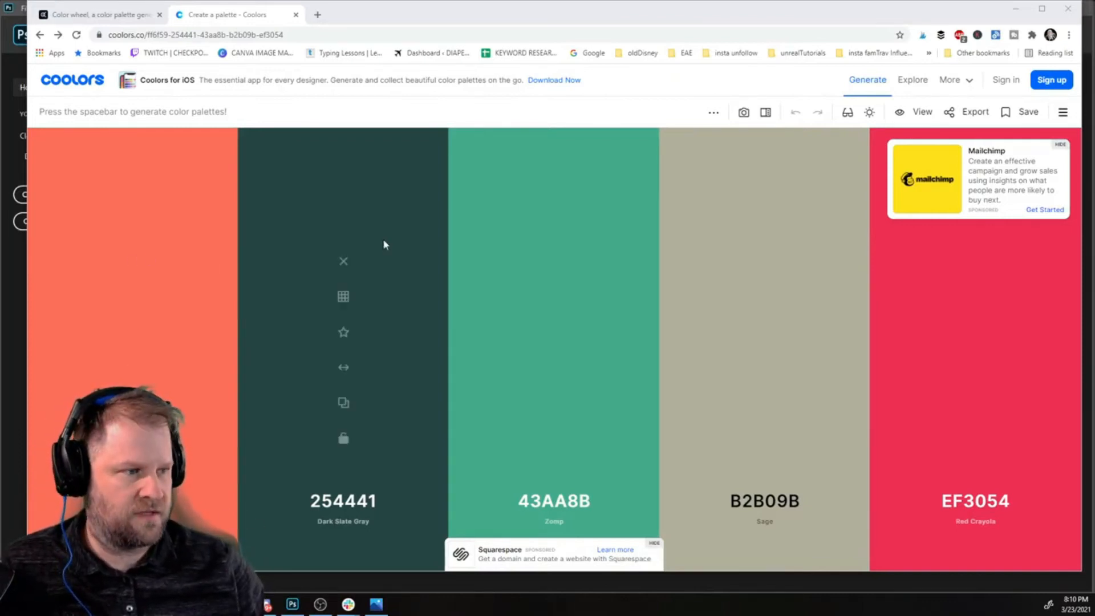
pyautogui.press('space')
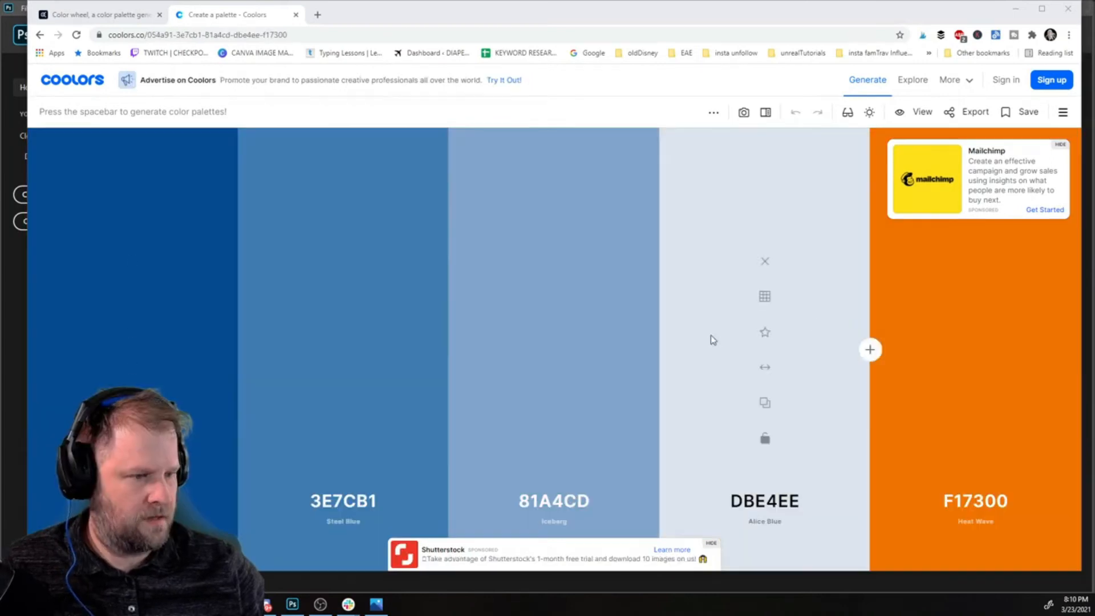
pyautogui.click(1042, 9)
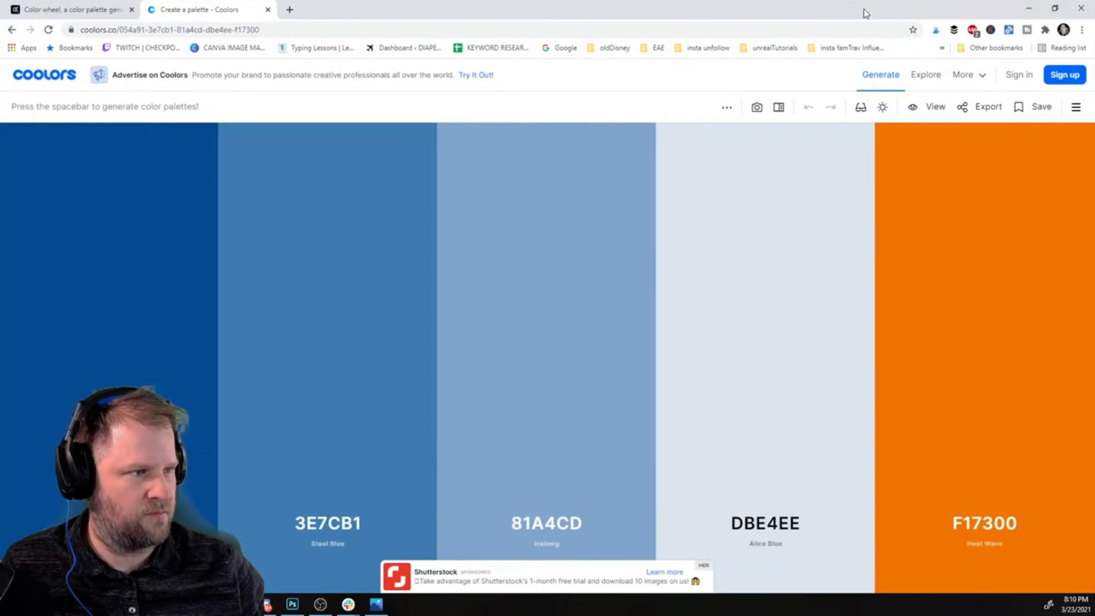
pyautogui.click(1054, 9)
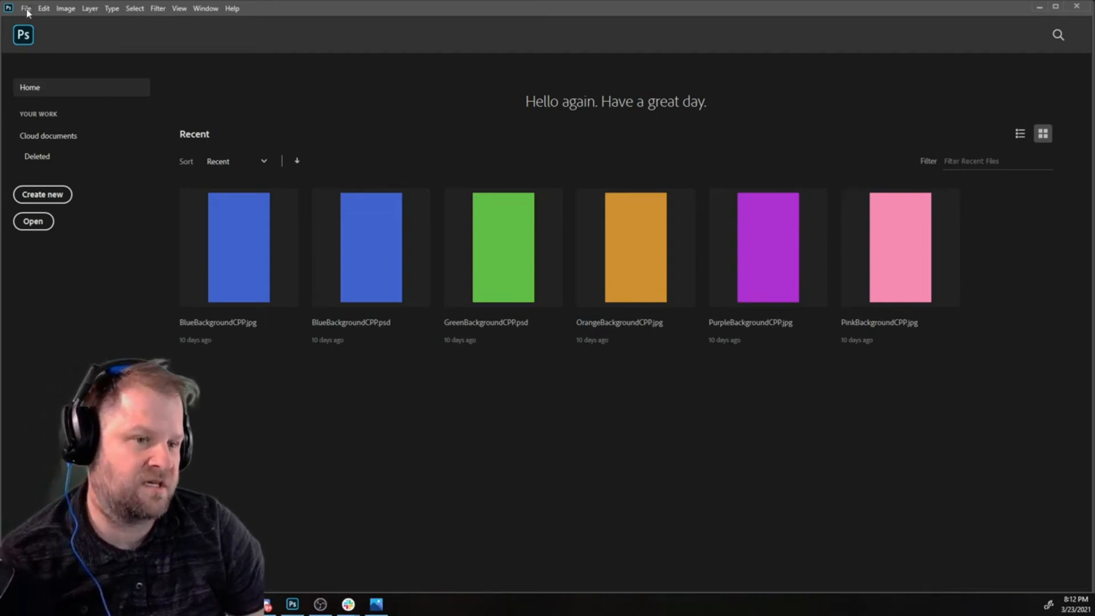
# - In Photoshop, create a new 1920 by 1080 pixel document at 300 pixels/inch and collapse the Character panel
pyautogui.click(50, 195)
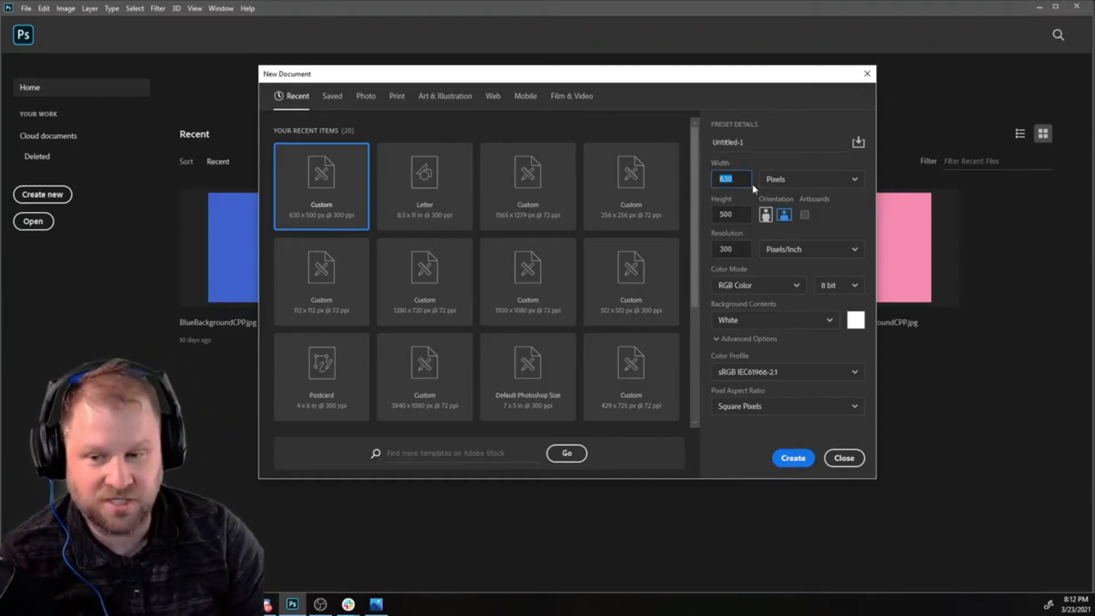
pyautogui.write('1920')
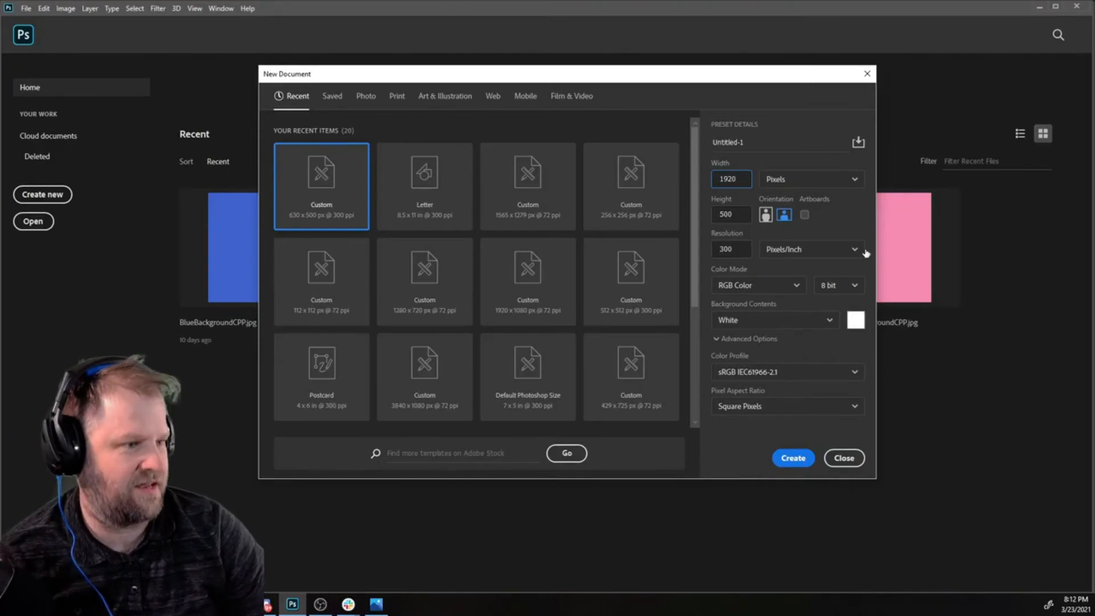
pyautogui.press('Tab')
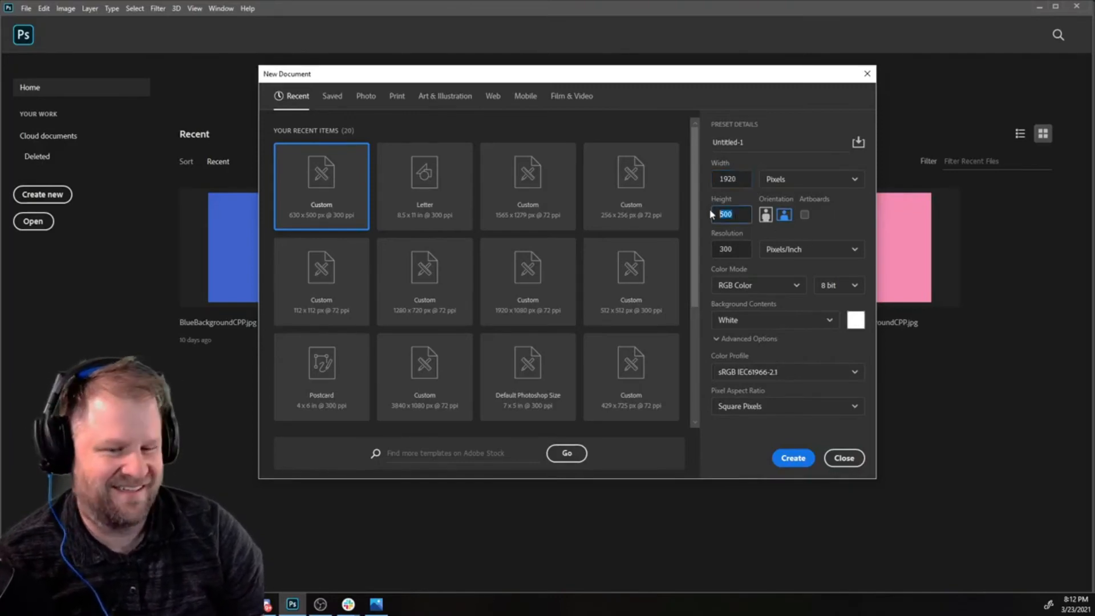
pyautogui.write('108')
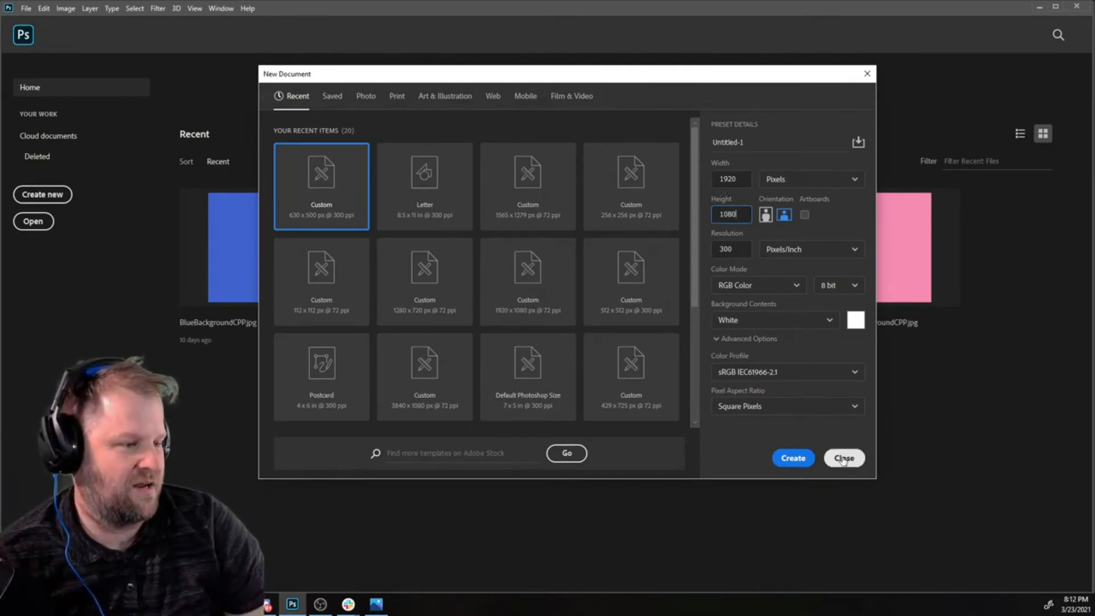
pyautogui.click(793, 459)
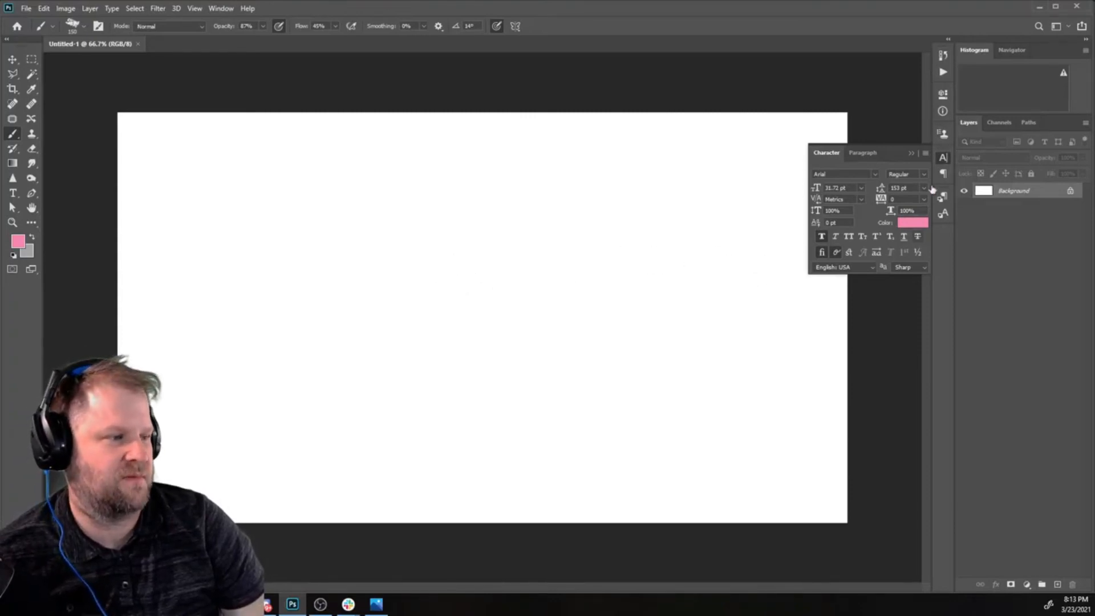
pyautogui.click(912, 154)
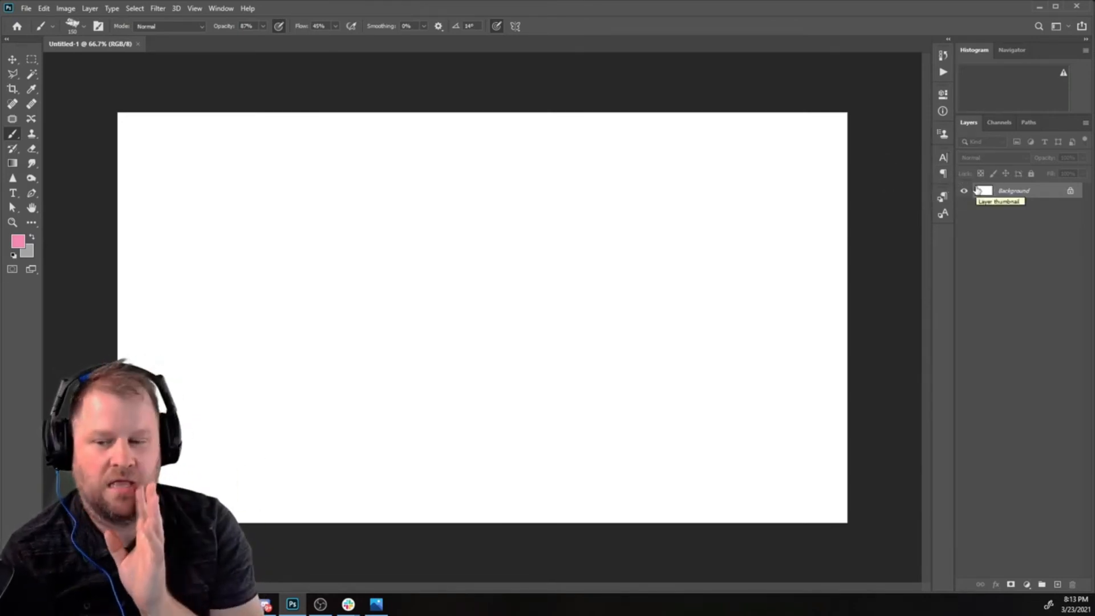
# - Add a new empty layer with default settings and delete the Background layer
pyautogui.click(1085, 124)
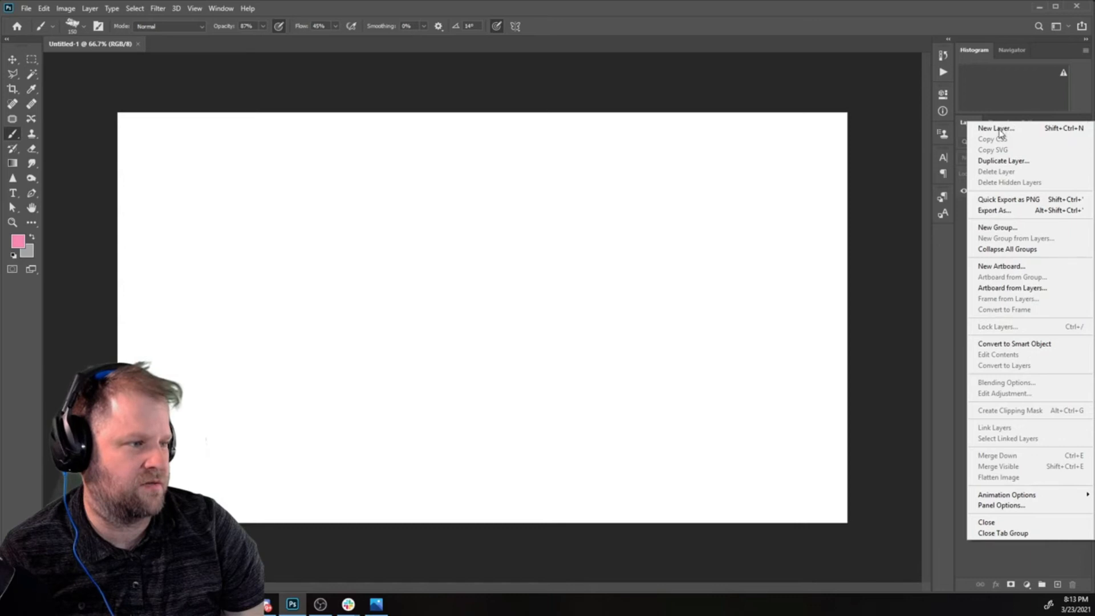
pyautogui.click(999, 129)
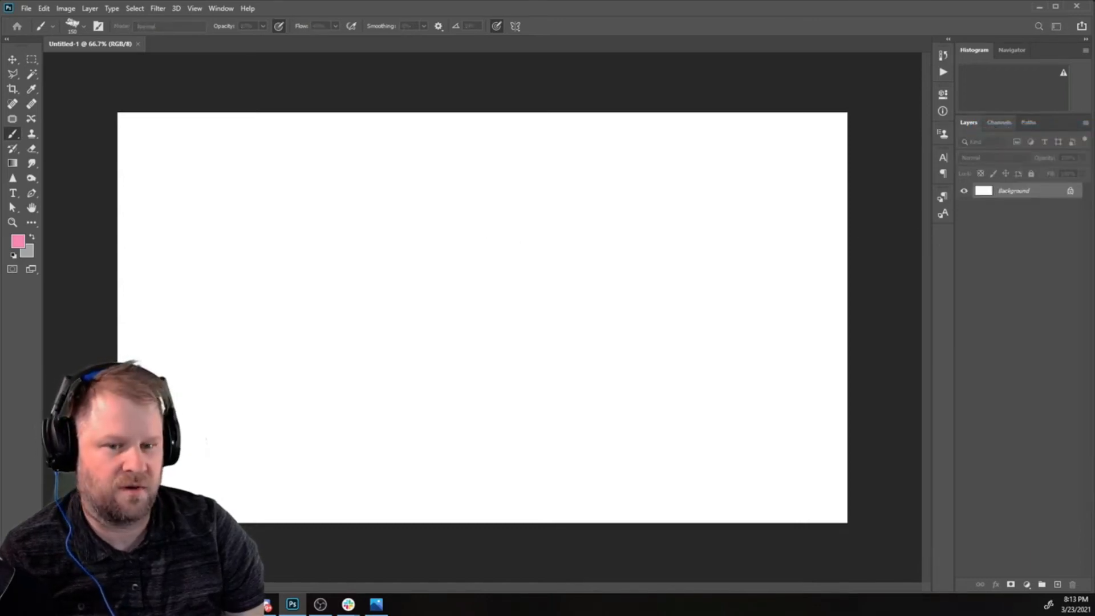
pyautogui.press('Return')
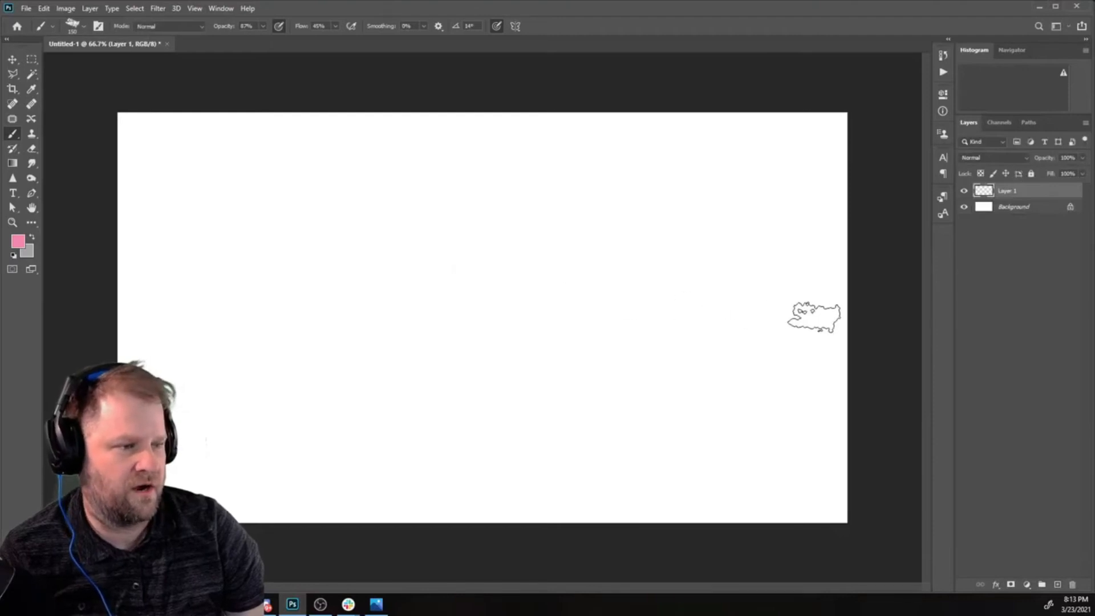
pyautogui.moveTo(996, 208); pyautogui.dragTo(1072, 584)
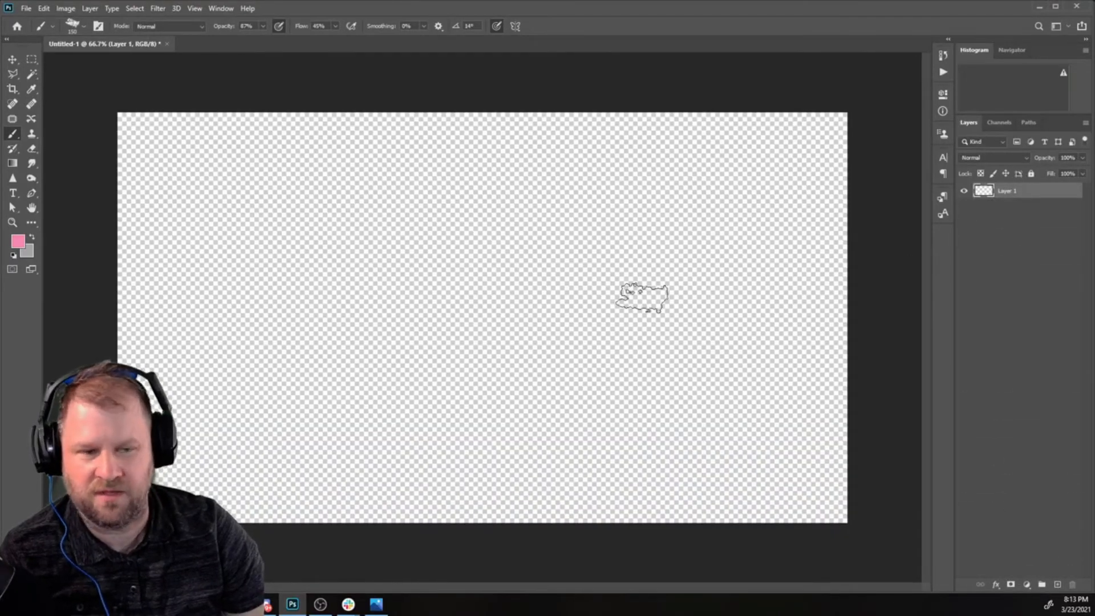
# - Add a second empty layer with default settings above the existing one
pyautogui.click(1085, 123)
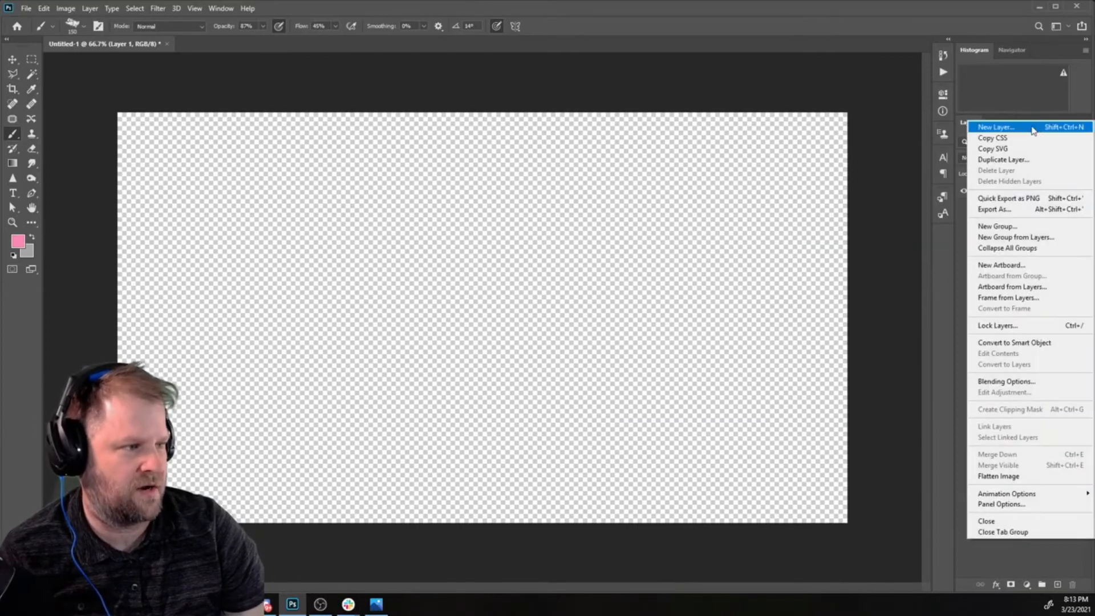
pyautogui.click(1032, 127)
pyautogui.press('Return')
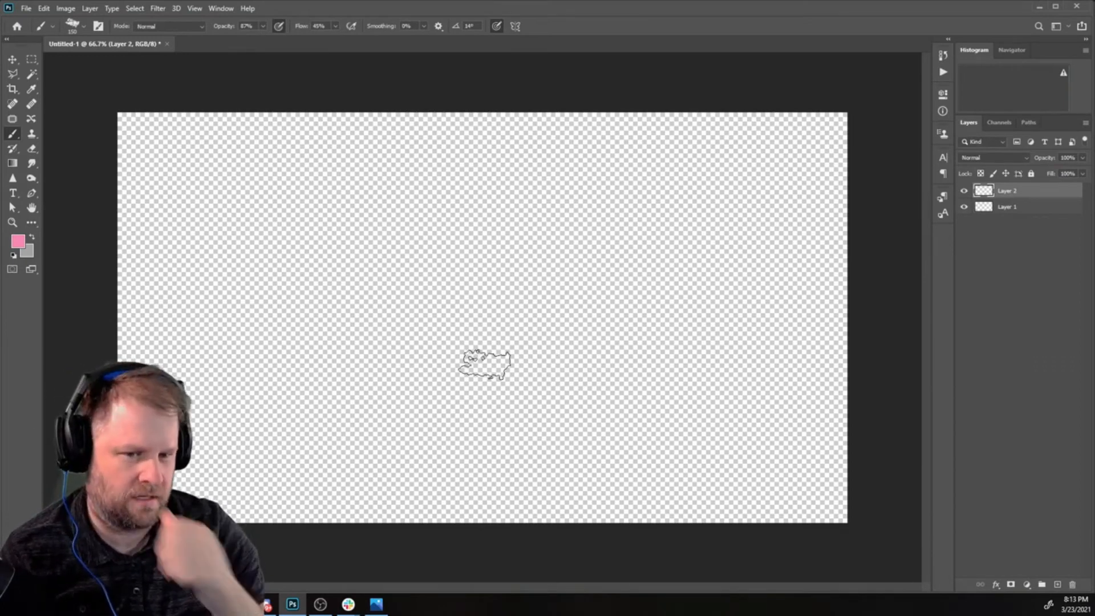
# - Set the foreground color to hex 054A91, return to the Brush tool and swap the foreground and background colors
pyautogui.click(18, 242)
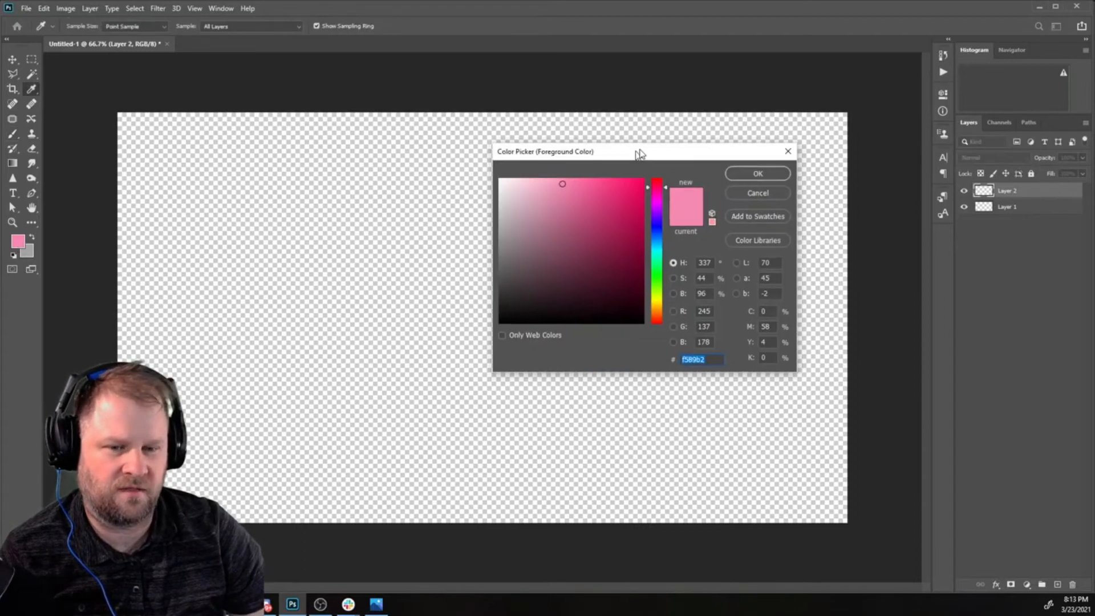
pyautogui.moveTo(638, 153); pyautogui.dragTo(657, 146)
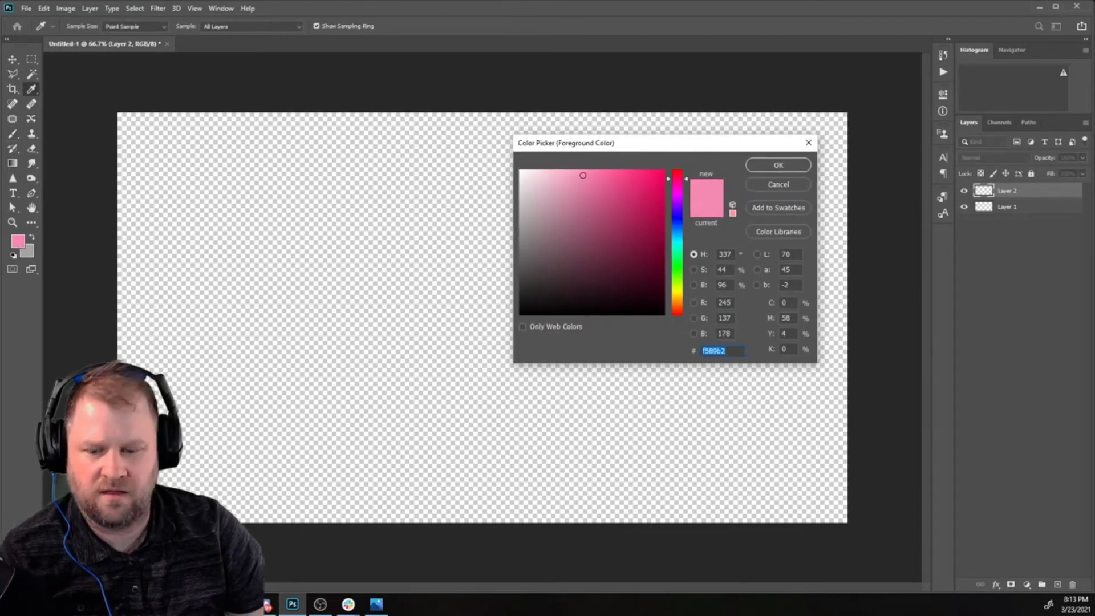
pyautogui.hotkey('alt', 'Tab')
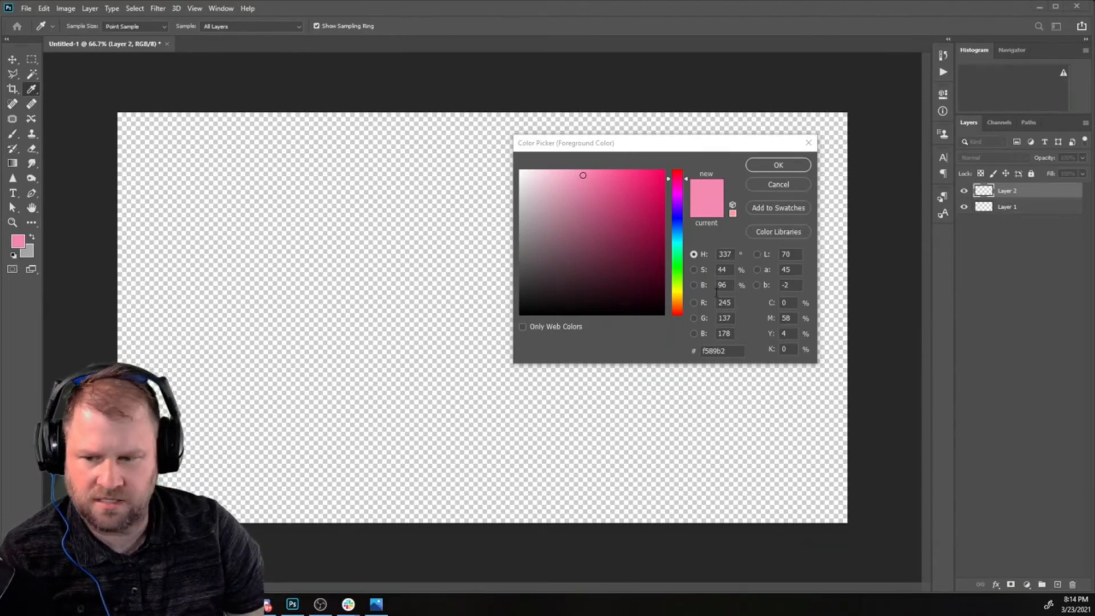
pyautogui.click(732, 350)
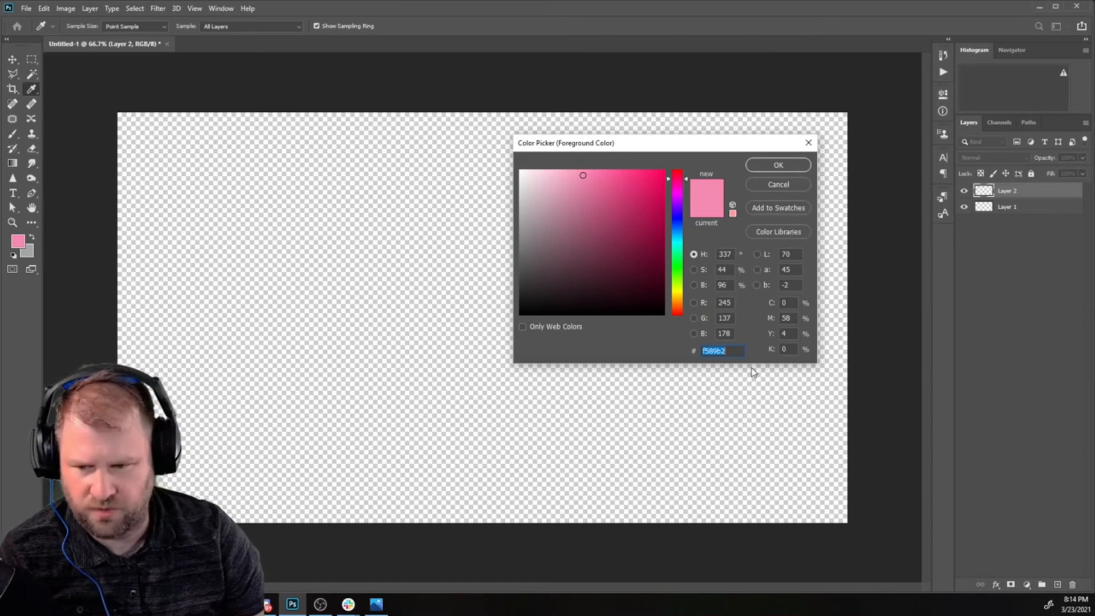
pyautogui.write('054')
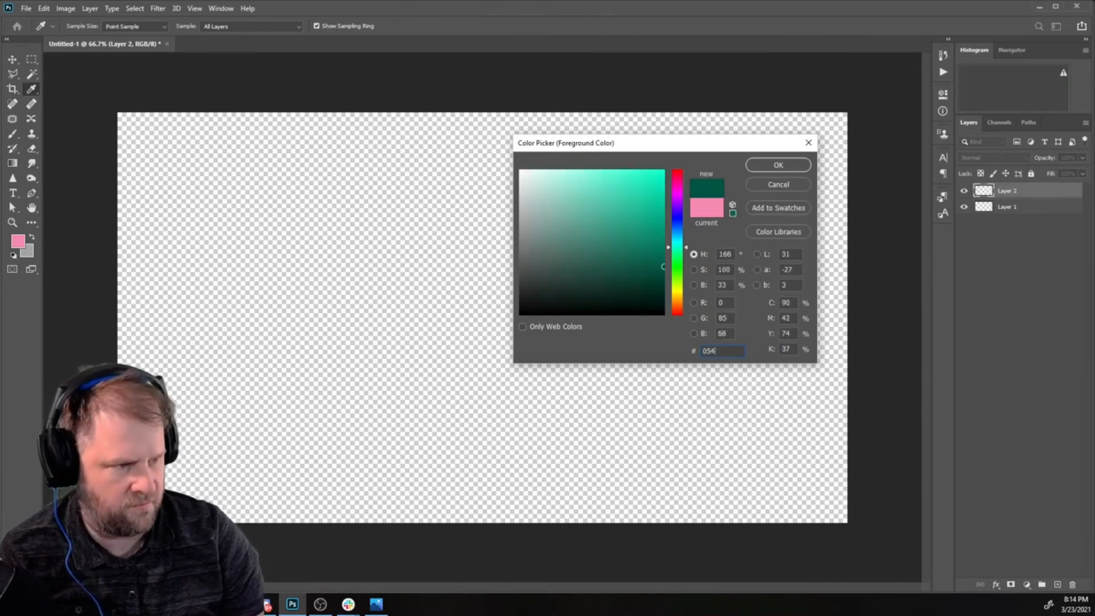
pyautogui.write('A91')
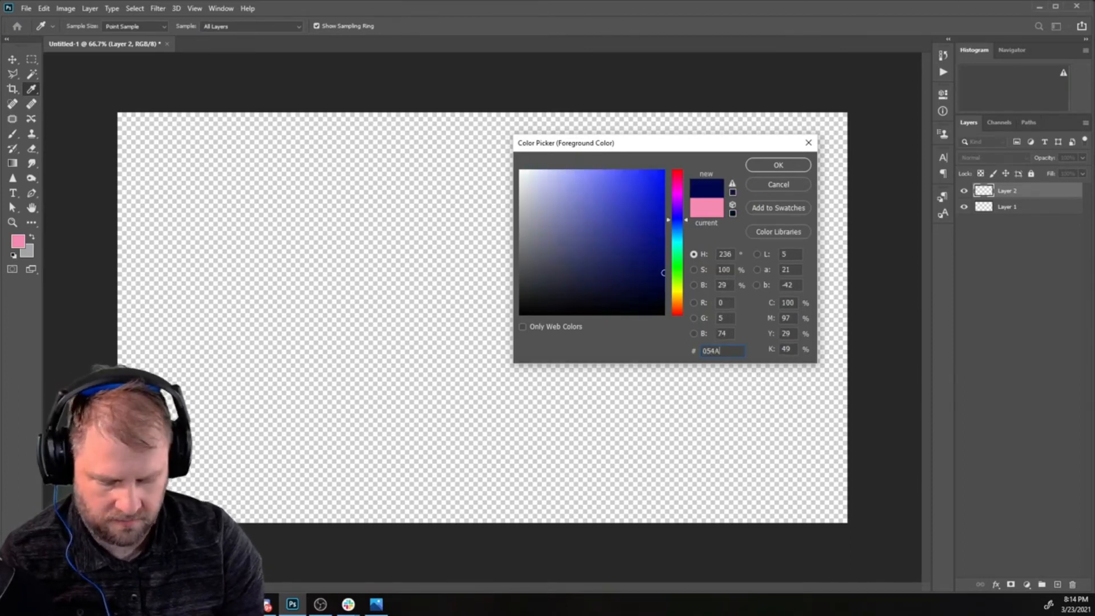
pyautogui.click(778, 164)
pyautogui.press('b')
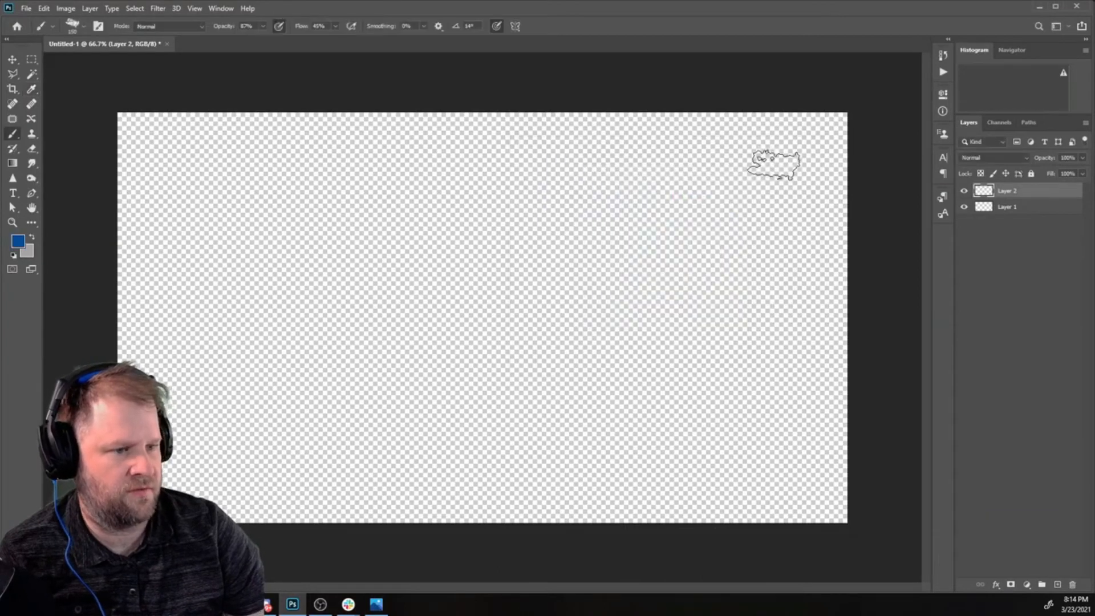
pyautogui.click(33, 238)
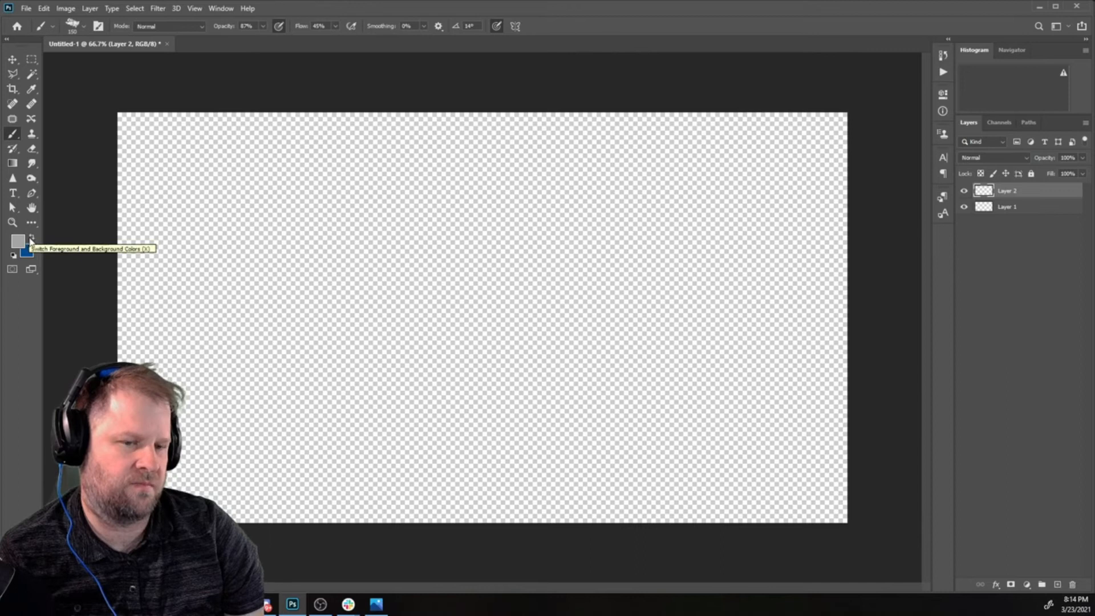
# - Set the foreground color to hex F17300, return to the Brush tool and choose a round brush preset
pyautogui.click(18, 241)
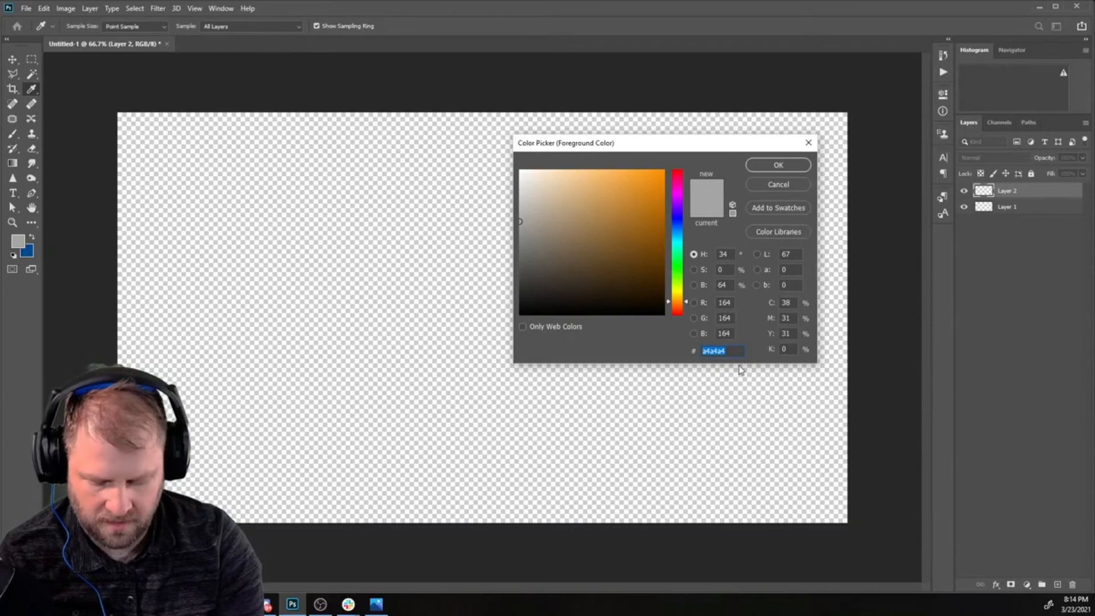
pyautogui.write('F17')
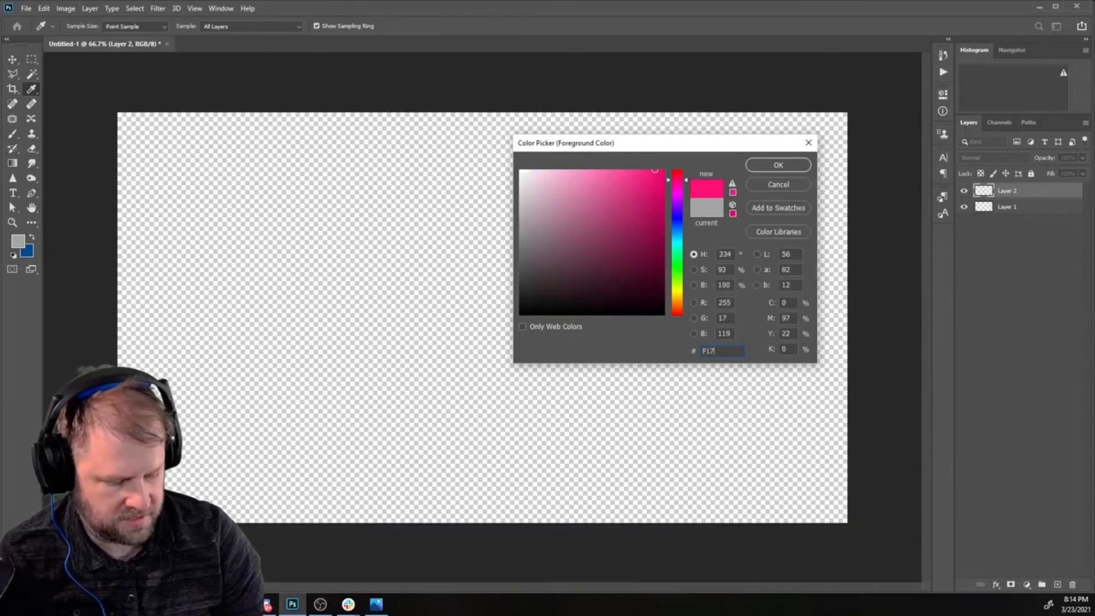
pyautogui.write('30')
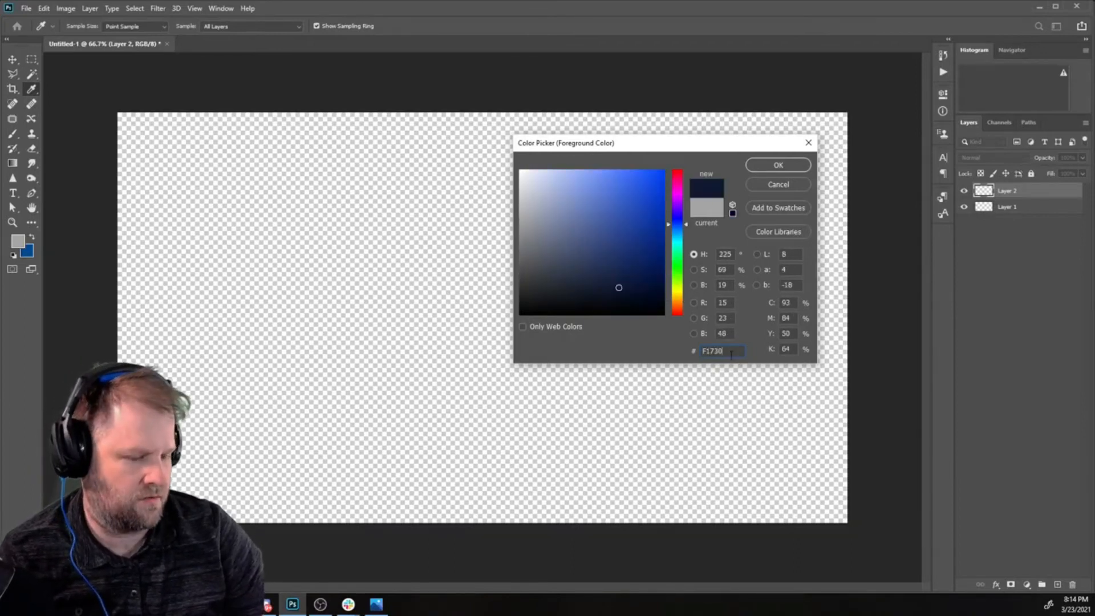
pyautogui.write('0')
pyautogui.press('Return')
pyautogui.press('b')
pyautogui.hotkey('alt', 'Tab')
pyautogui.moveTo(2, 90)
pyautogui.mouseDown()
pyautogui.moveTo(3, 188)
pyautogui.moveTo(0, 91)
pyautogui.mouseUp()
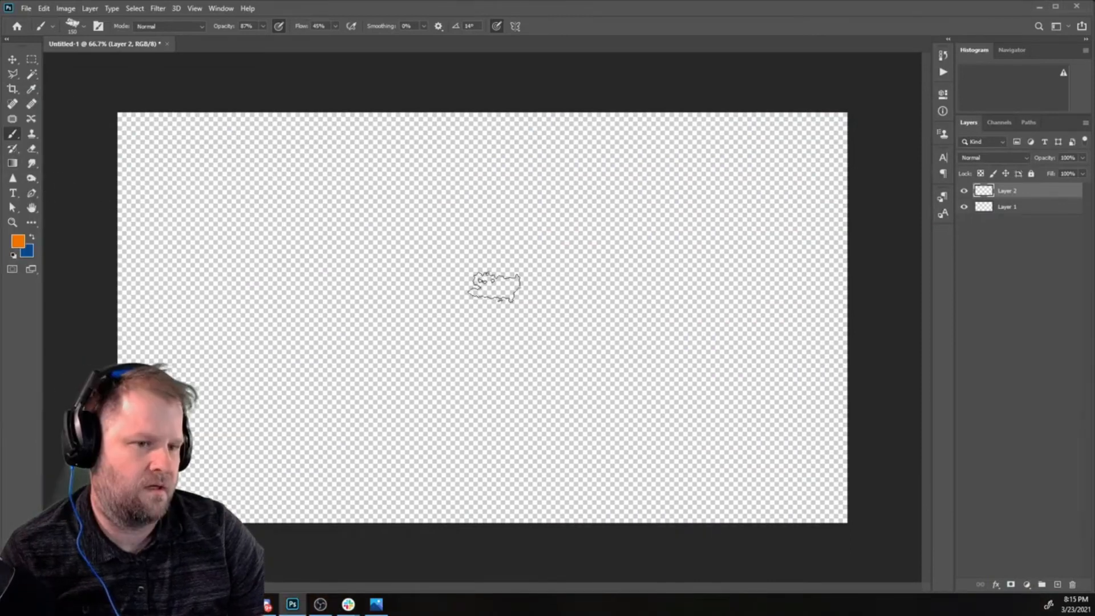
pyautogui.click(80, 26)
pyautogui.doubleClick(134, 184)
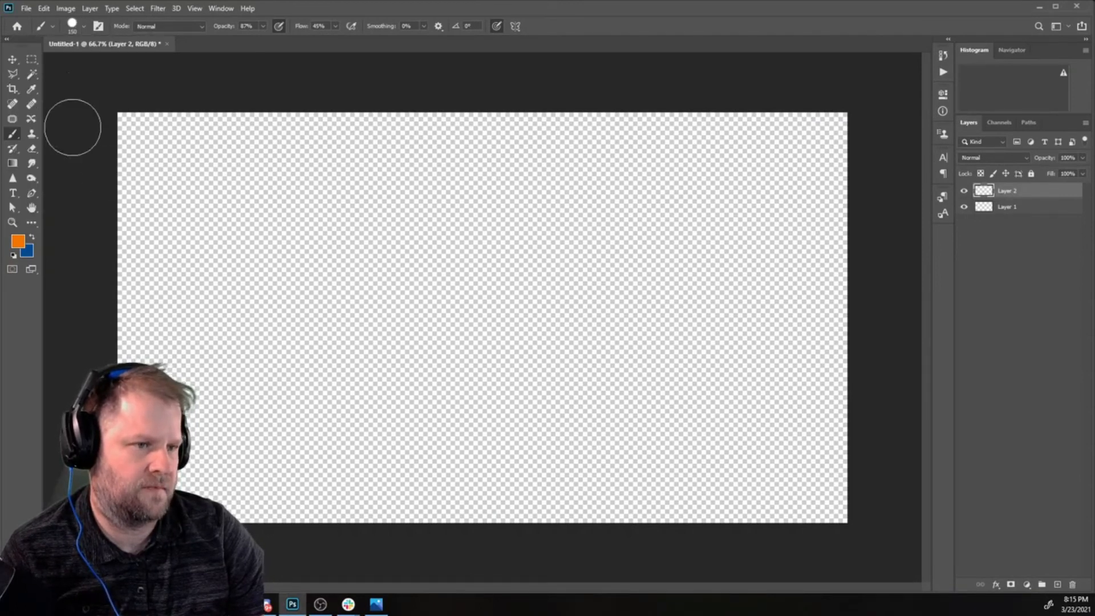
# - Fill Layer 2 with a diagonal linear gradient from orange in the upper right to blue in the lower left
pyautogui.click(11, 165)
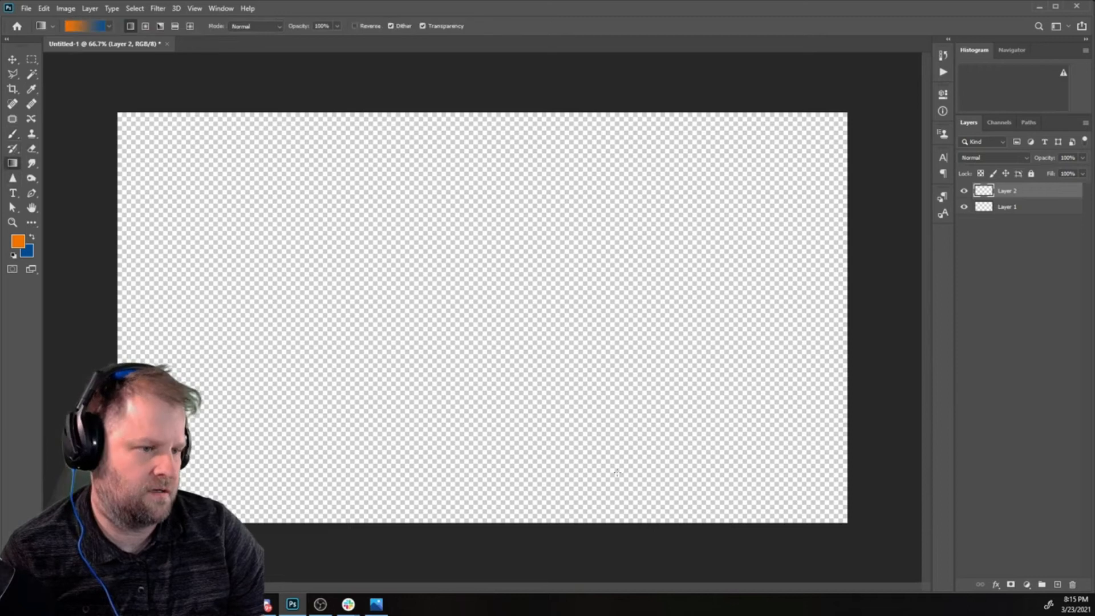
pyautogui.moveTo(483, 482); pyautogui.dragTo(482, 207)
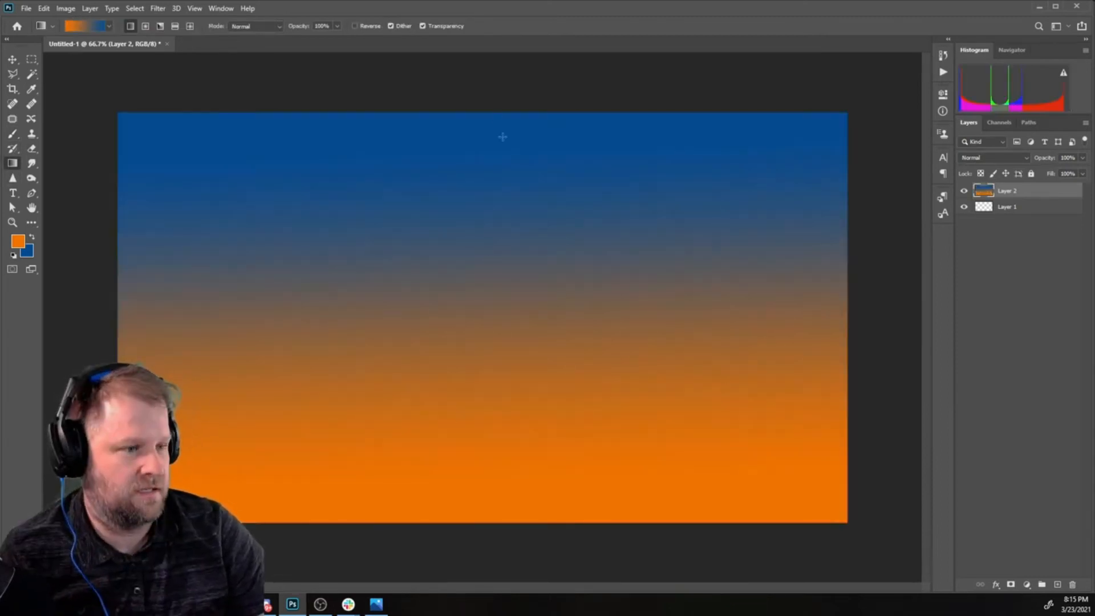
pyautogui.moveTo(573, 138); pyautogui.dragTo(306, 469)
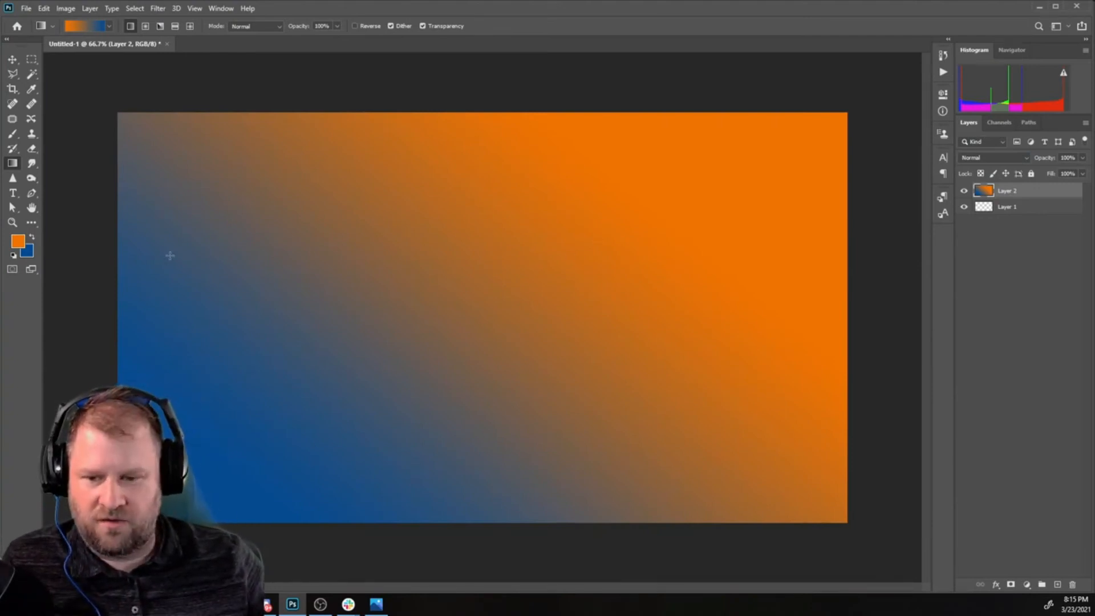
# - Add a new empty layer with default settings above the gradient layer
pyautogui.press('m')
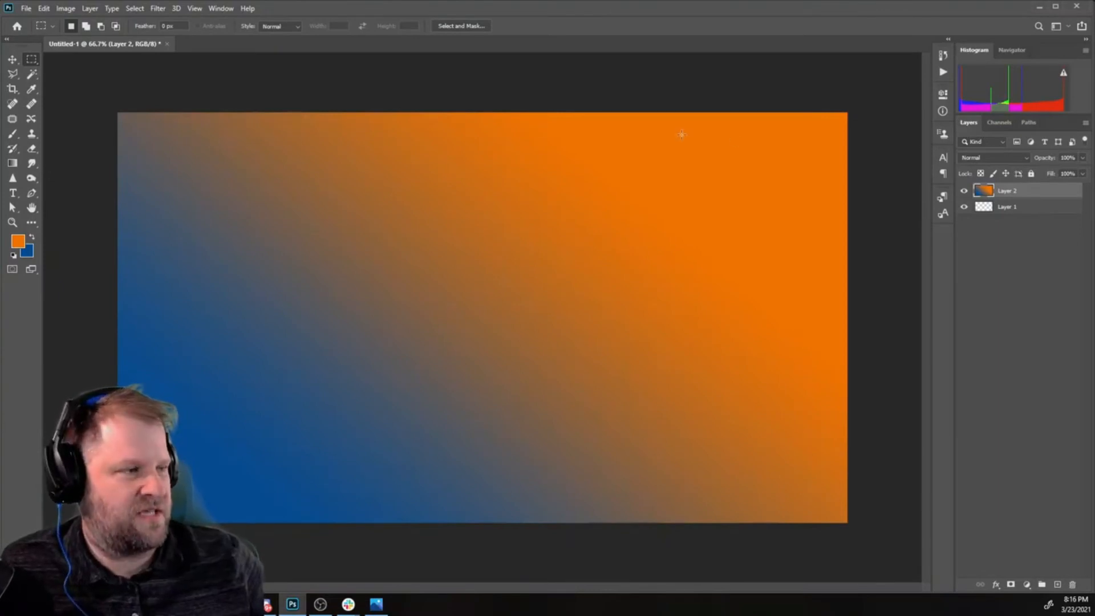
pyautogui.click(1085, 123)
pyautogui.click(1016, 130)
pyautogui.press('Return')
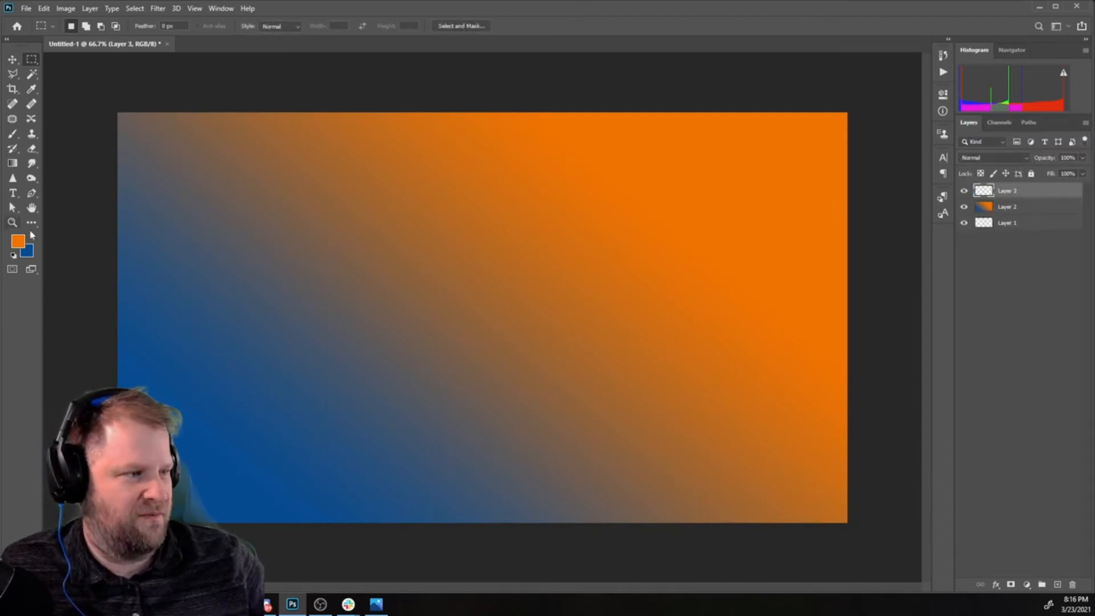
# - Reset the colors to their defaults and set the foreground color to mid gray 8a8a8a
pyautogui.click(16, 255)
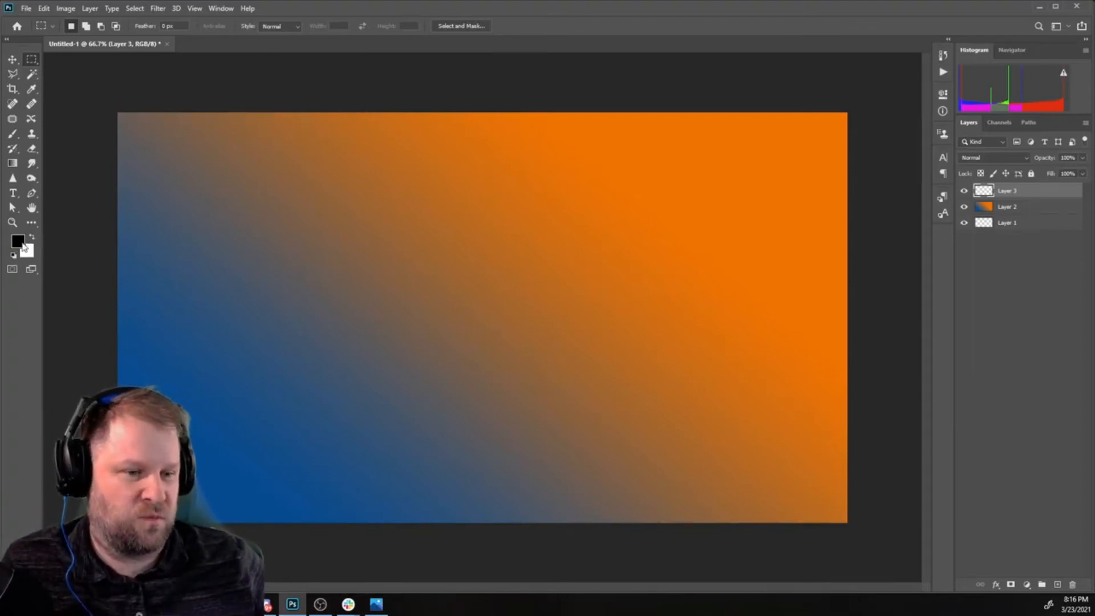
pyautogui.click(24, 246)
pyautogui.click(522, 236)
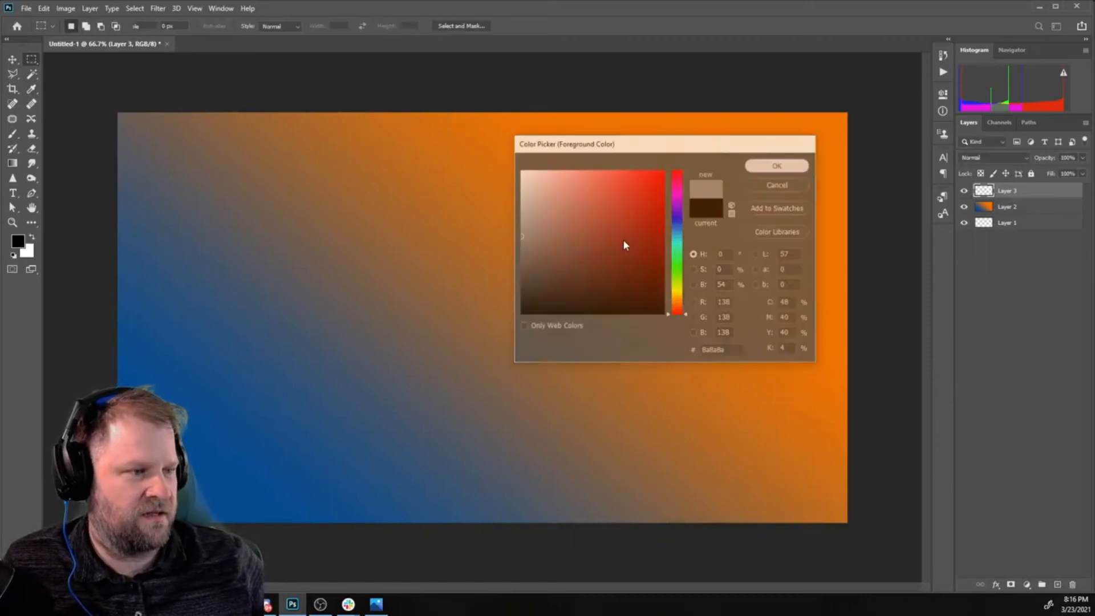
pyautogui.press('Return')
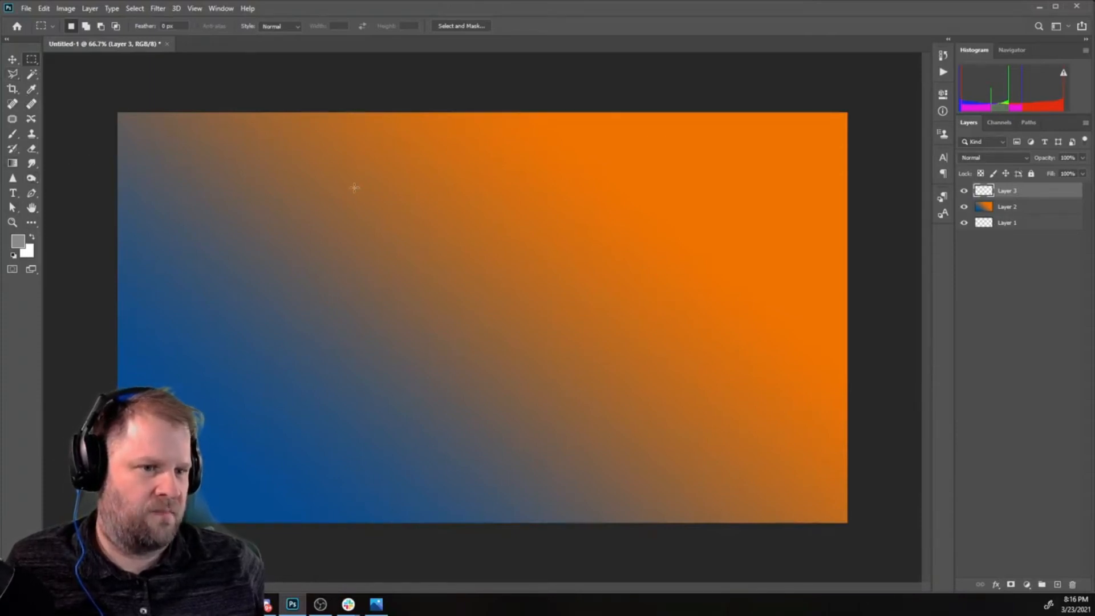
# - Fill Layer 3 with the gray foreground color in Normal mode at 100% opacity
pyautogui.click(1011, 207)
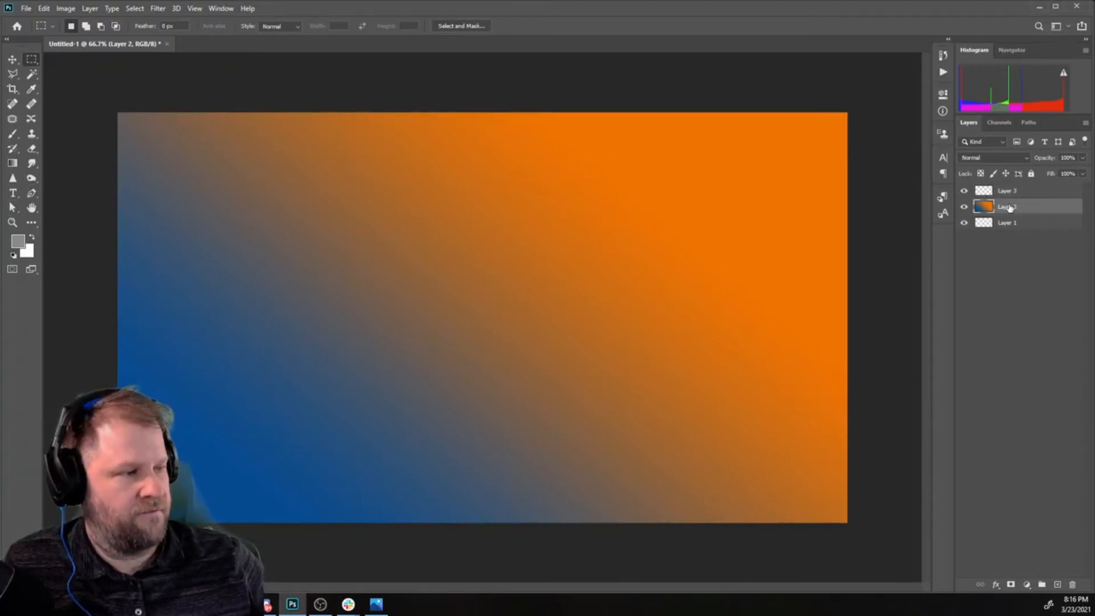
pyautogui.rightClick(1010, 208)
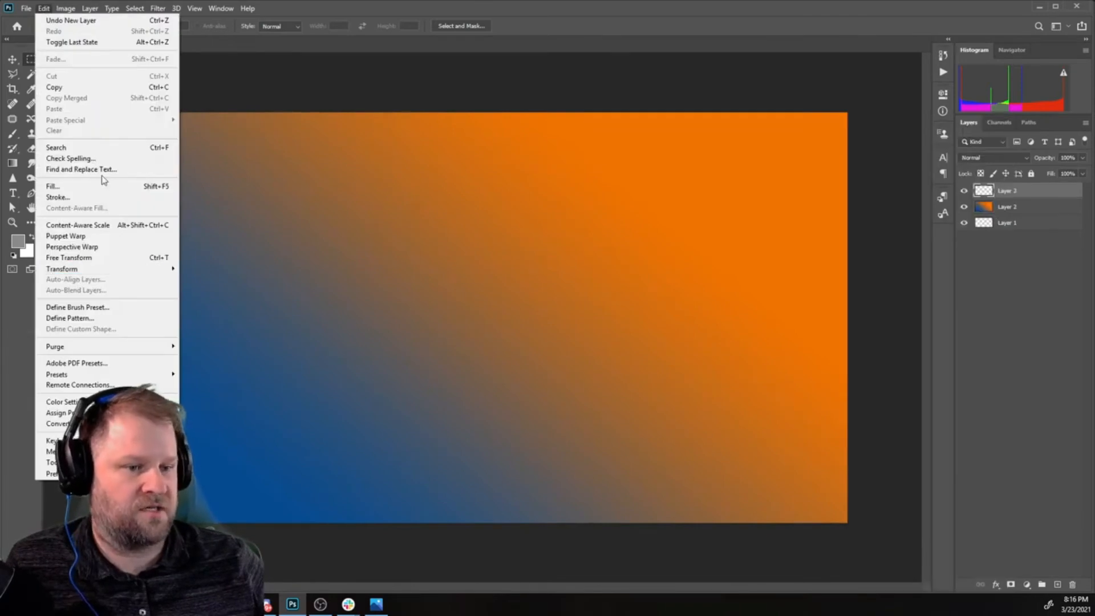
pyautogui.press('Escape')
pyautogui.press('i')
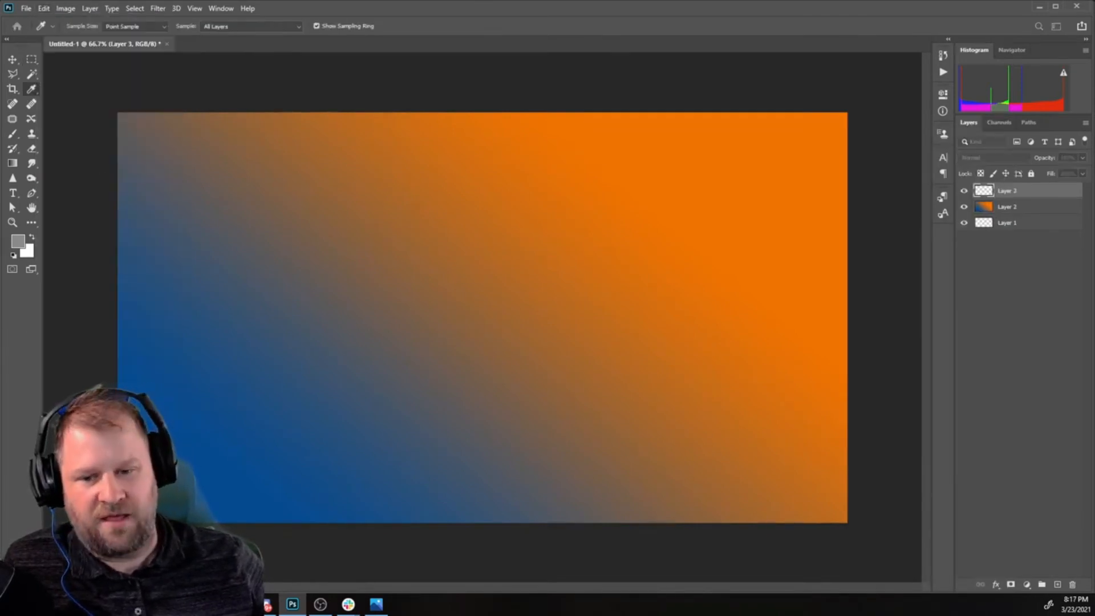
pyautogui.hotkey('shift', 'F5')
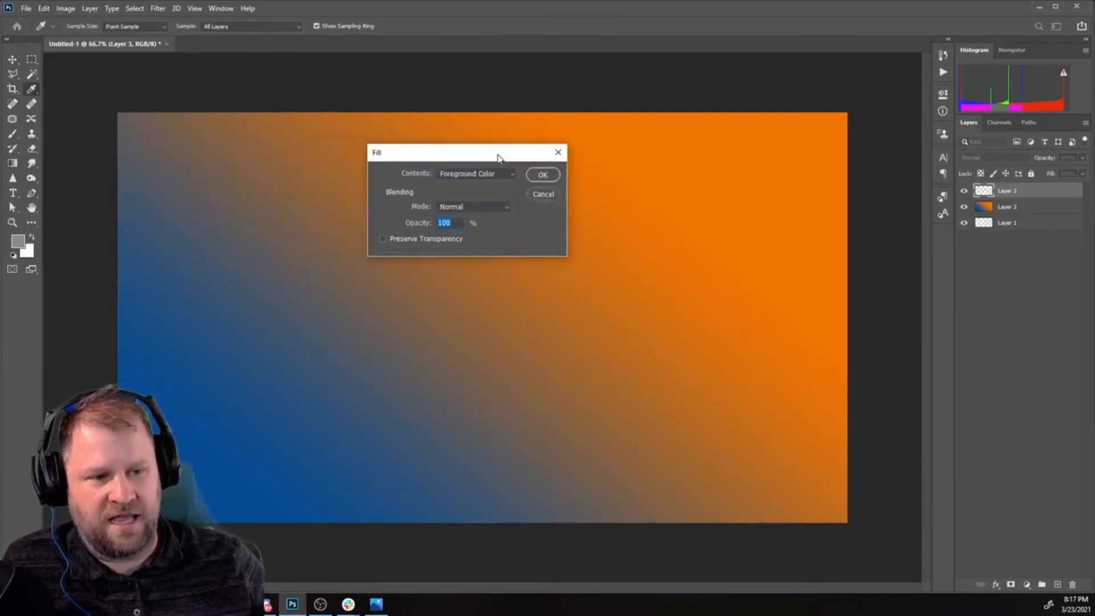
pyautogui.press('Return')
pyautogui.press('m')
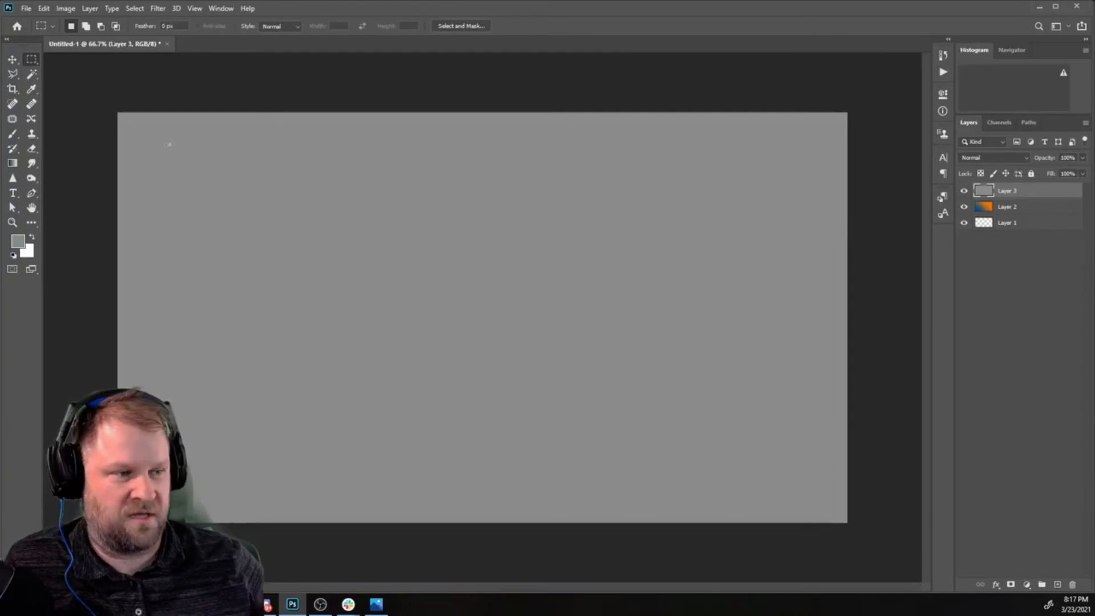
# - Free Transform the gray rectangle to about 76% and place it near the canvas's upper-left corner with a narrow margin
pyautogui.click(43, 8)
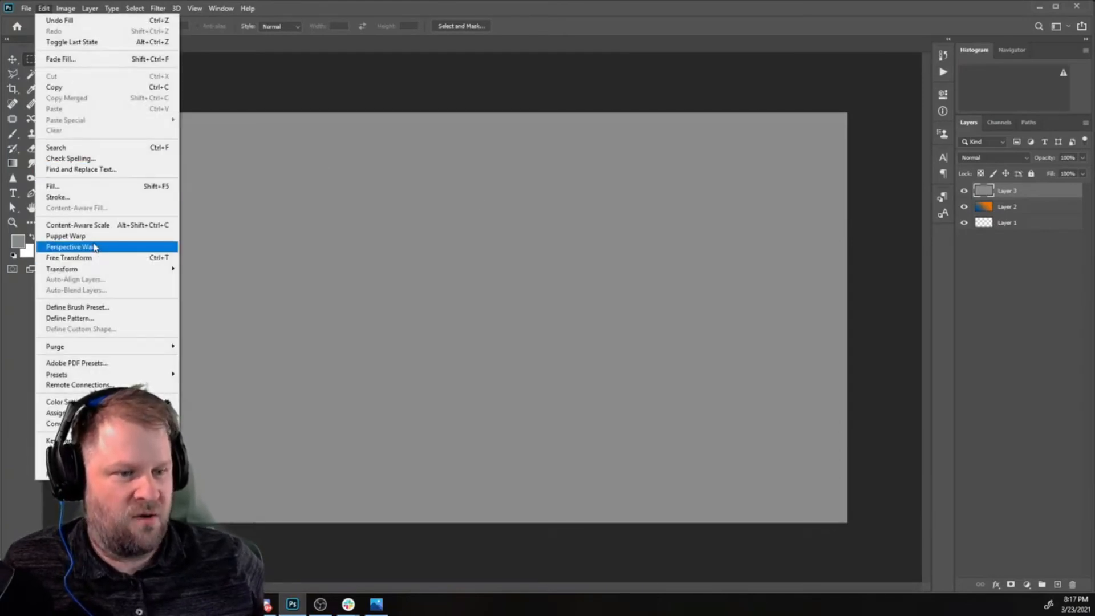
pyautogui.click(92, 257)
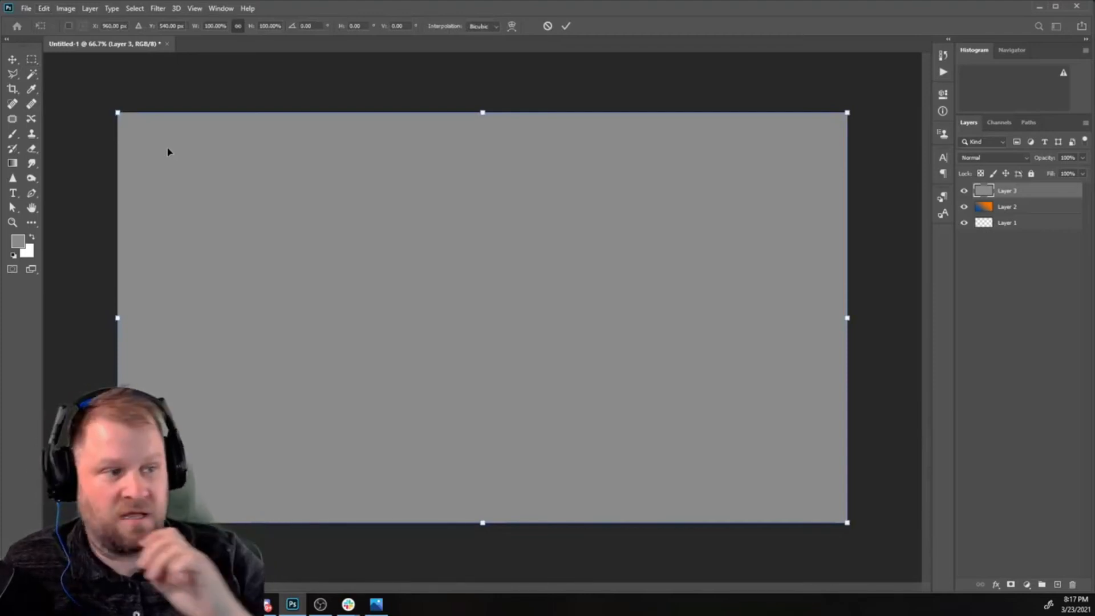
pyautogui.moveTo(117, 113); pyautogui.dragTo(281, 232)
pyautogui.moveTo(542, 343); pyautogui.dragTo(402, 243)
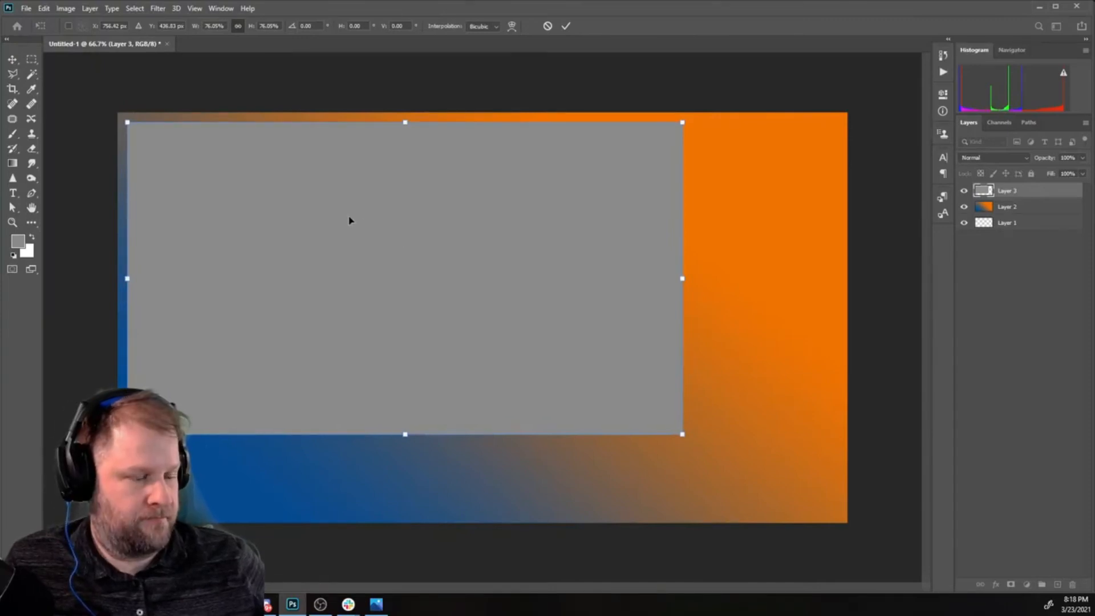
pyautogui.moveTo(345, 223); pyautogui.dragTo(342, 218)
pyautogui.press('Return')
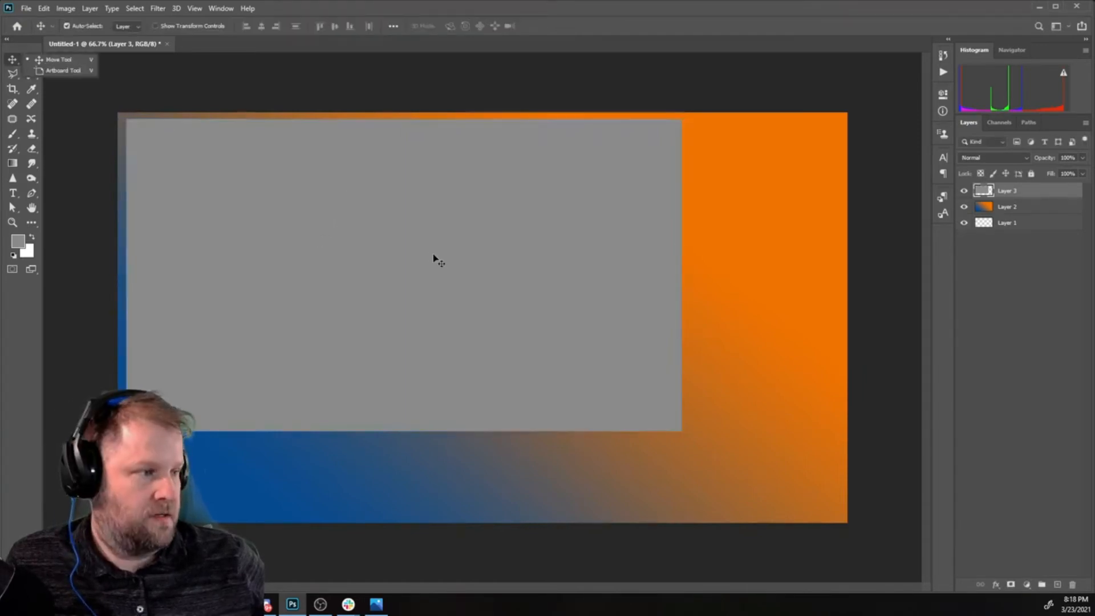
# - Duplicate the gray rectangle beside the original and scale the copy to about 26.8% width and 68.25% height in the upper-right corner
pyautogui.moveTo(346, 264); pyautogui.dragTo(504, 262)
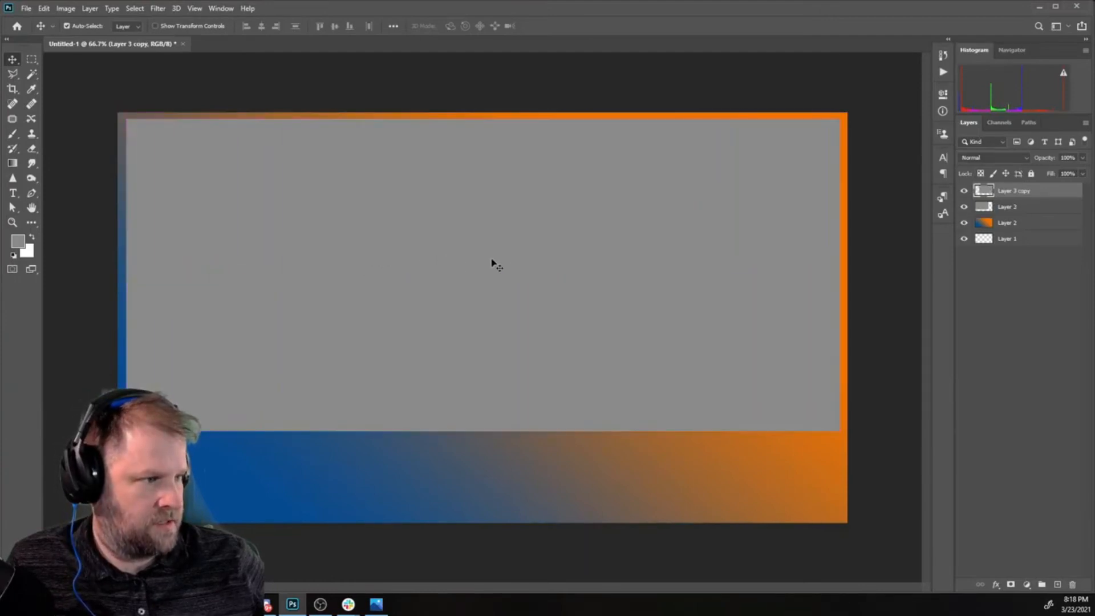
pyautogui.click(44, 9)
pyautogui.click(89, 258)
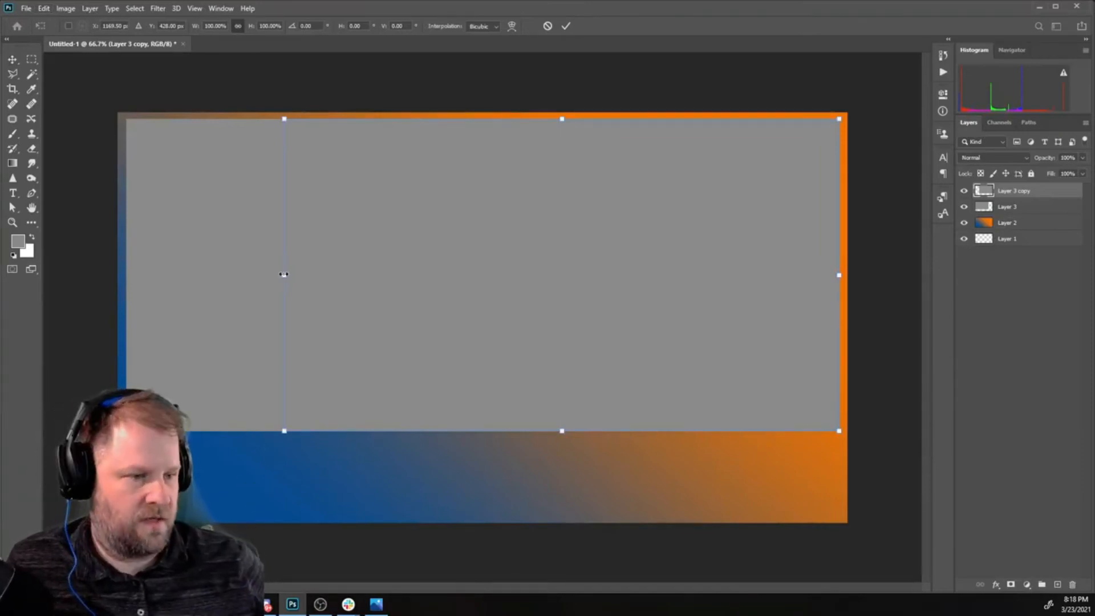
pyautogui.moveTo(284, 274); pyautogui.dragTo(694, 321)
pyautogui.hotkey('ctrl', 'z')
pyautogui.moveTo(765, 431); pyautogui.dragTo(768, 332)
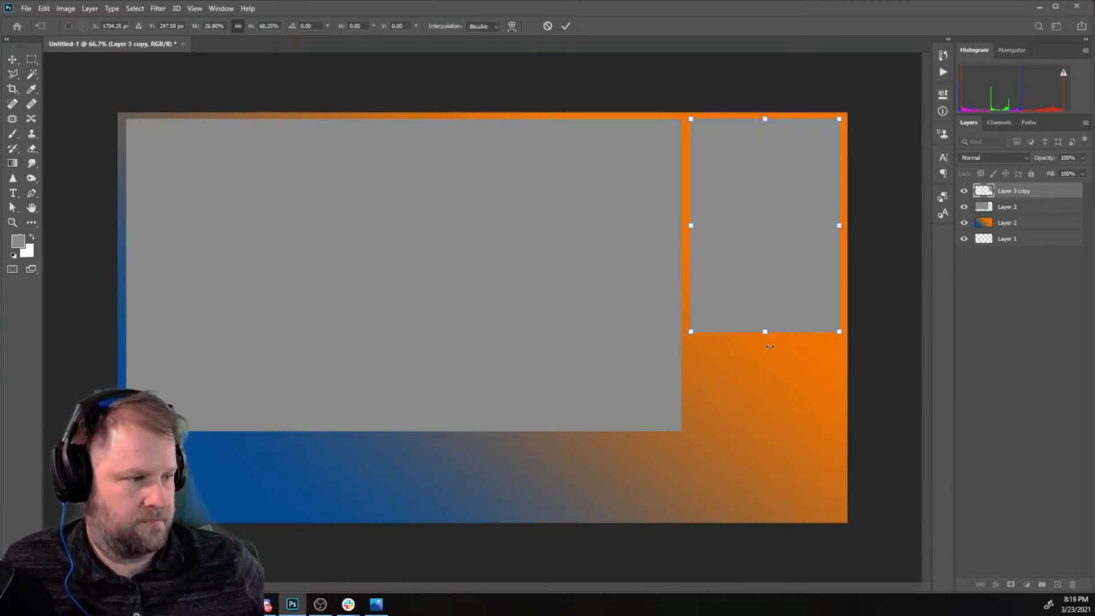
# - Copy the tall rectangle to make three equal, evenly spaced small bars in a row below the large panel
pyautogui.click(15, 64)
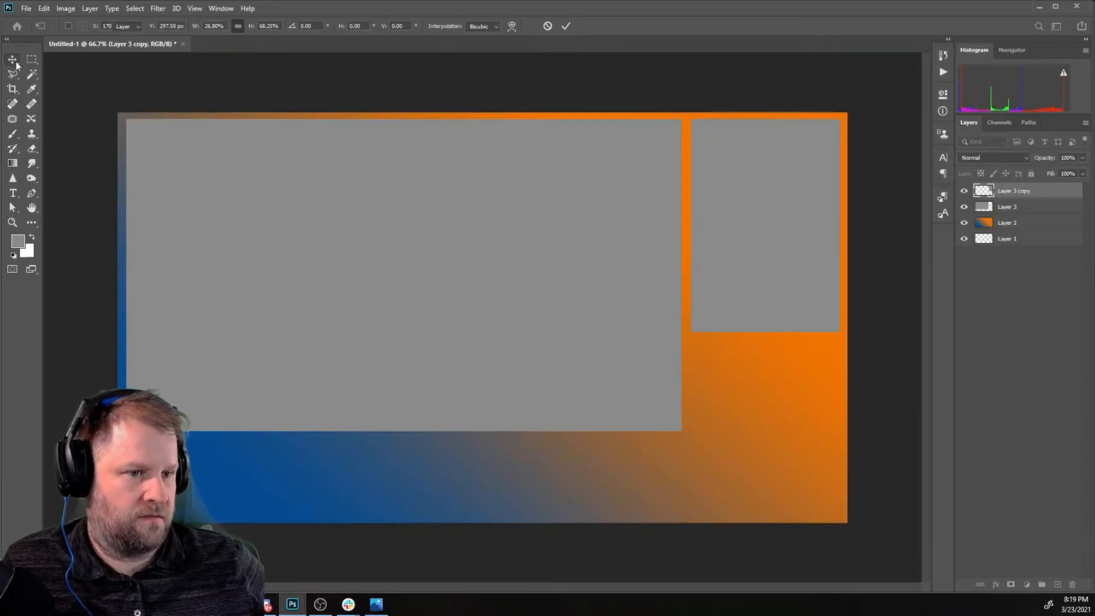
pyautogui.click(742, 220)
pyautogui.moveTo(741, 220); pyautogui.dragTo(197, 386)
pyautogui.moveTo(191, 393); pyautogui.dragTo(190, 399)
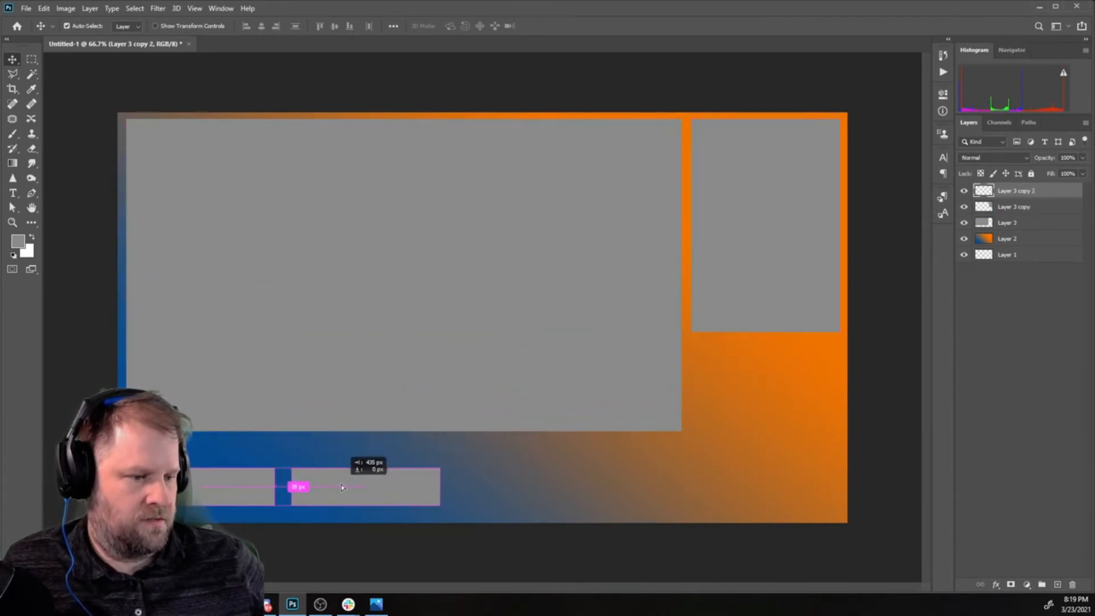
pyautogui.moveTo(341, 485); pyautogui.dragTo(336, 485)
pyautogui.moveTo(384, 486); pyautogui.dragTo(510, 490)
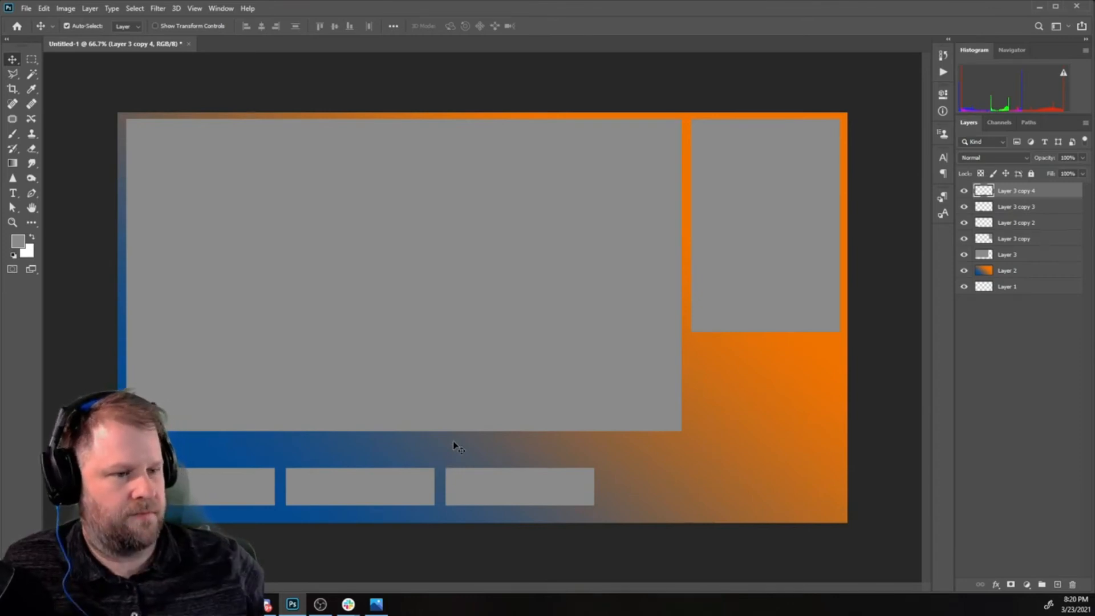
# - Place a gray circle on its own layer below the tall rectangle, in the canvas's lower-right corner
pyautogui.click(464, 360)
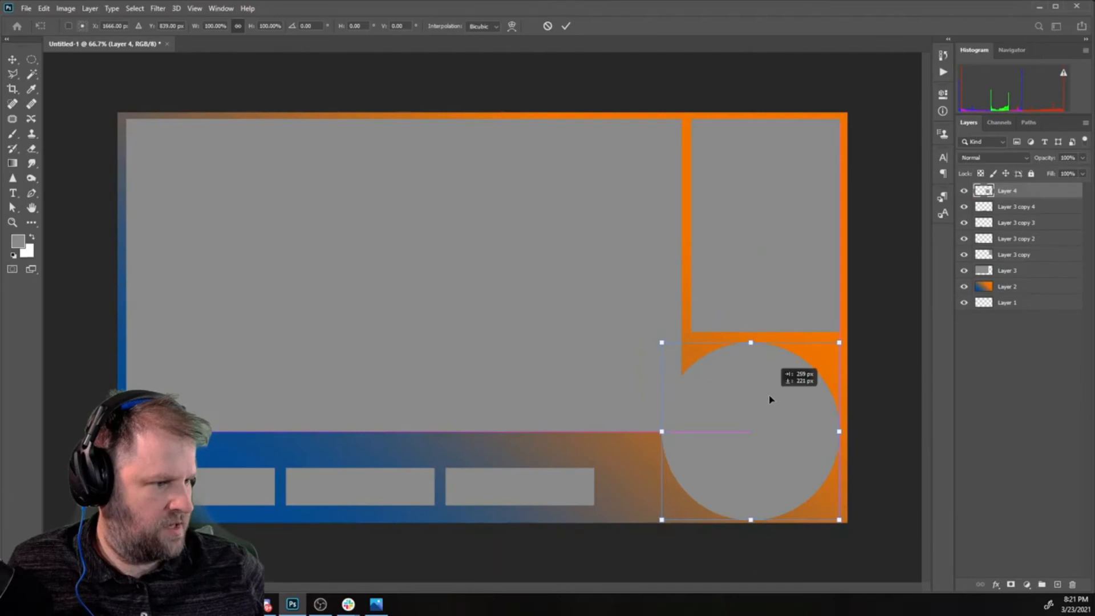
pyautogui.moveTo(769, 399); pyautogui.dragTo(769, 404)
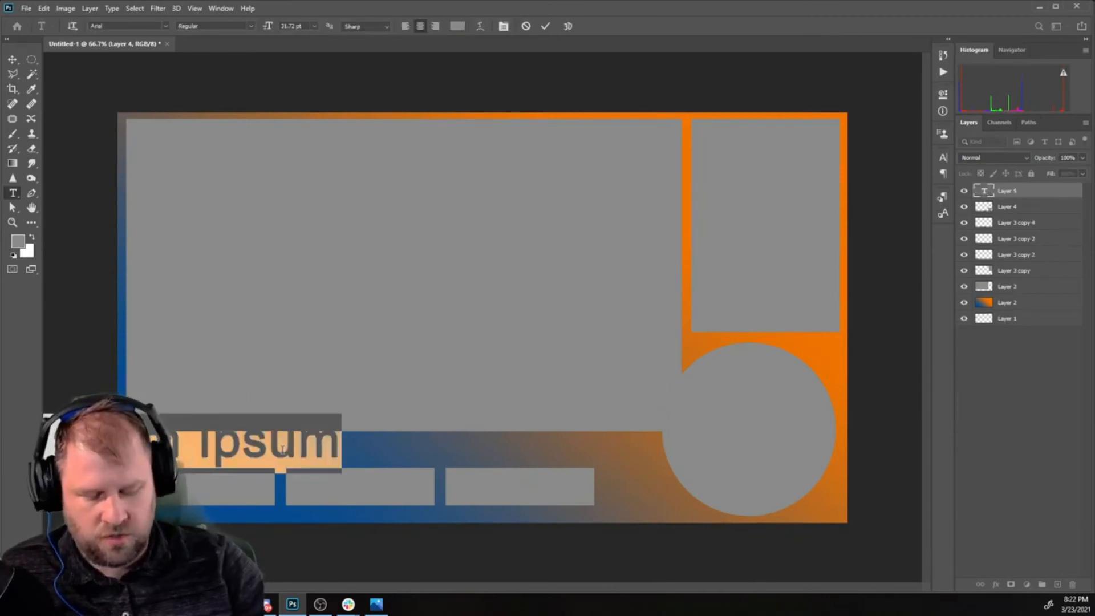
# - Begin a text label above the row of small bars and show the Character panel for formatting it
pyautogui.write('N')
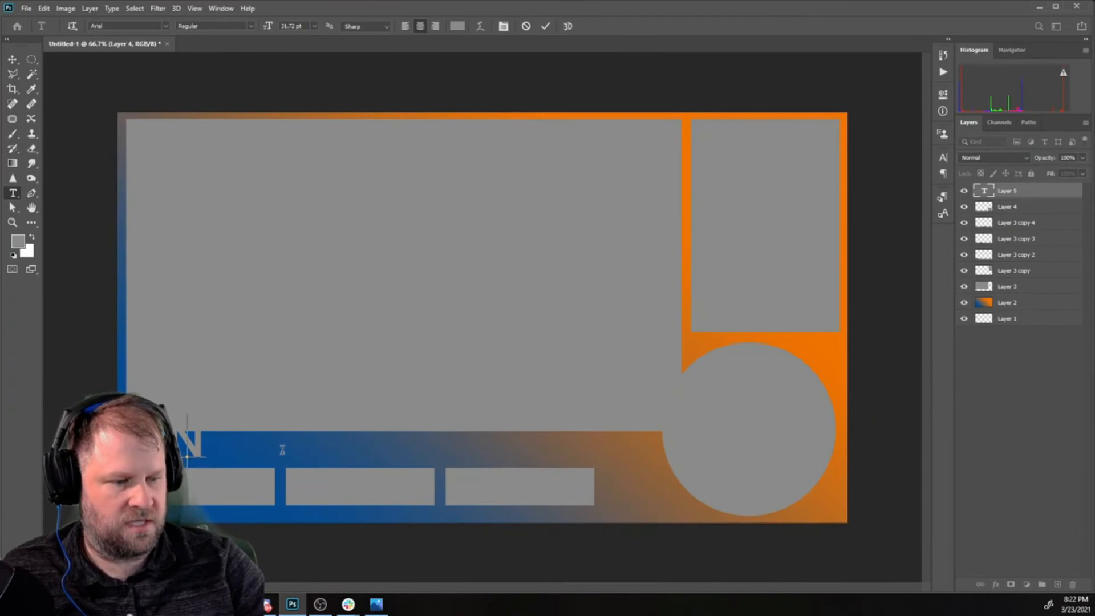
pyautogui.click(221, 9)
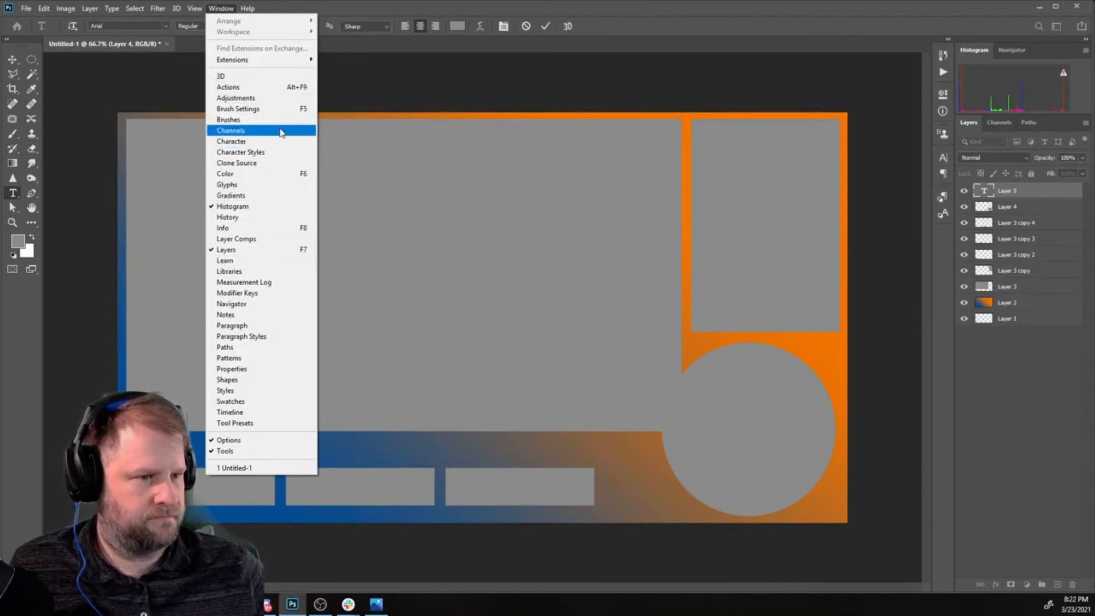
pyautogui.moveTo(240, 7)
pyautogui.moveTo(195, 8)
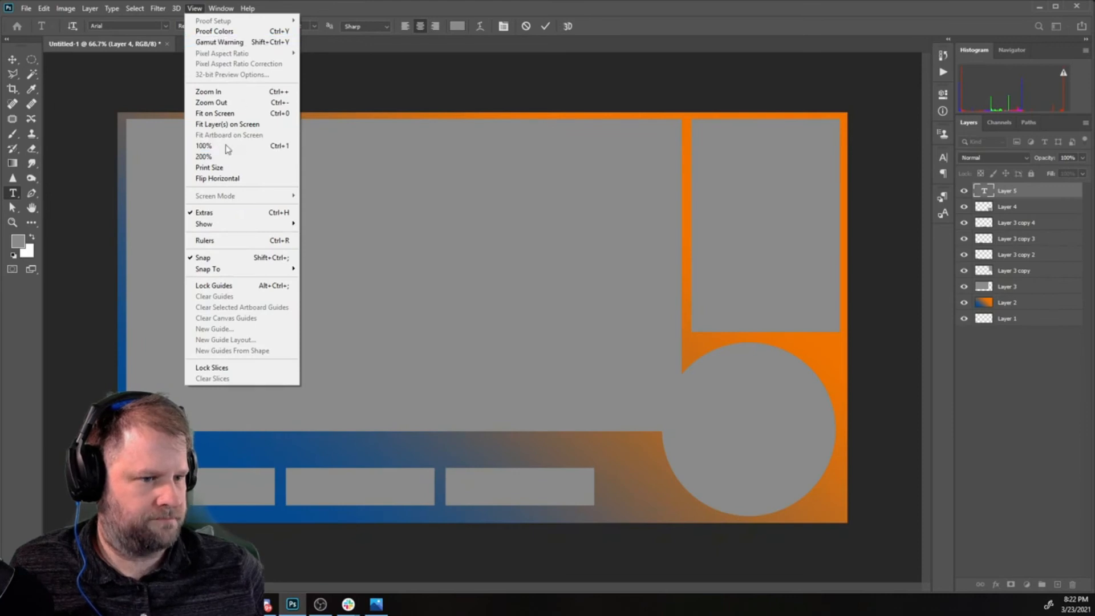
pyautogui.click(176, 8)
pyautogui.click(220, 8)
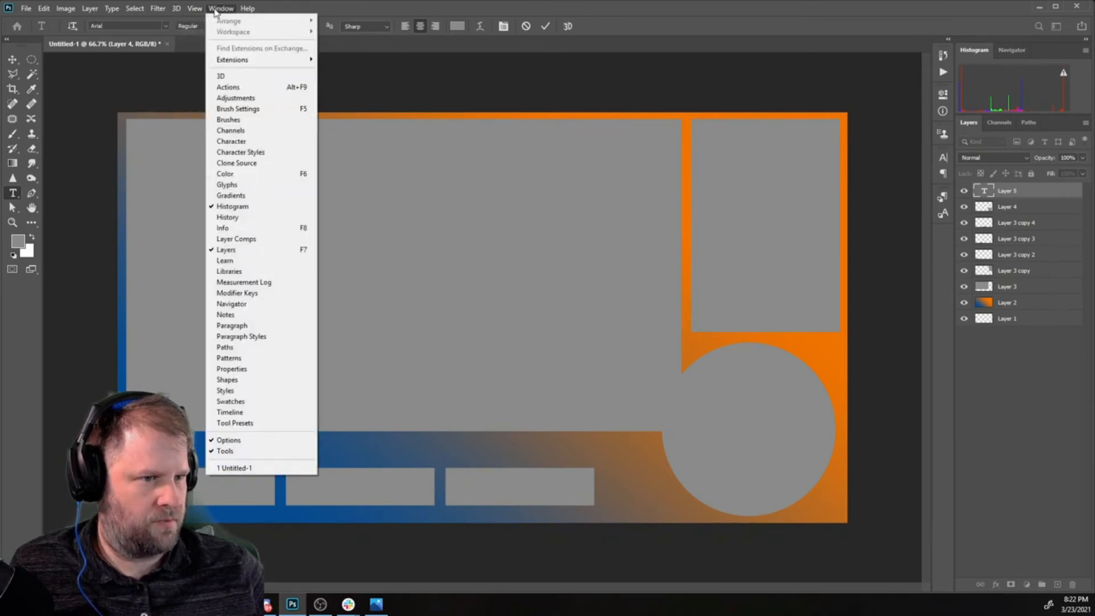
pyautogui.click(228, 140)
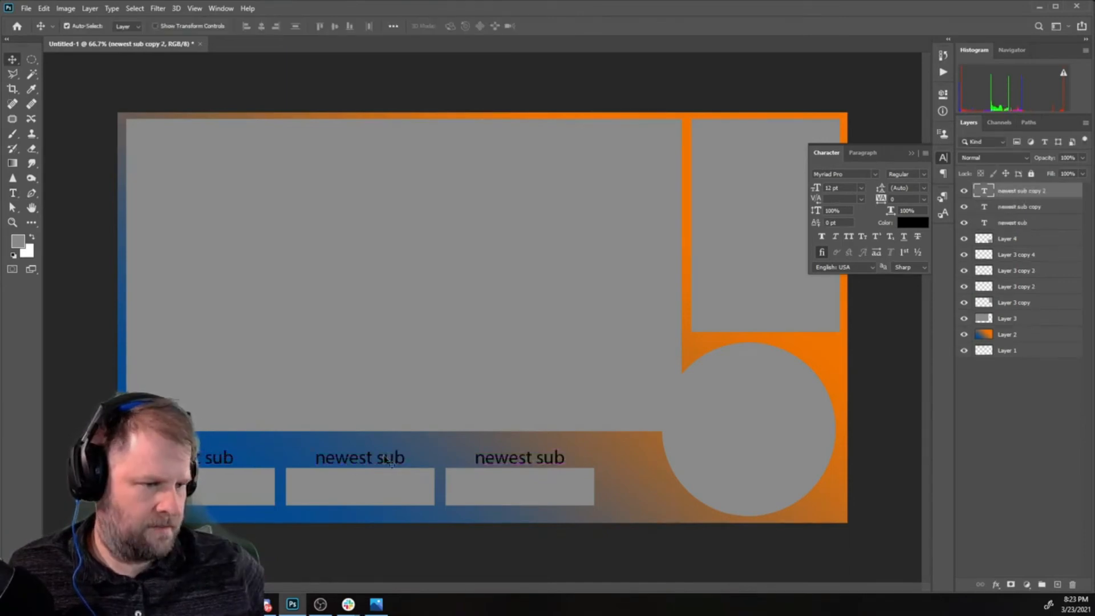
# - Change the second and third bar labels to read "newest follower" and "recent donation"
pyautogui.click(384, 456)
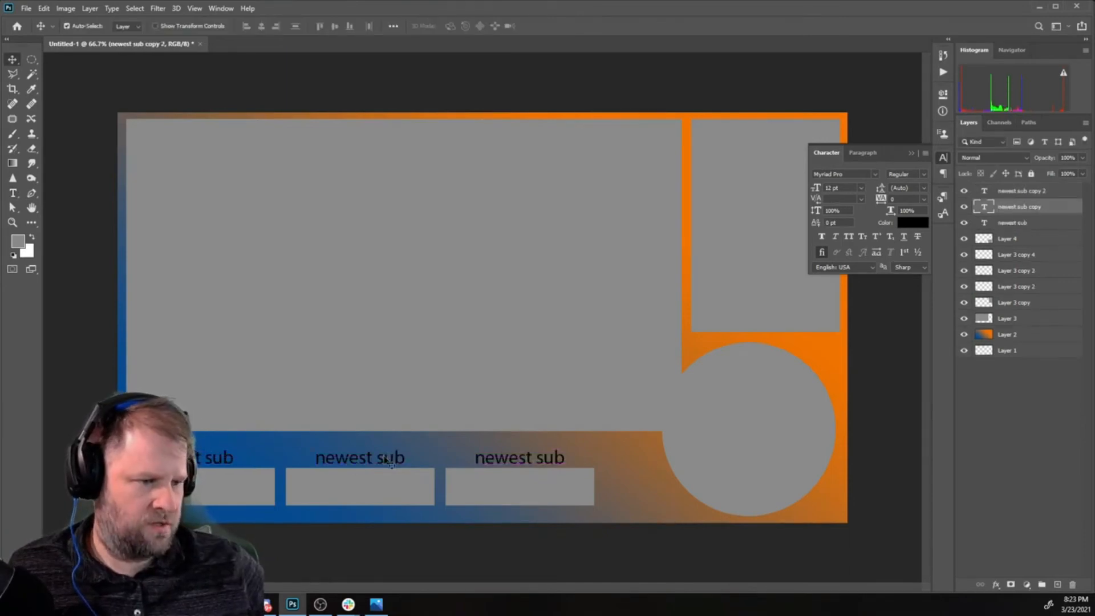
pyautogui.tripleClick(383, 456)
pyautogui.click(384, 456)
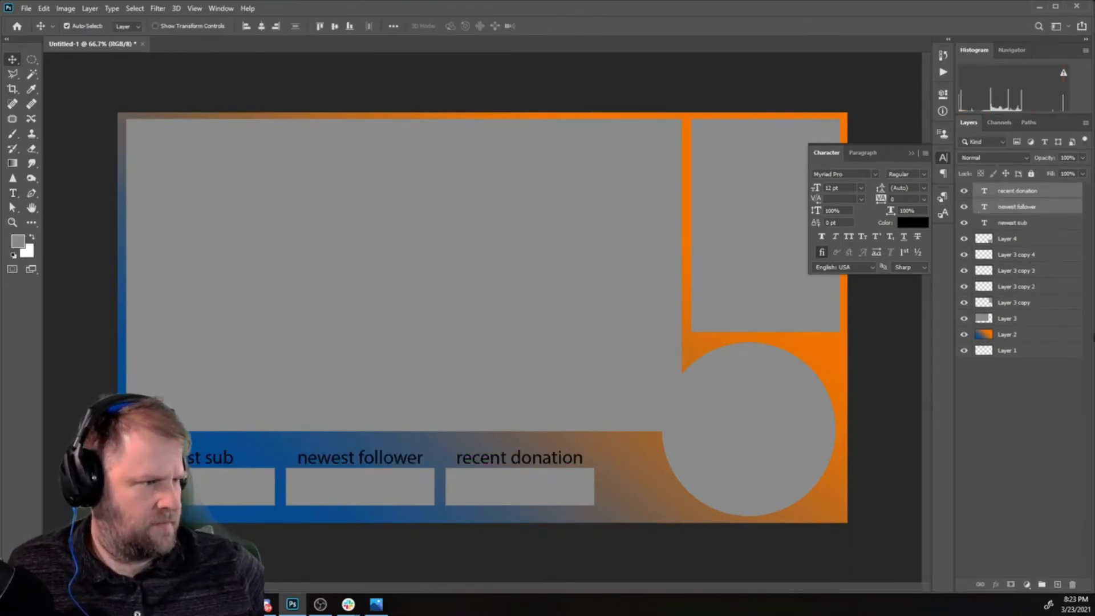
# - Format all three text labels in white with the Bold style and nudge them slightly upward
pyautogui.keyDown('shift'); pyautogui.click(1018, 222); pyautogui.keyUp('shift')
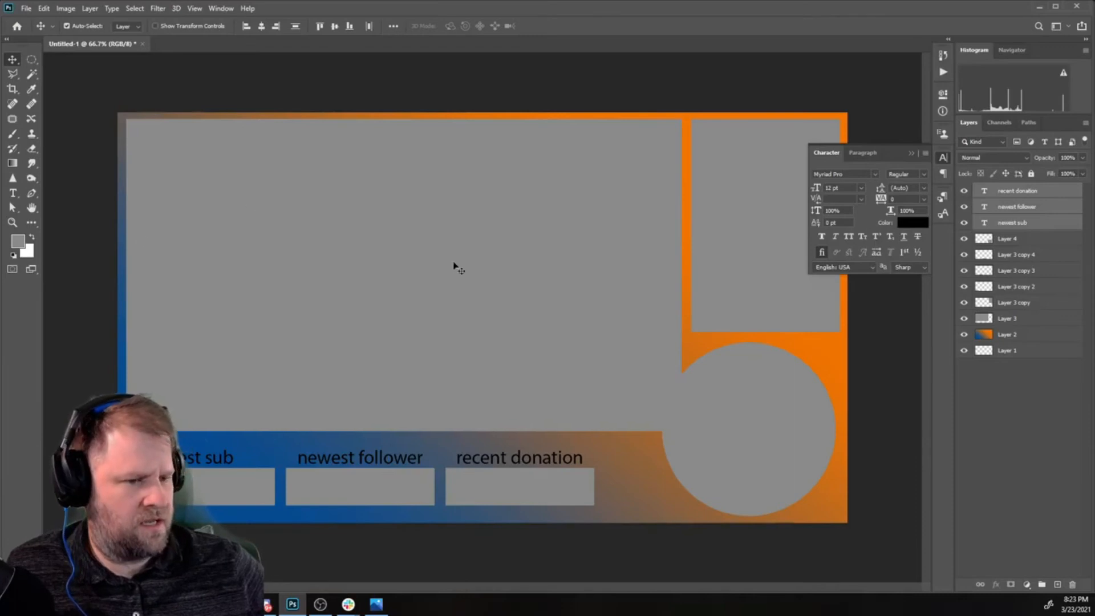
pyautogui.click(912, 223)
pyautogui.moveTo(548, 191); pyautogui.dragTo(528, 175)
pyautogui.press('Return')
pyautogui.click(906, 174)
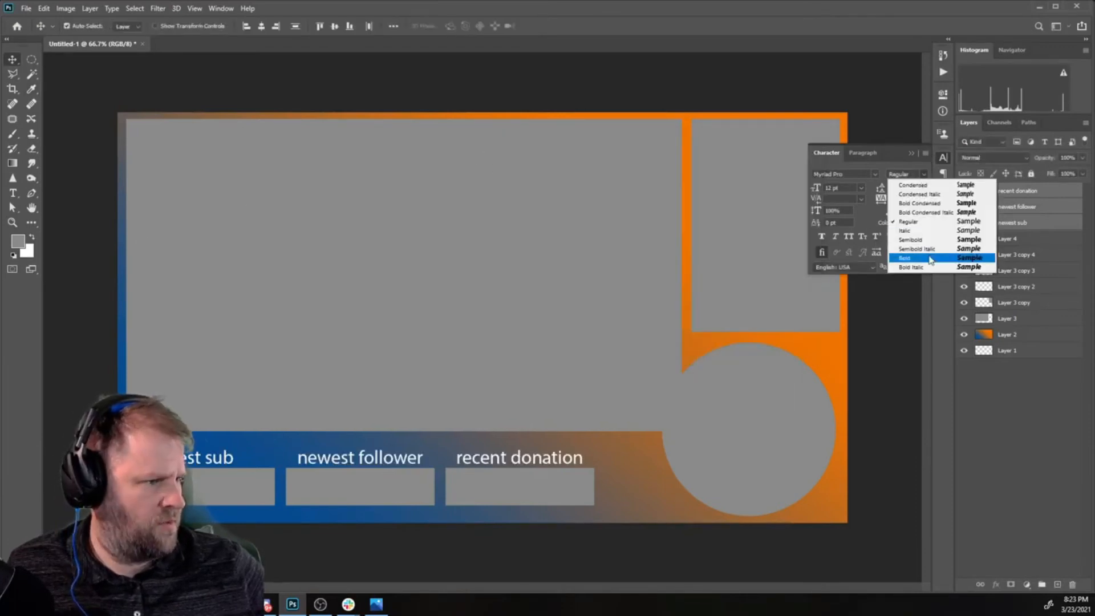
pyautogui.click(930, 260)
pyautogui.moveTo(370, 460); pyautogui.dragTo(369, 457)
# - Group the three text labels and enable a drop shadow on the group, leaving the stroke effect off
pyautogui.hotkey('ctrl', 'g')
pyautogui.rightClick(1004, 189)
pyautogui.click(967, 151)
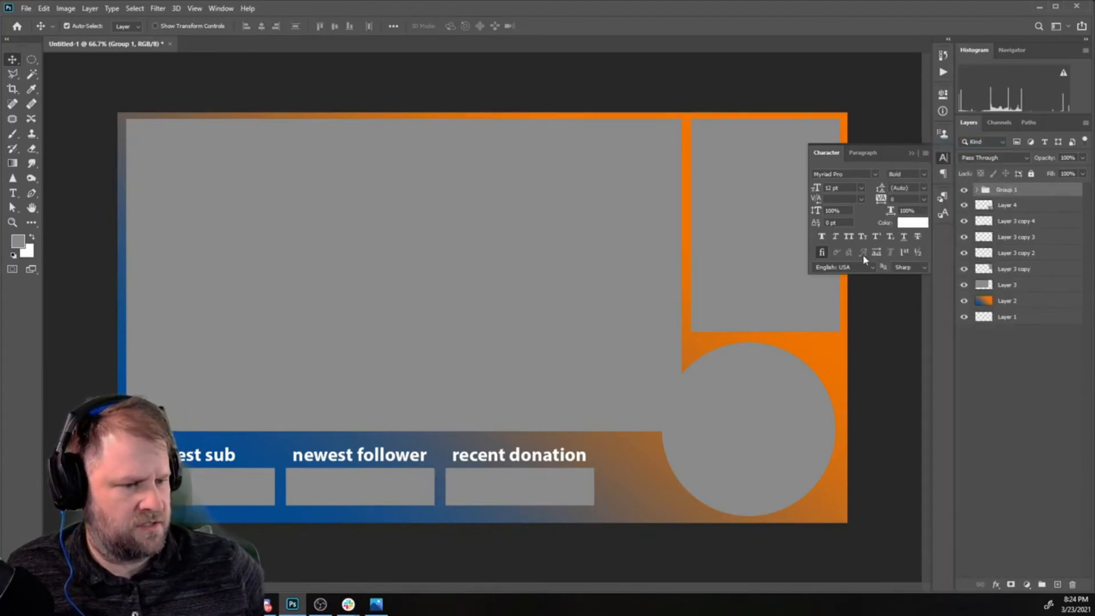
pyautogui.press('h')
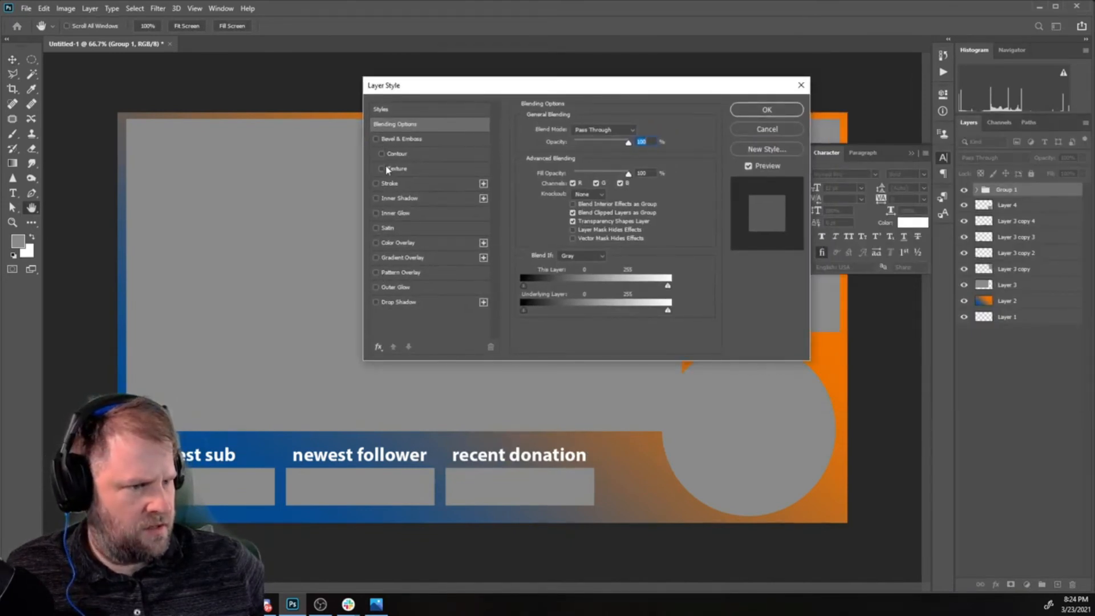
pyautogui.click(387, 183)
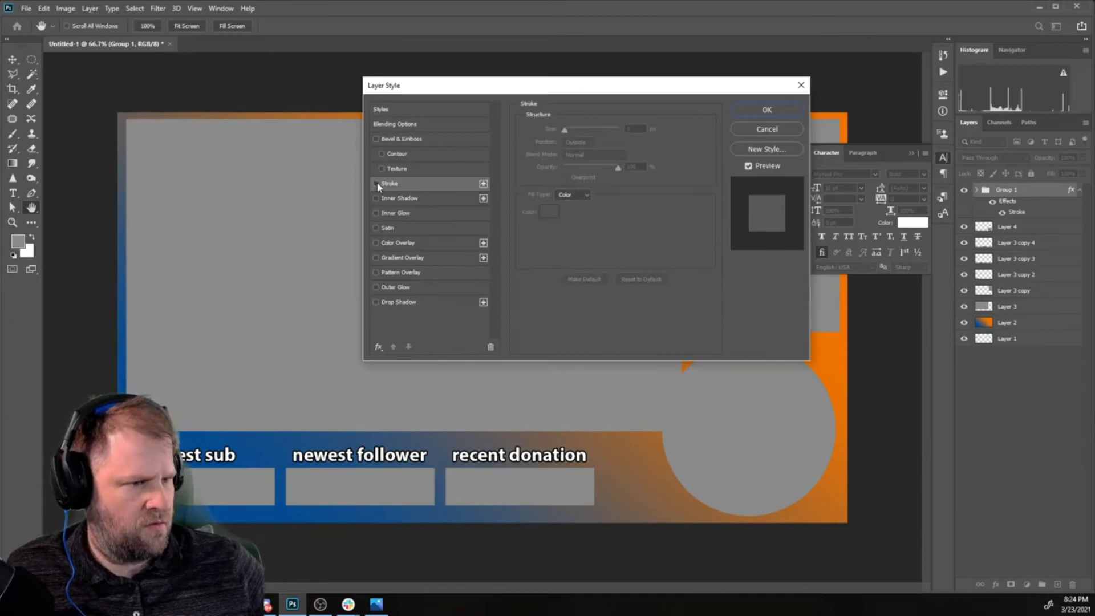
pyautogui.click(377, 302)
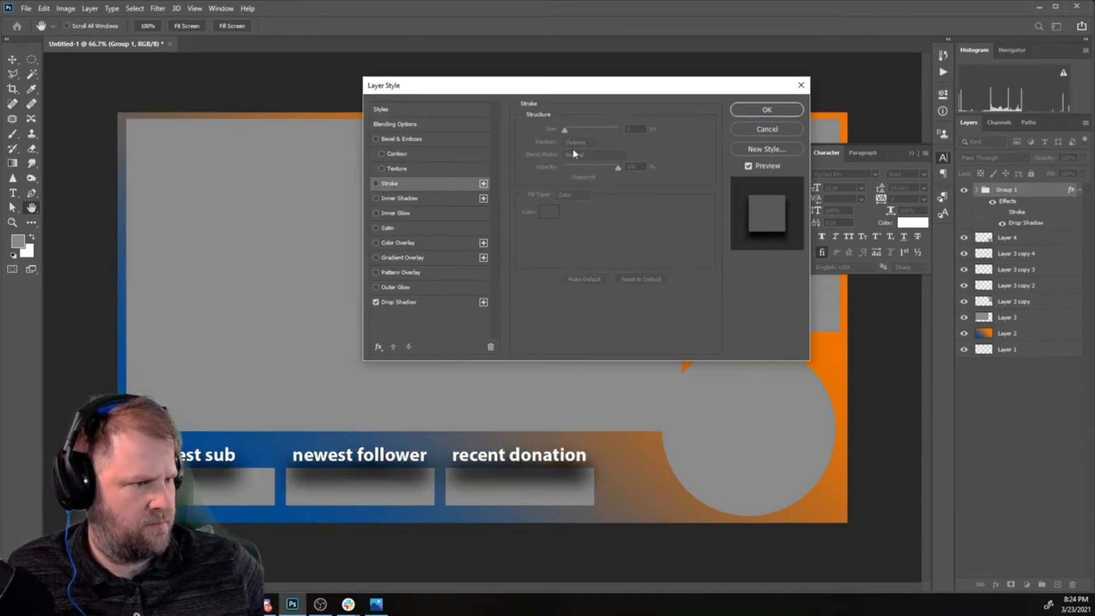
# - Tighten the label group's drop shadow by reducing its distance and setting its size to 7 px
pyautogui.click(399, 302)
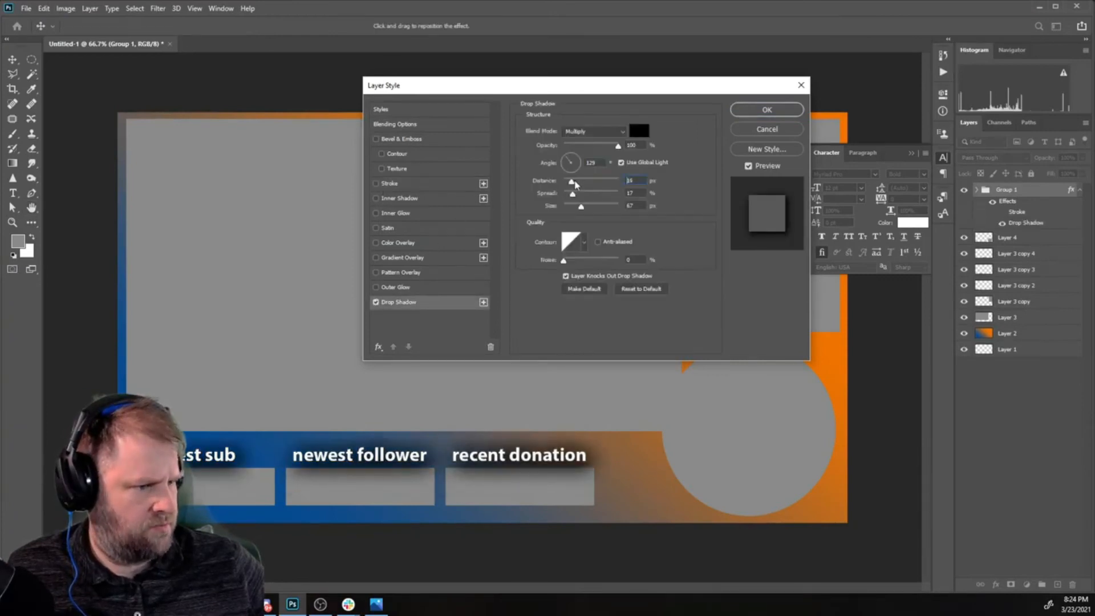
pyautogui.moveTo(572, 182); pyautogui.dragTo(567, 207)
pyautogui.moveTo(574, 182); pyautogui.dragTo(569, 182)
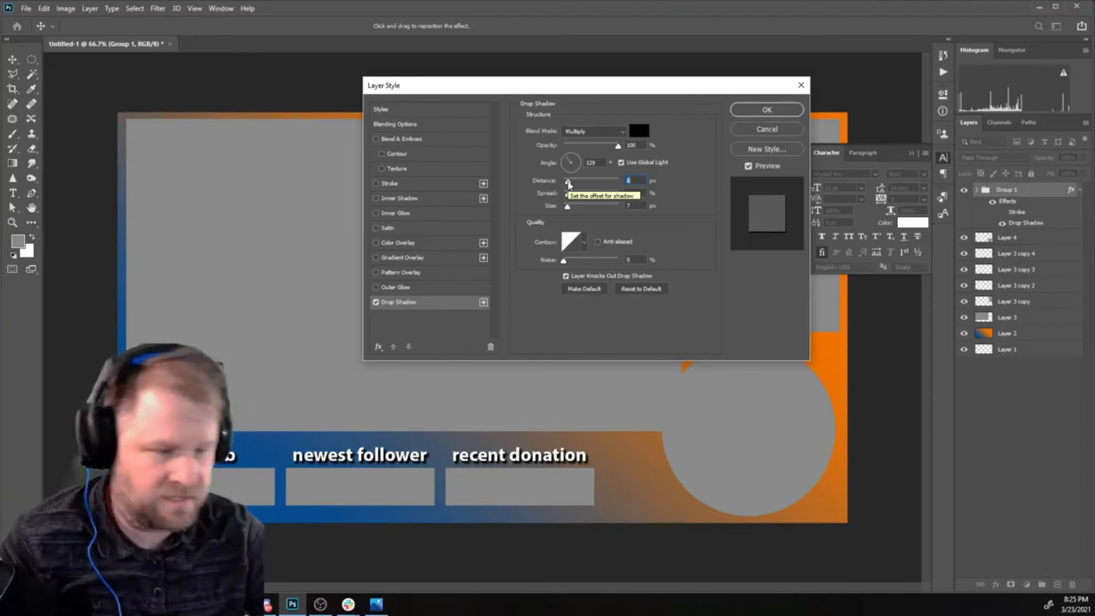
pyautogui.press('Return')
# - Group all the gray placeholder shape layers, from Layer 3 up to Layer 4
pyautogui.click(401, 323)
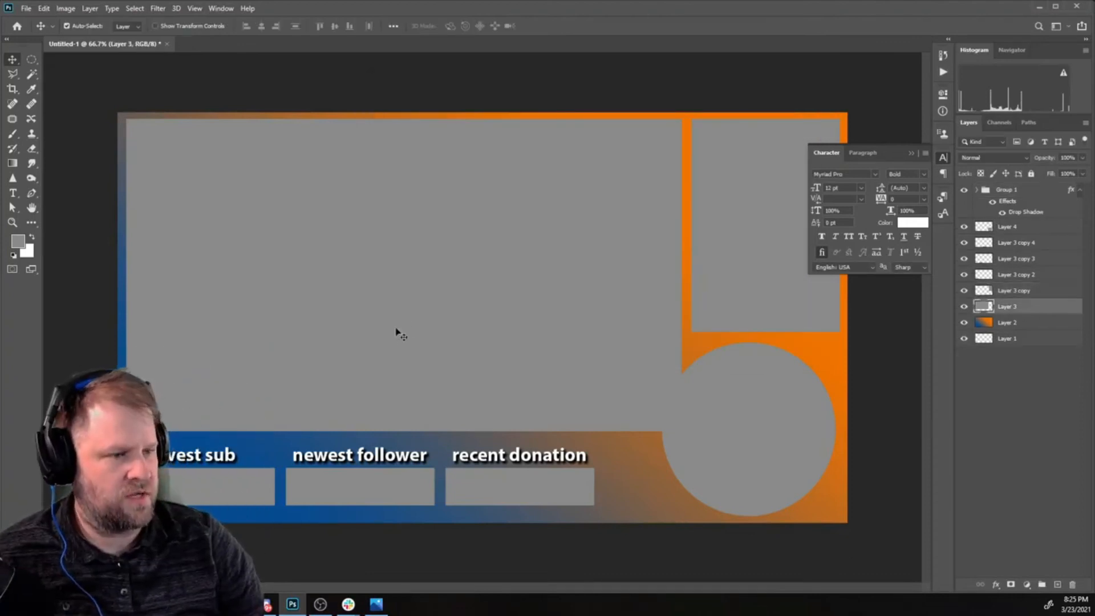
pyautogui.click(342, 480)
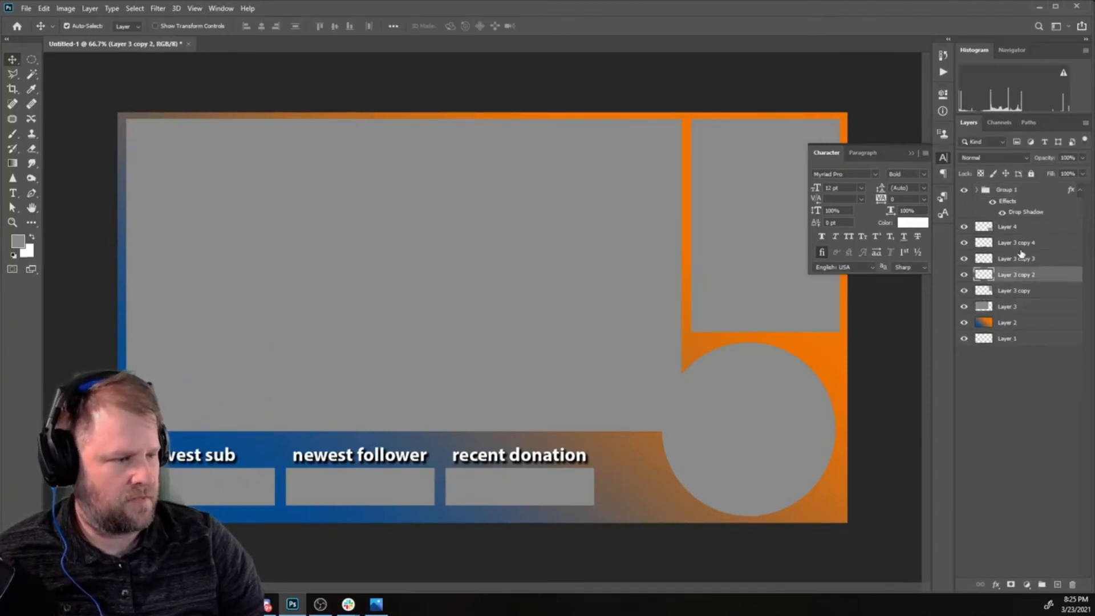
pyautogui.click(1026, 294)
pyautogui.click(1026, 309)
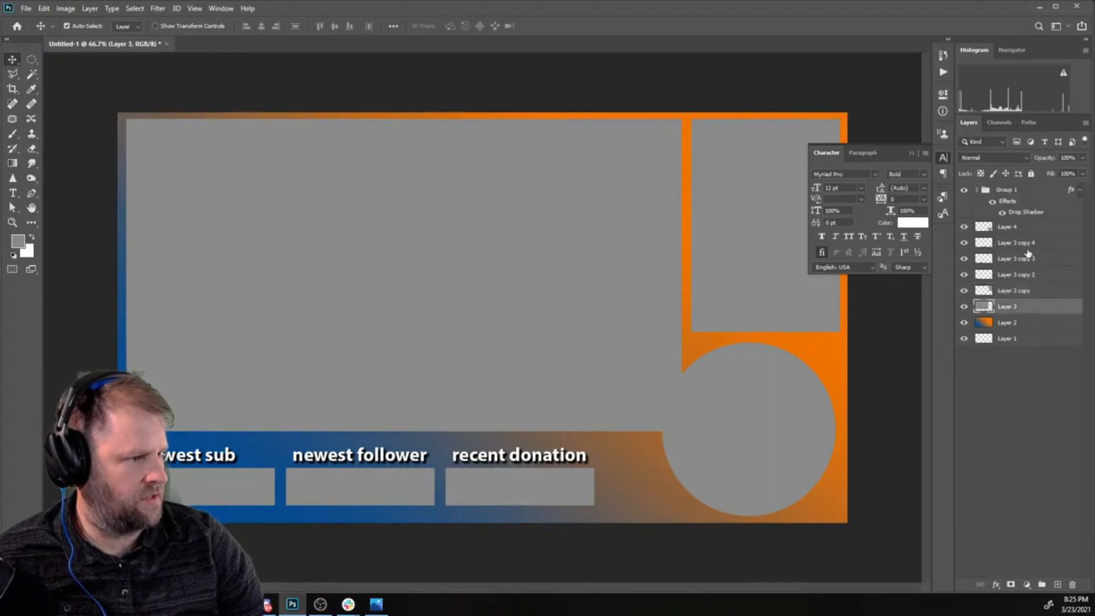
pyautogui.keyDown('shift'); pyautogui.click(1025, 228); pyautogui.keyUp('shift')
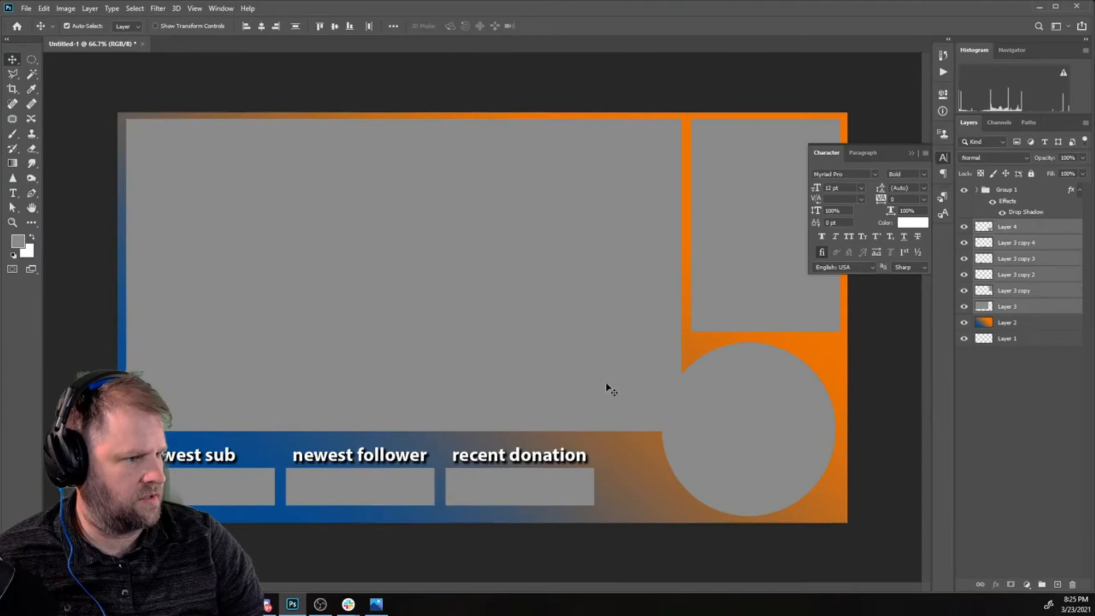
pyautogui.hotkey('ctrl', 'g')
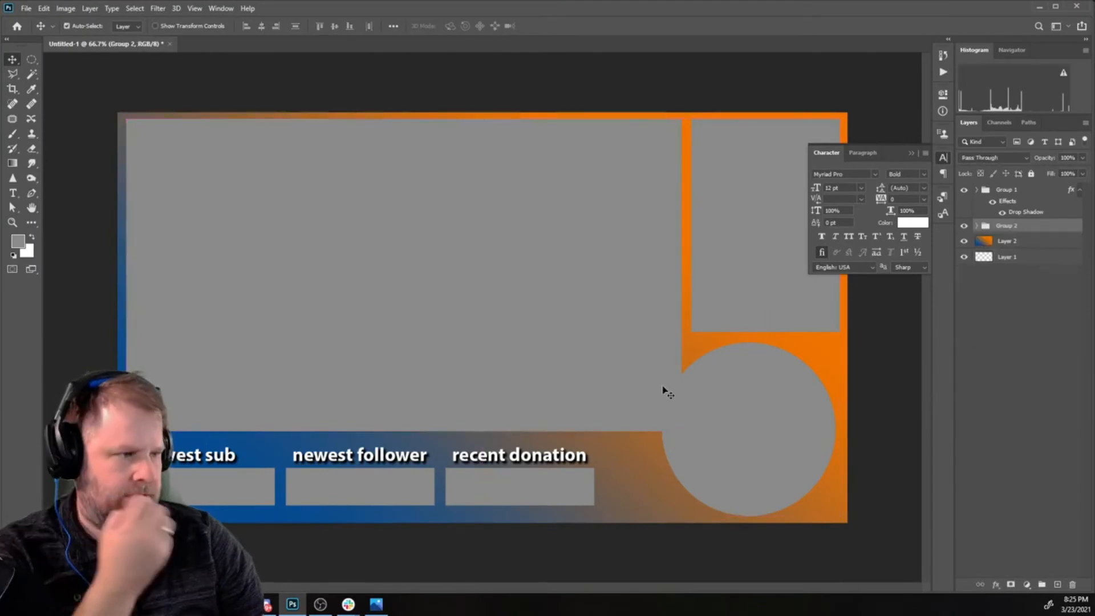
# - Expand the placeholder shape group and apply a thin black stroke to the whole group
pyautogui.click(977, 226)
pyautogui.rightClick(1001, 229)
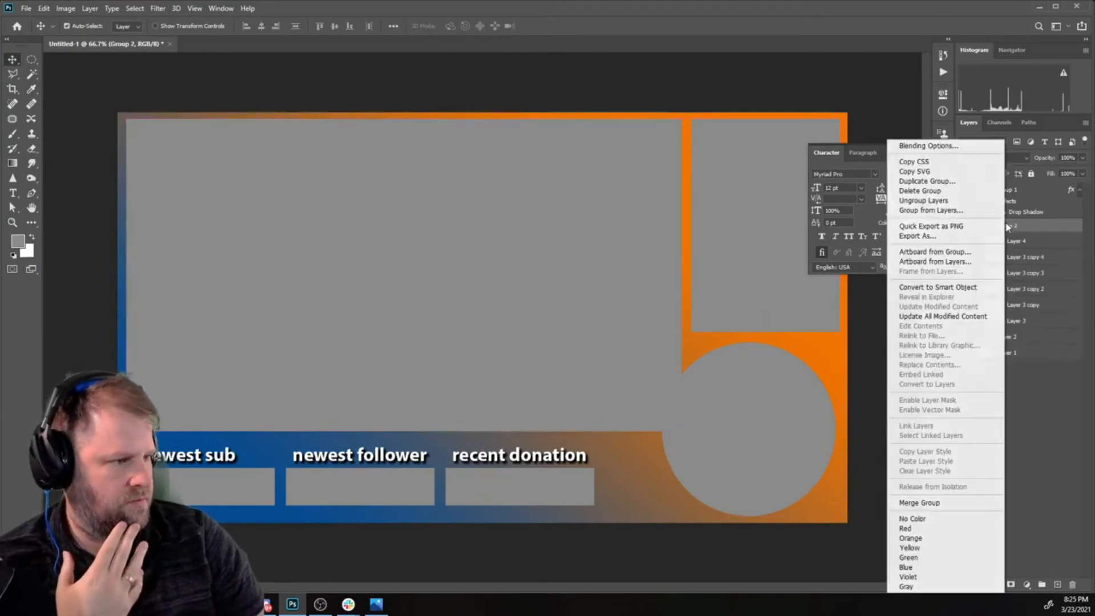
pyautogui.click(942, 147)
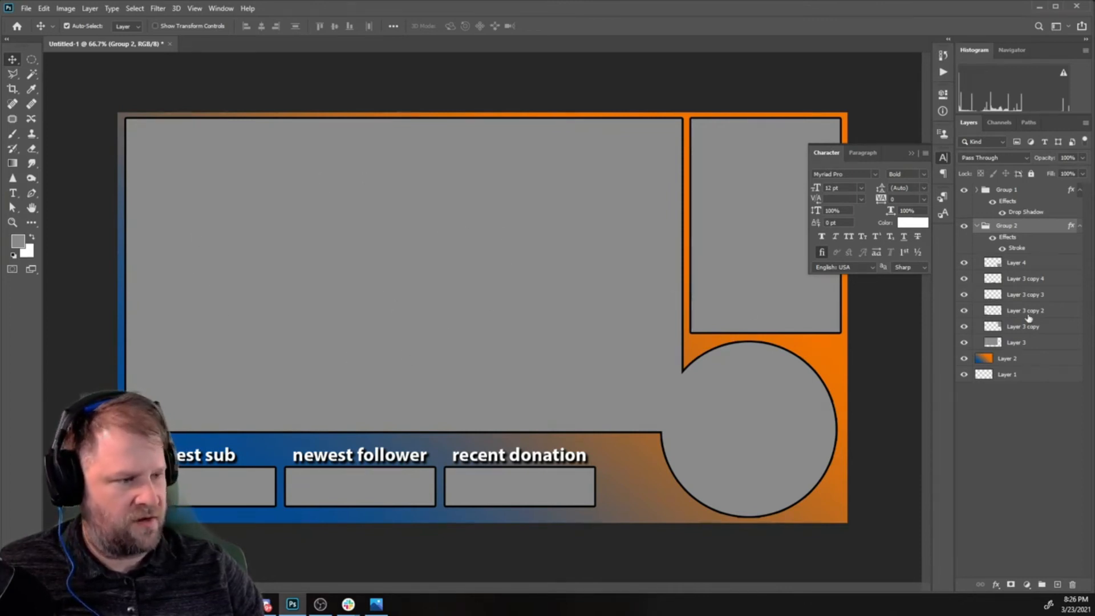
# - Identify the layer holding the large main panel and merge it down into the gradient background layer
pyautogui.click(1015, 263)
pyautogui.click(964, 263)
pyautogui.click(965, 262)
pyautogui.click(1021, 282)
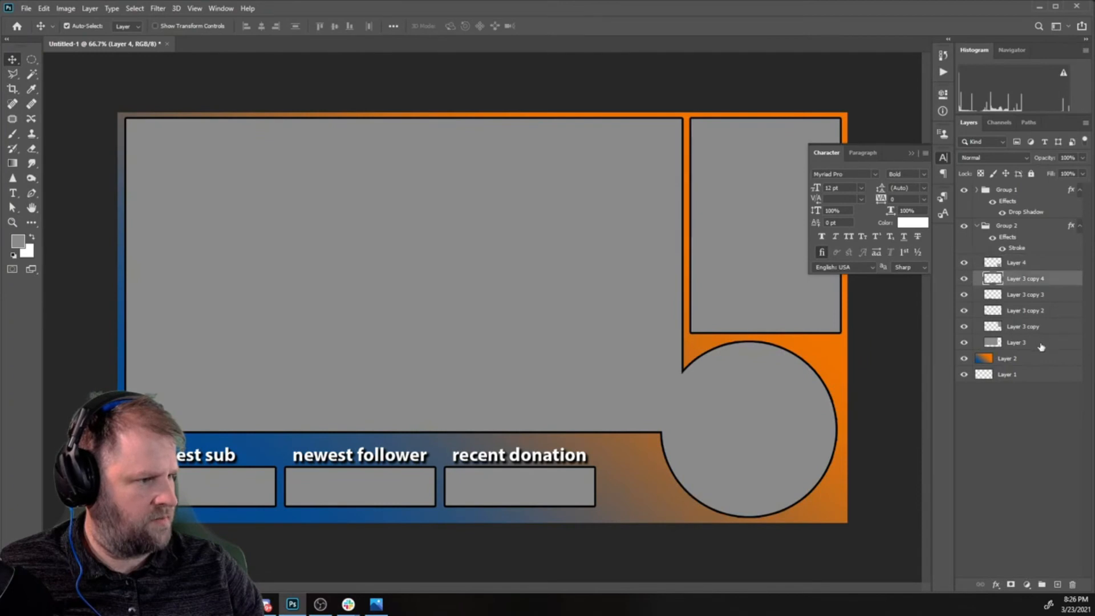
pyautogui.click(630, 258)
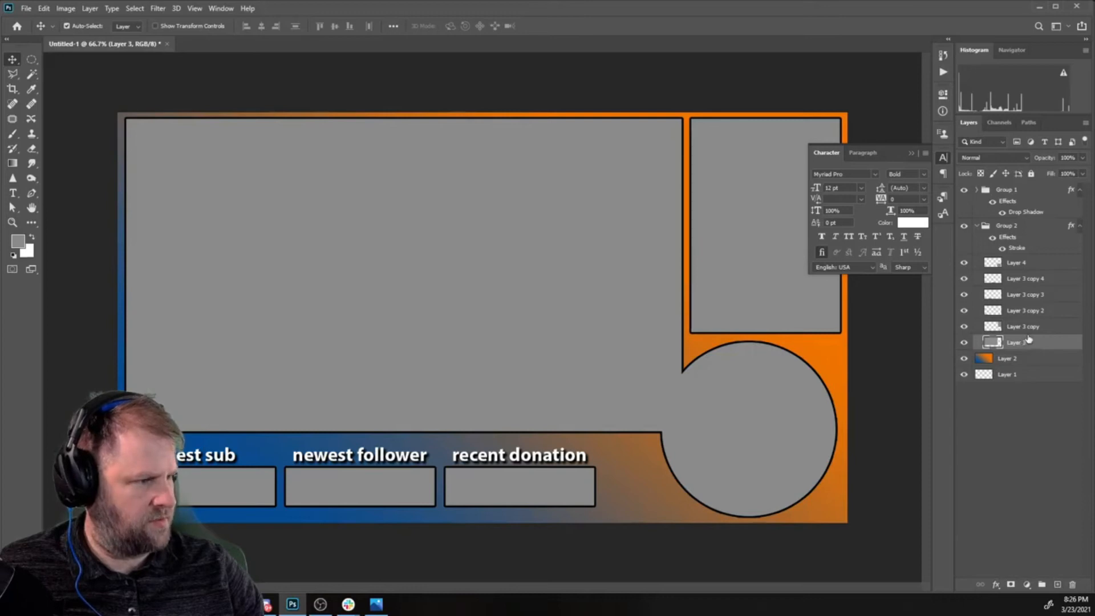
pyautogui.hotkey('ctrl', 'e')
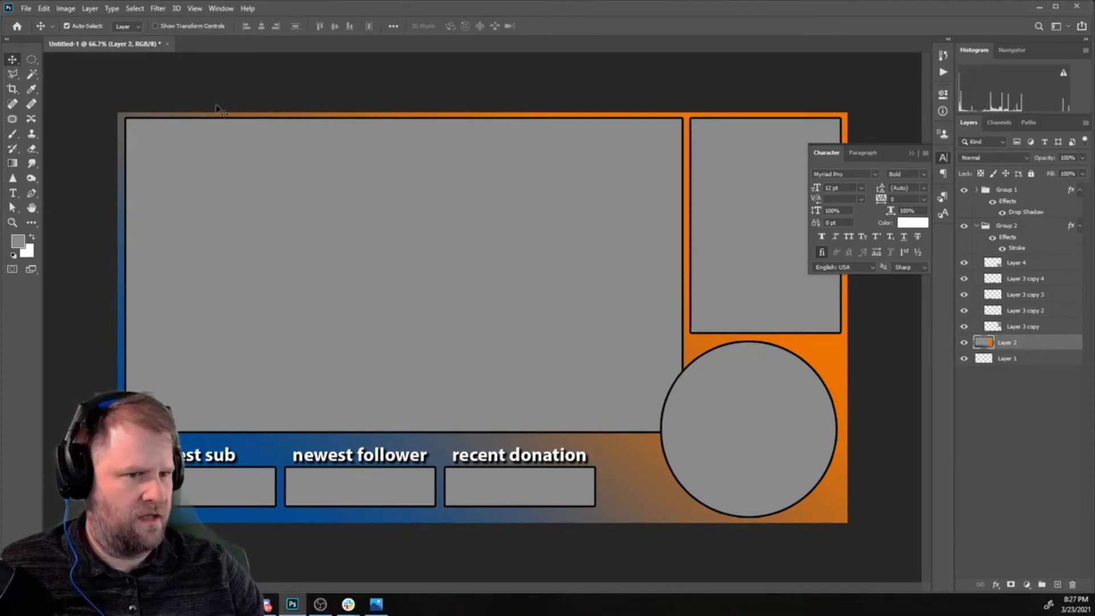
# - Select the large gray panel on the merged gradient layer with the Magic Wand, delete it to transparency and deselect
pyautogui.click(32, 75)
pyautogui.click(339, 216)
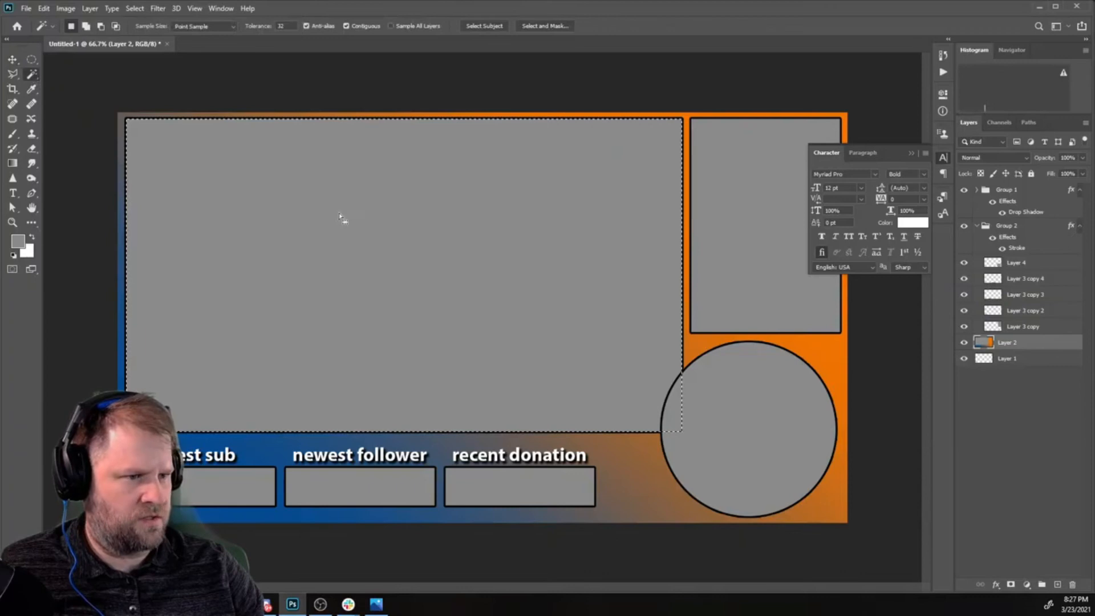
pyautogui.press('Delete')
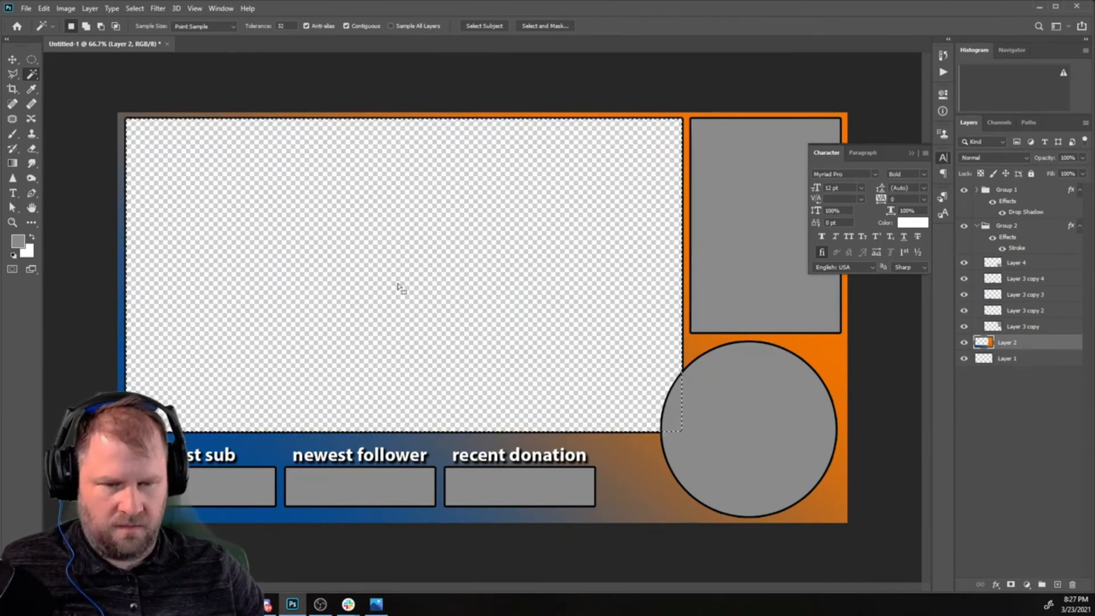
pyautogui.hotkey('ctrl', 'd')
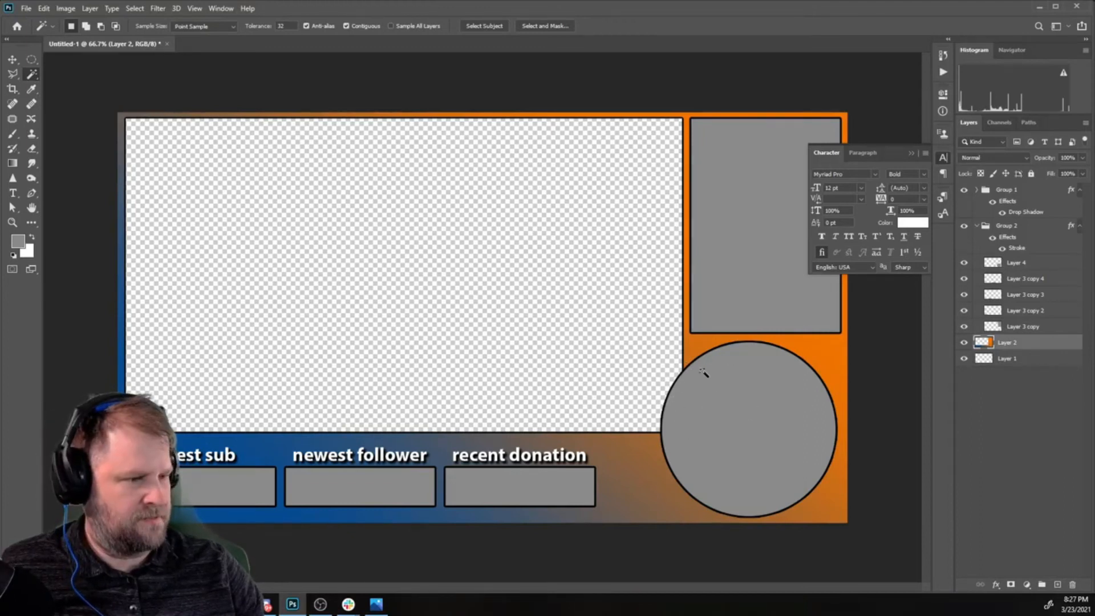
# - Try to cut the gray circle out on its own layer, and restore the circle
pyautogui.click(1020, 263)
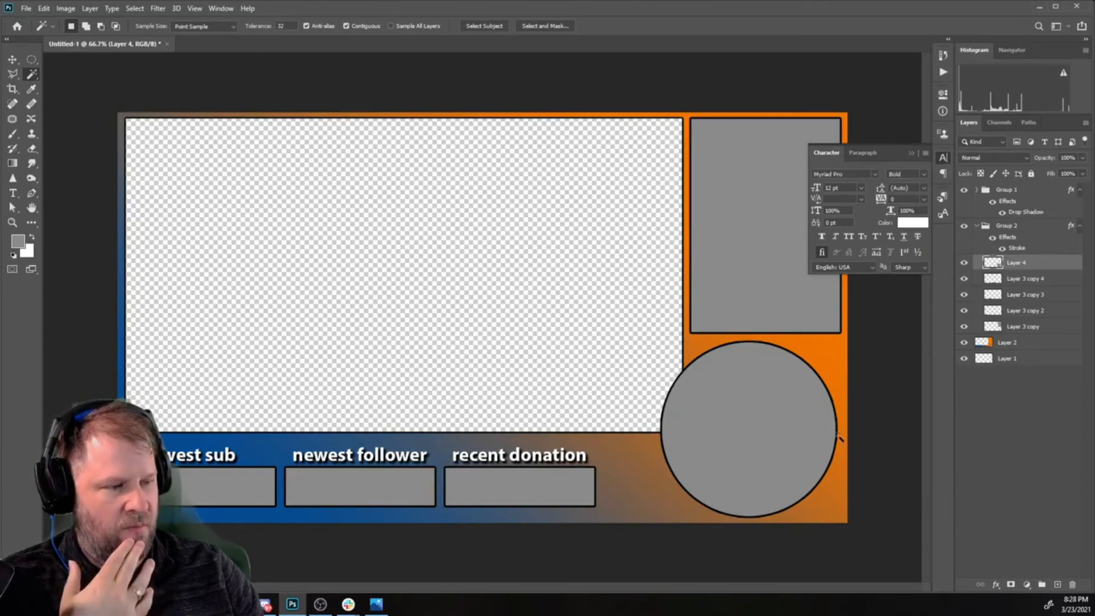
pyautogui.click(714, 409)
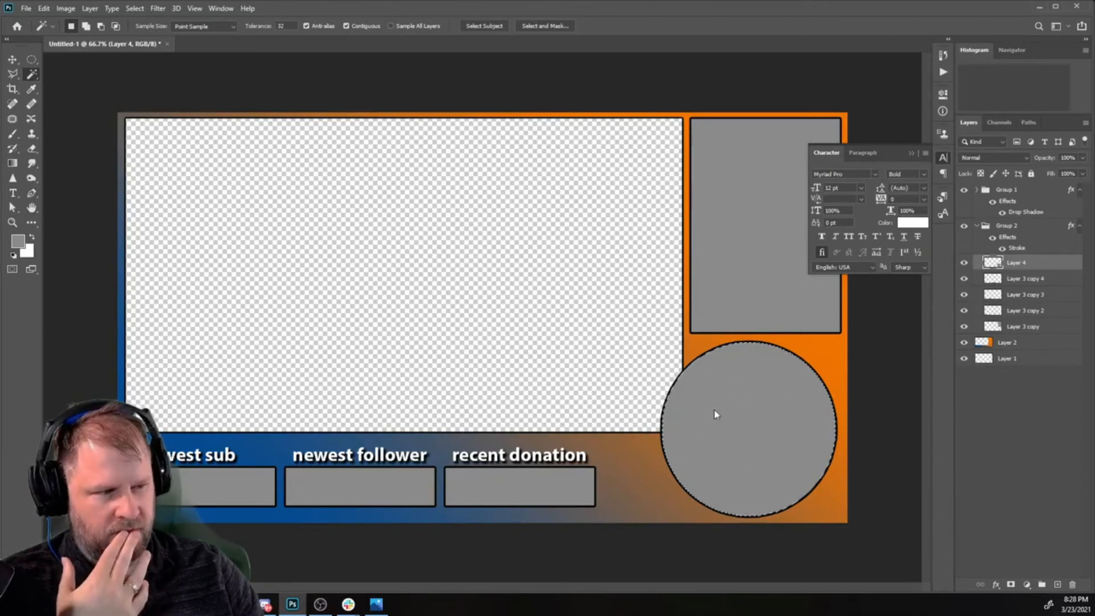
pyautogui.press('Delete')
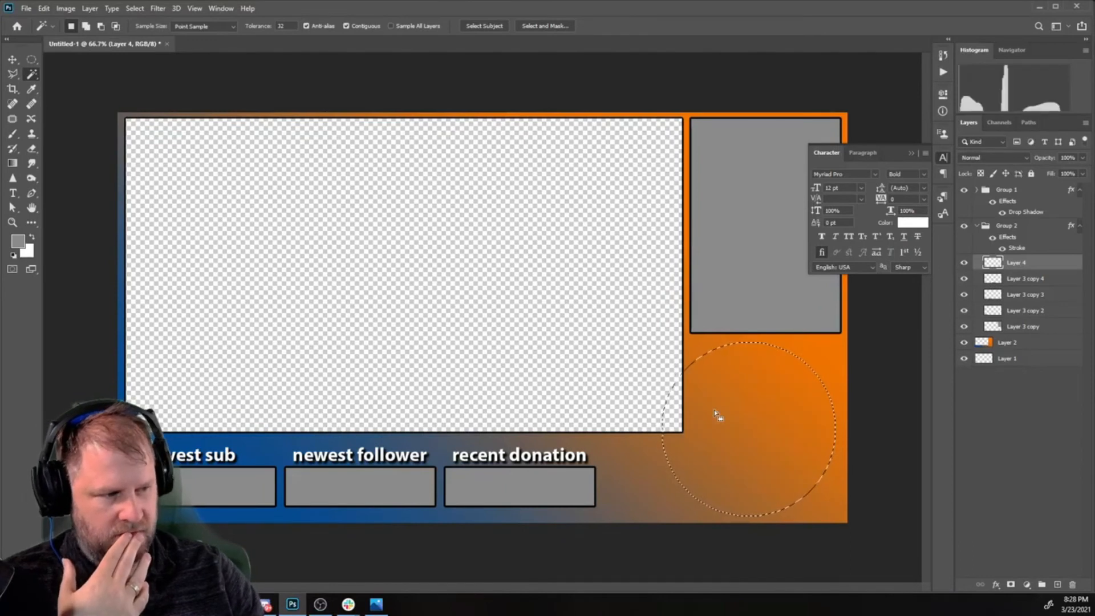
pyautogui.hotkey('ctrl', 'x')
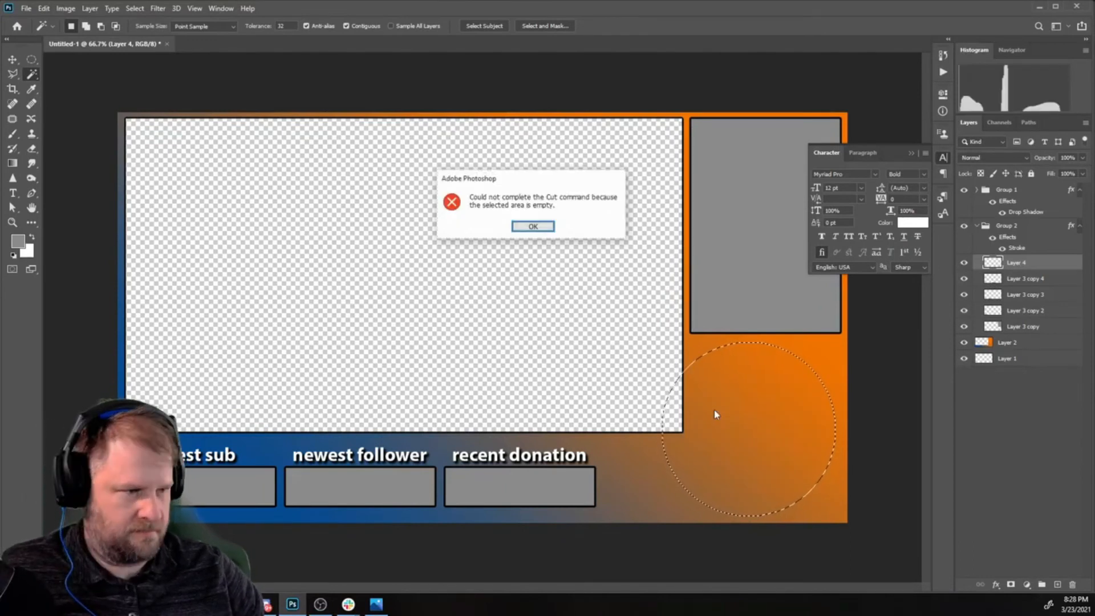
pyautogui.click(532, 227)
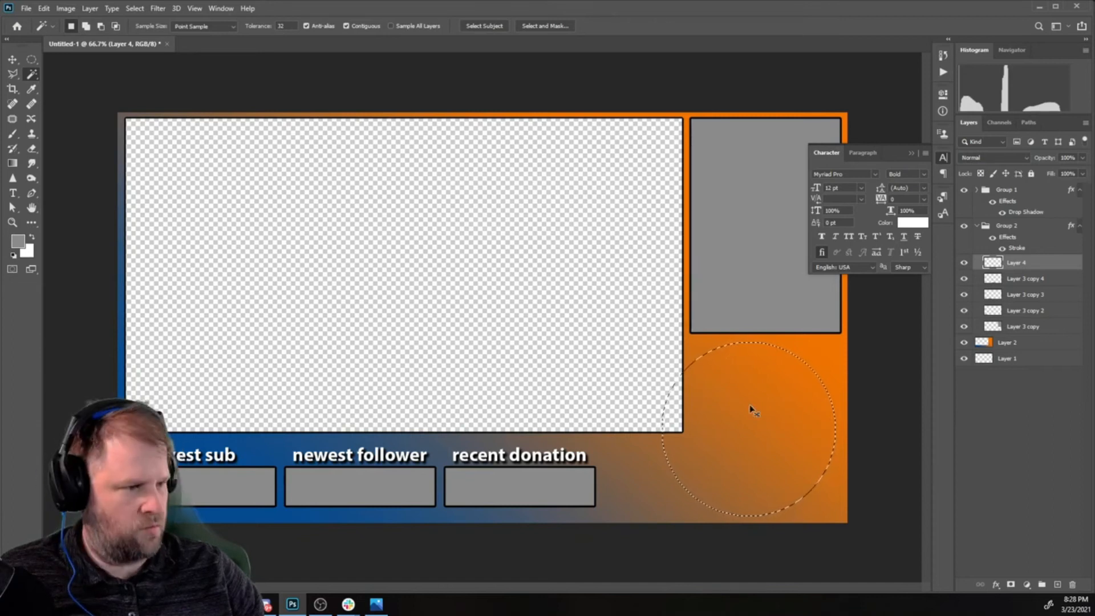
pyautogui.hotkey('alt', 'BackSpace')
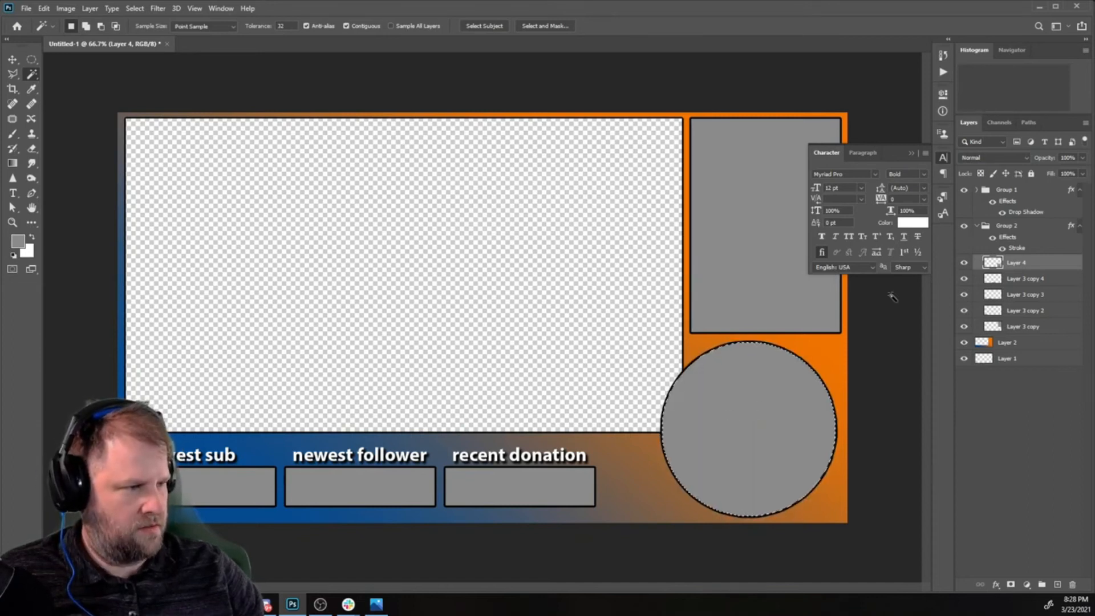
# - Move the circle's layer below the shape group, merge it into the gradient layer and clear the circle to transparency
pyautogui.moveTo(1039, 257); pyautogui.dragTo(1029, 341)
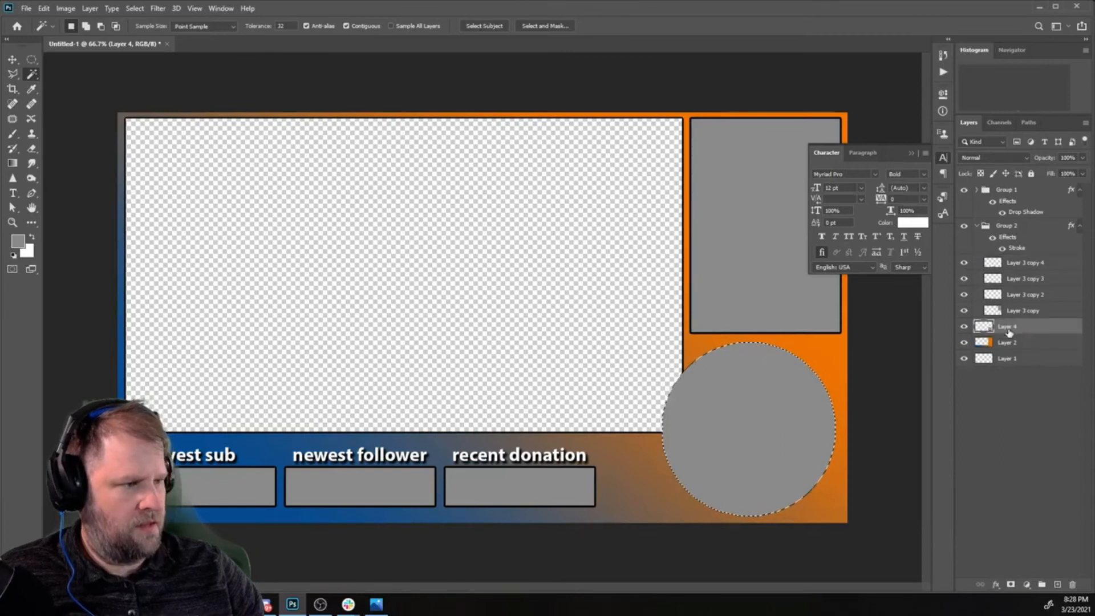
pyautogui.hotkey('ctrl', 'd')
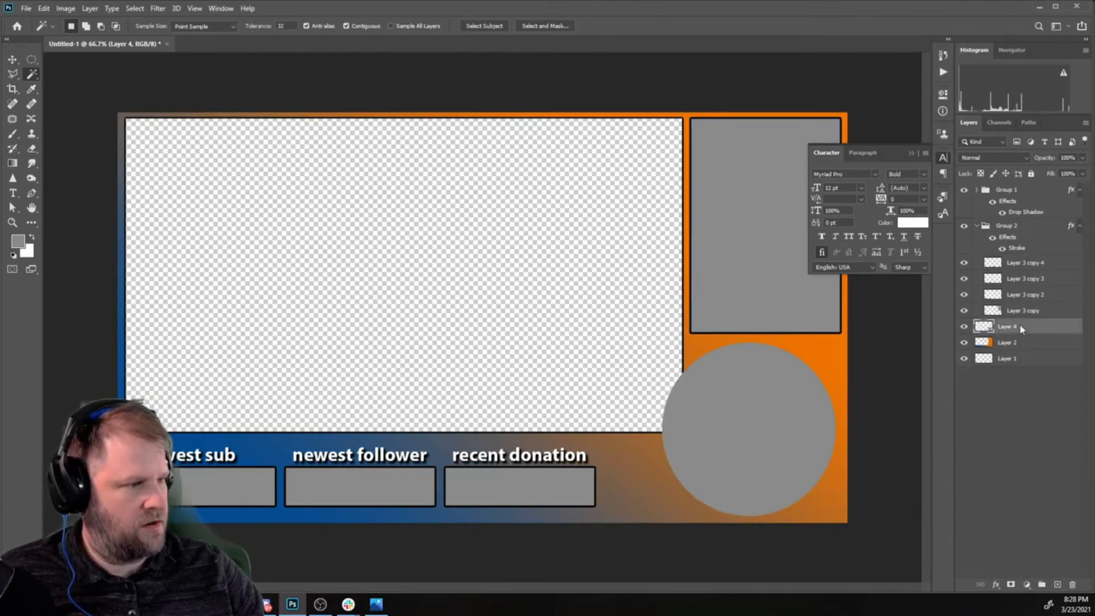
pyautogui.rightClick(1020, 328)
pyautogui.click(944, 129)
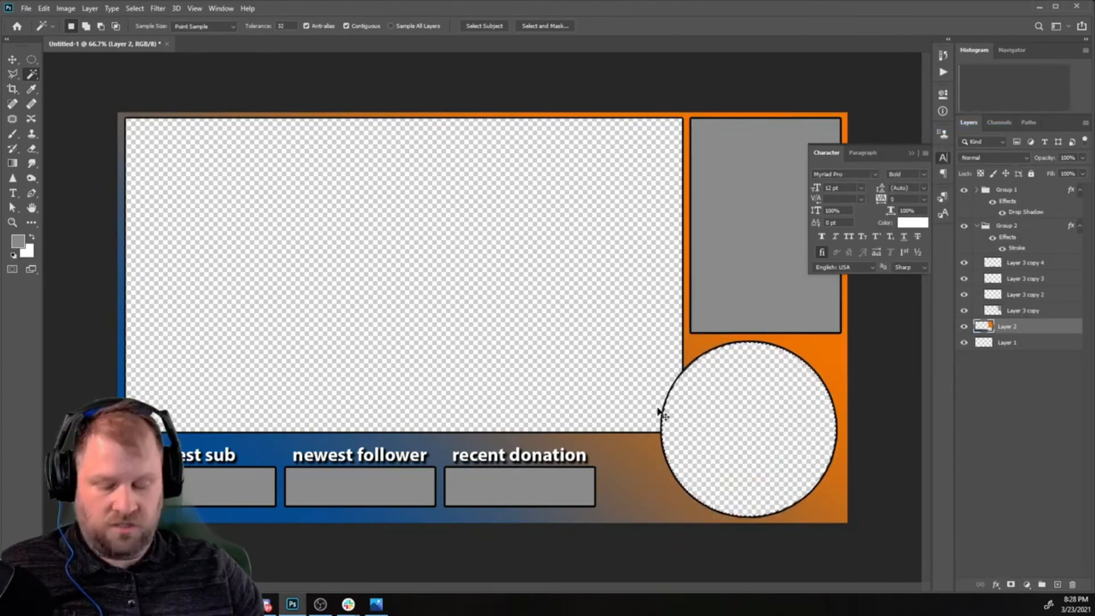
pyautogui.hotkey('ctrl', 'd')
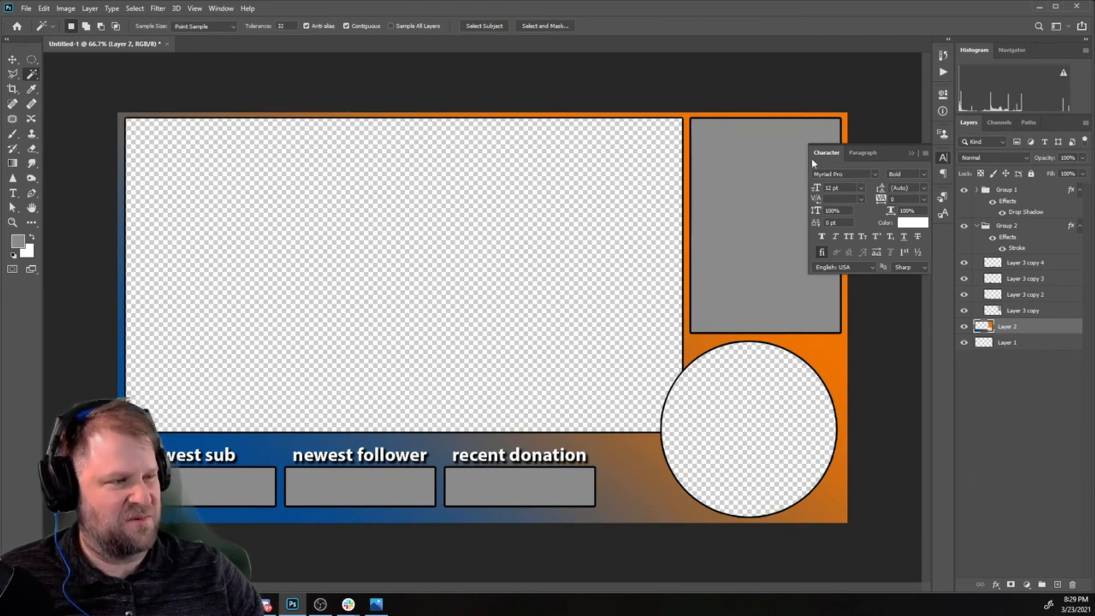
# - Export the finished overlay with Export As, as overlay.png on the desktop
pyautogui.click(25, 8)
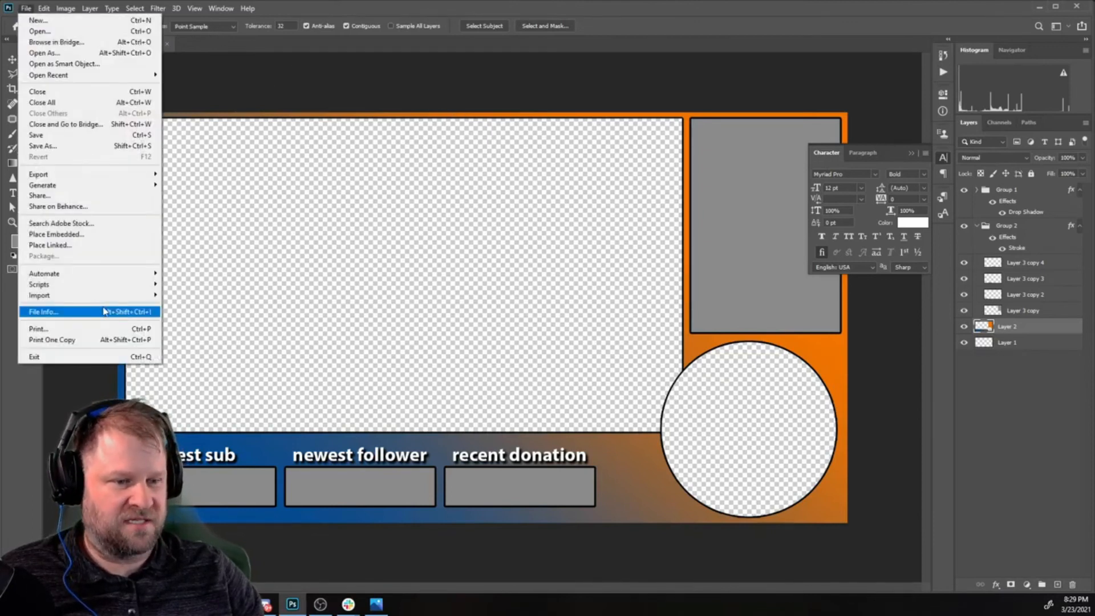
pyautogui.moveTo(131, 173)
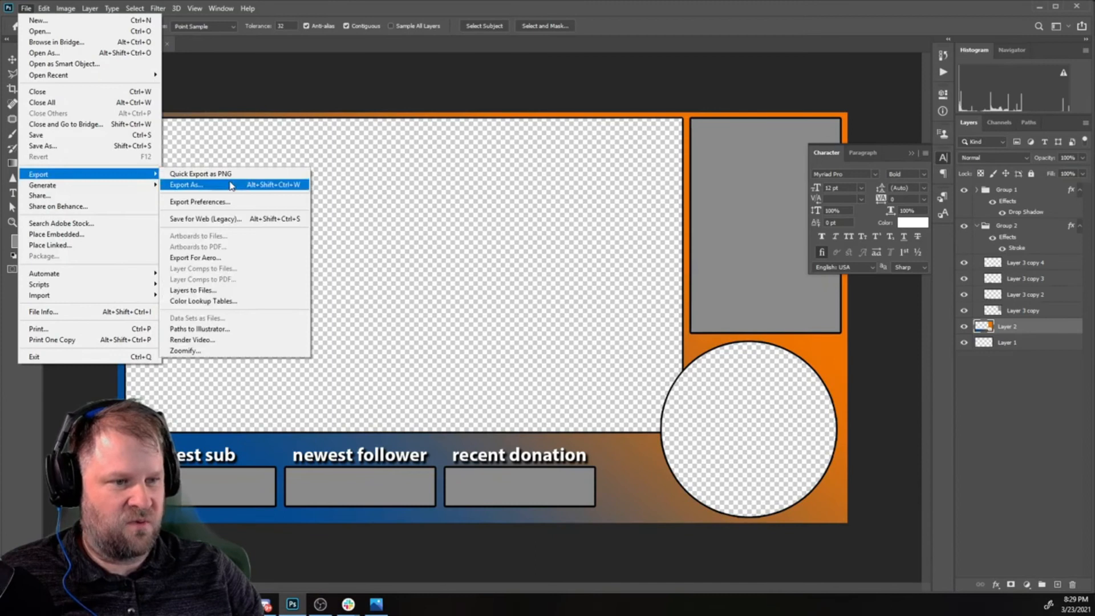
pyautogui.click(231, 186)
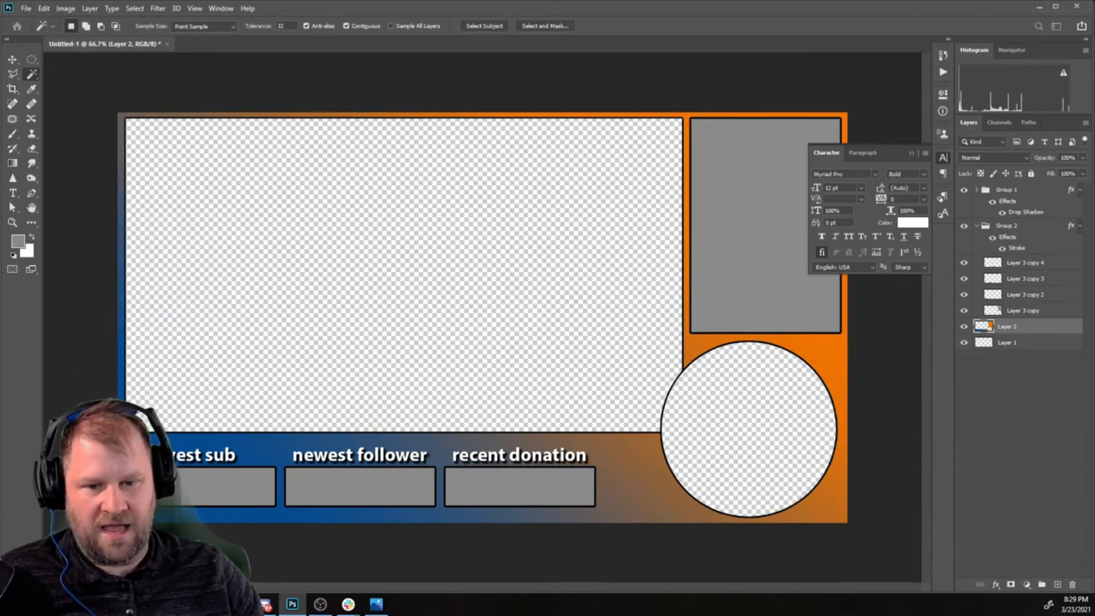
# - Switch to OBS and add a new image source named overlay that uses the exported overlay.png
pyautogui.click(320, 603)
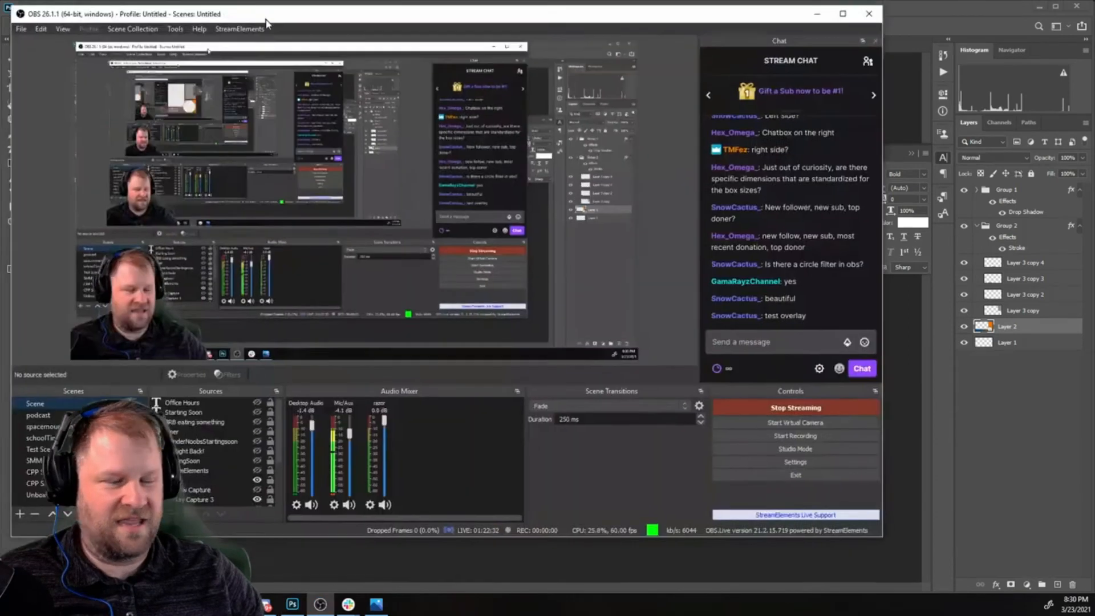
pyautogui.moveTo(333, 41); pyautogui.dragTo(361, 45)
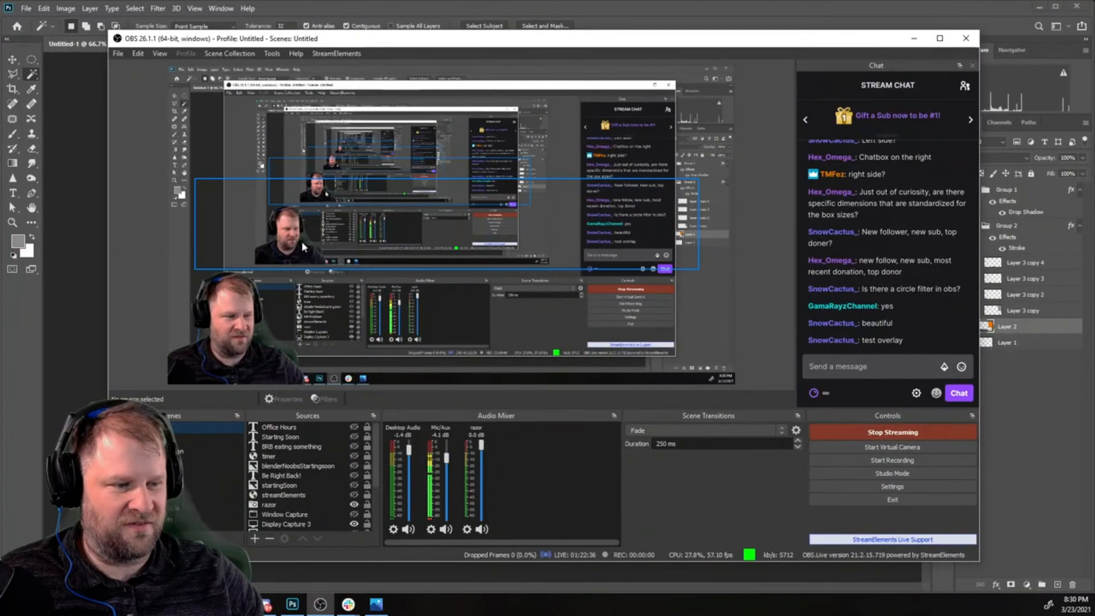
pyautogui.click(254, 539)
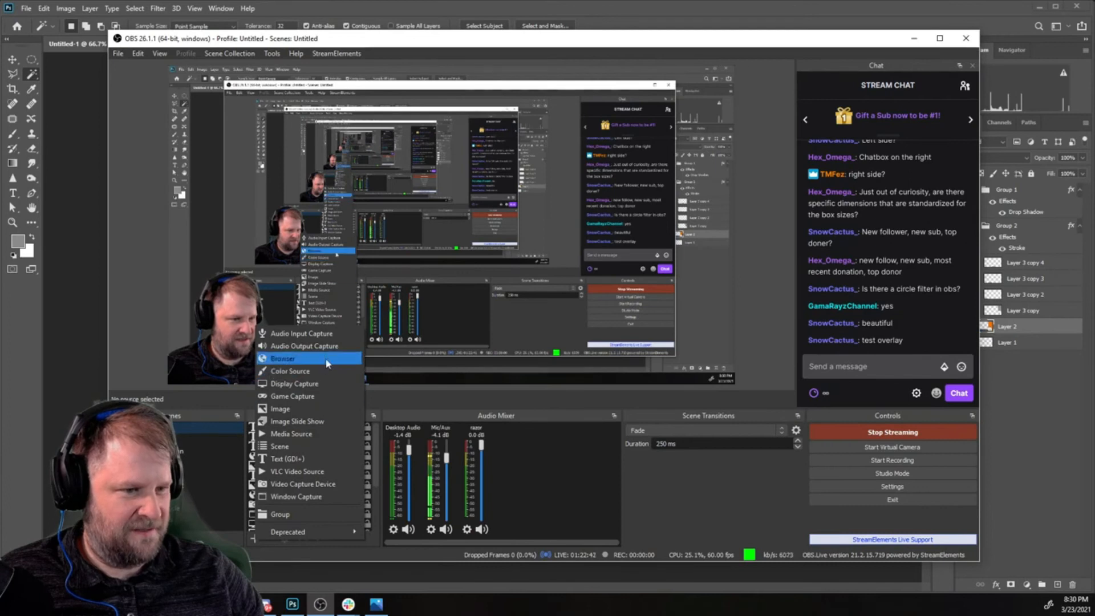
pyautogui.click(329, 409)
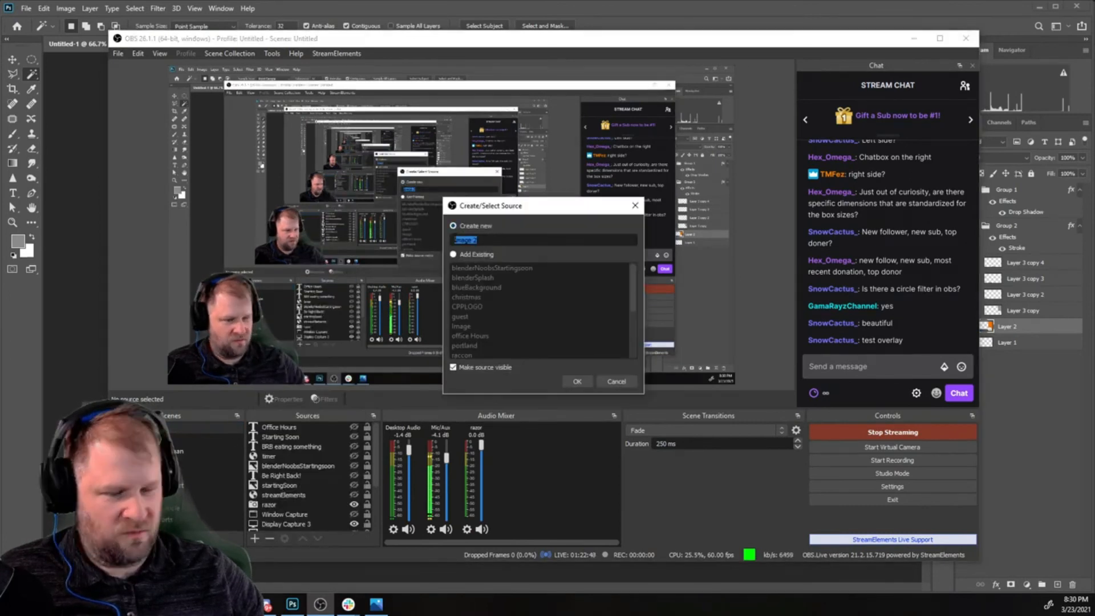
pyautogui.write('overlay')
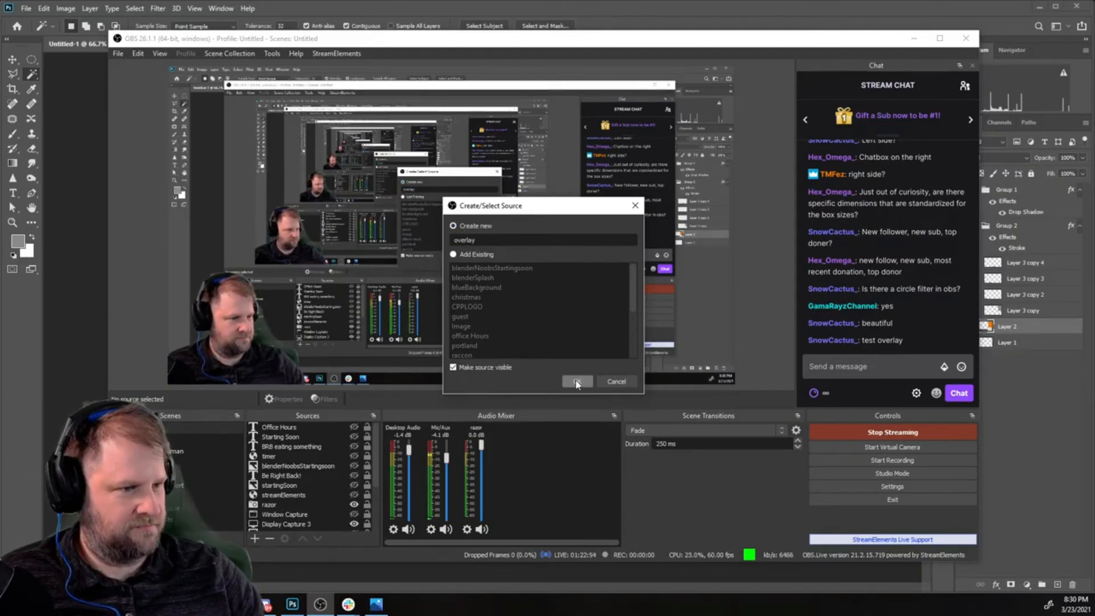
pyautogui.click(576, 382)
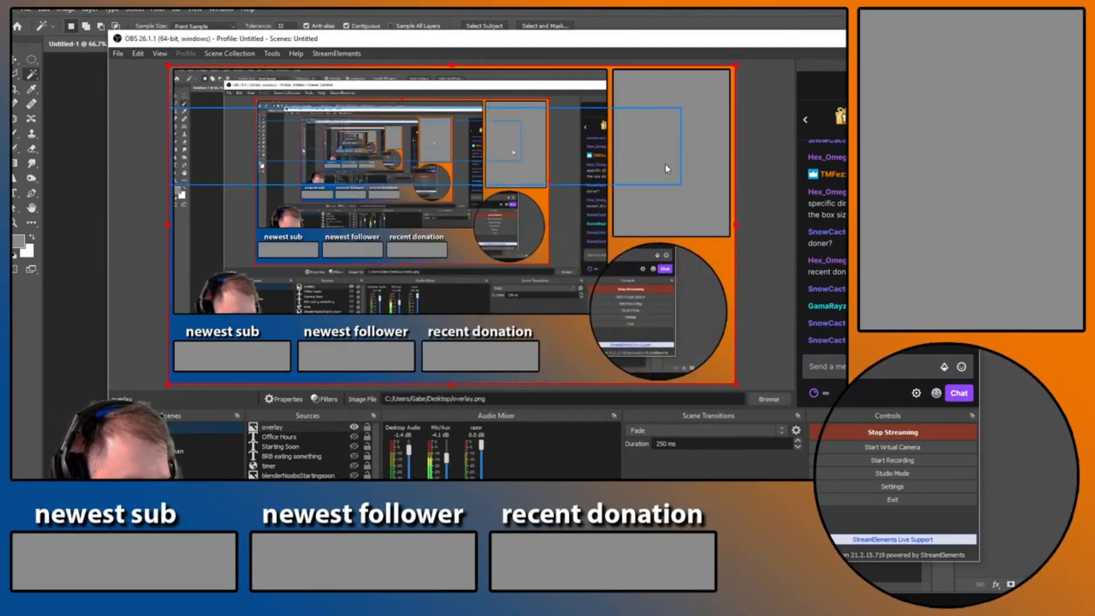
pyautogui.moveTo(725, 46); pyautogui.dragTo(11, 148)
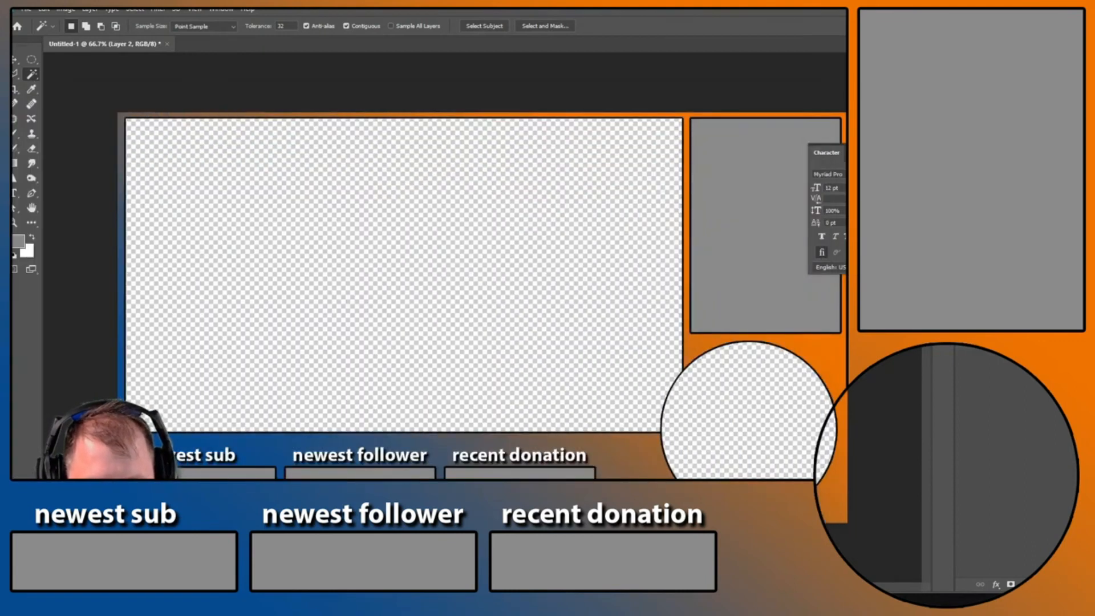
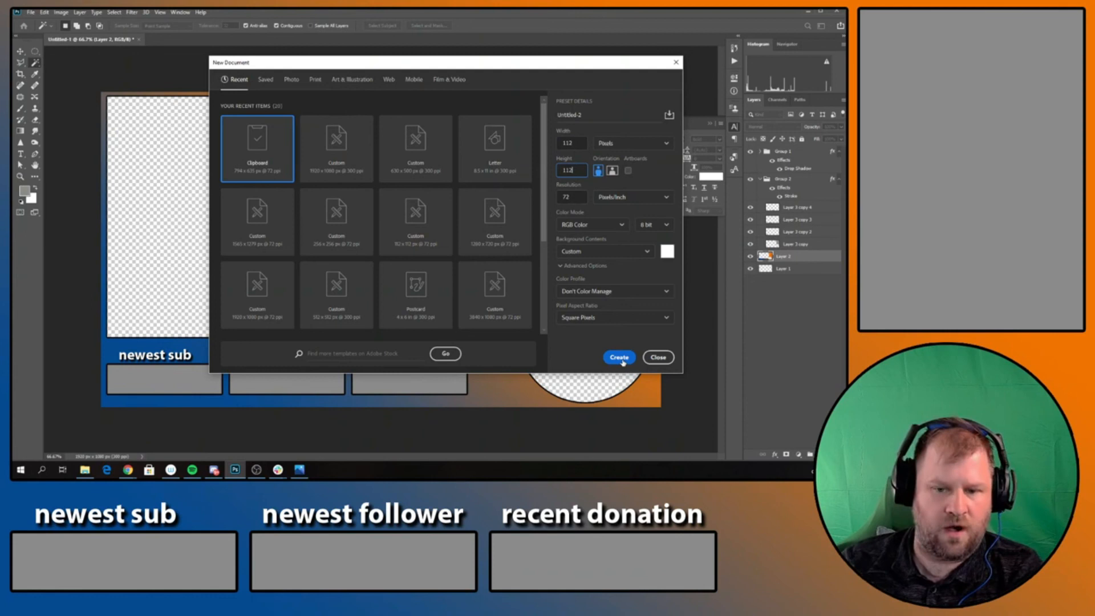
# - Create a new 112 by 112 pixel RGB document at 72 pixels per inch
pyautogui.click(622, 362)
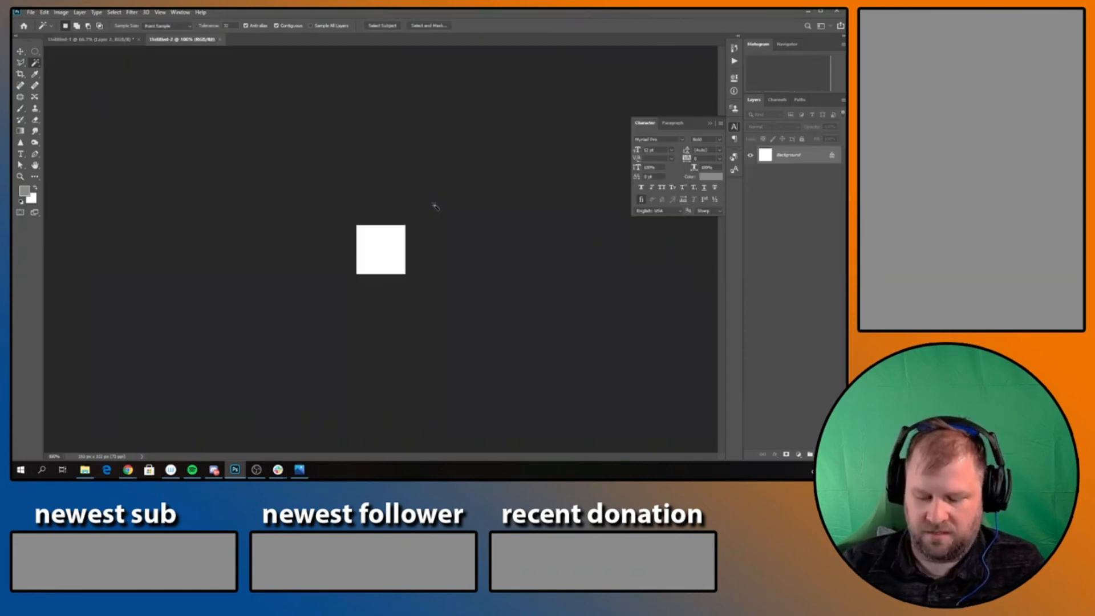
pyautogui.hotkey('ctrl', '+')
pyautogui.hotkey('ctrl', '+')
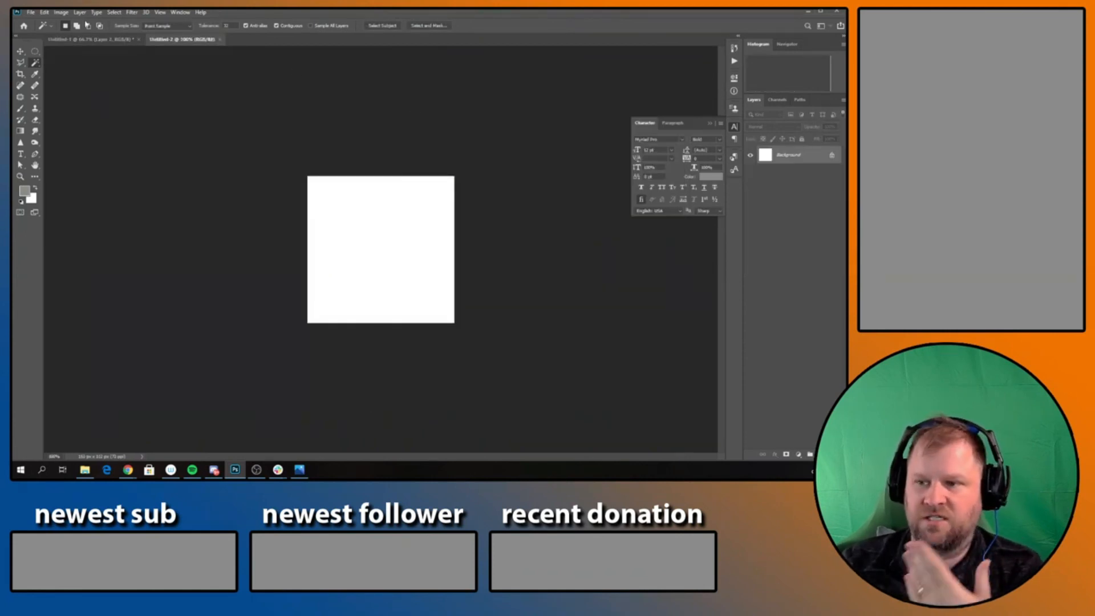
pyautogui.click(31, 13)
pyautogui.click(423, 132)
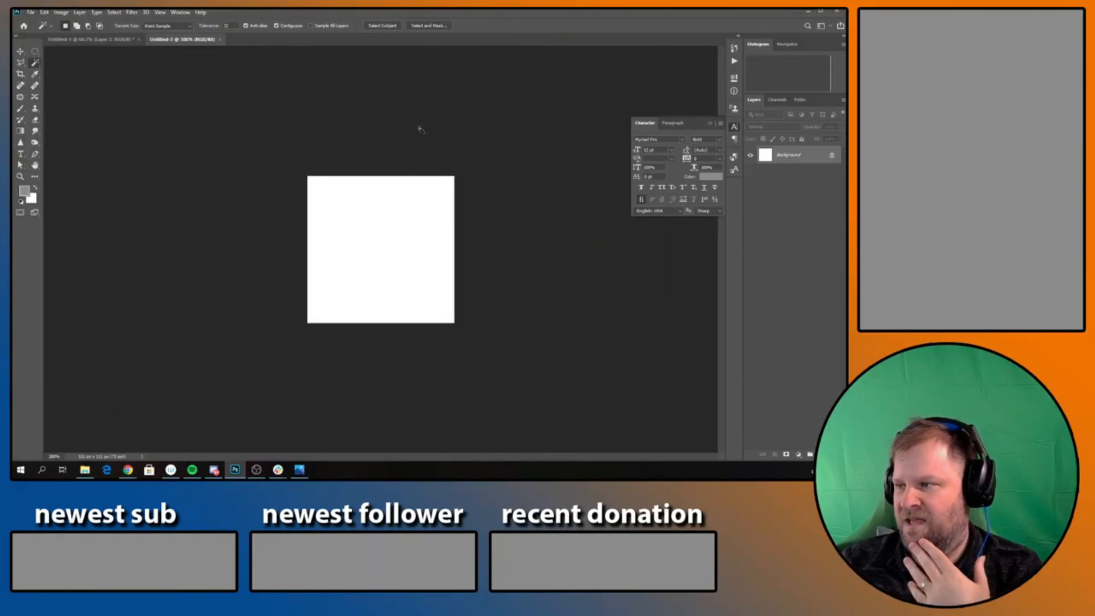
pyautogui.rightClick(783, 153)
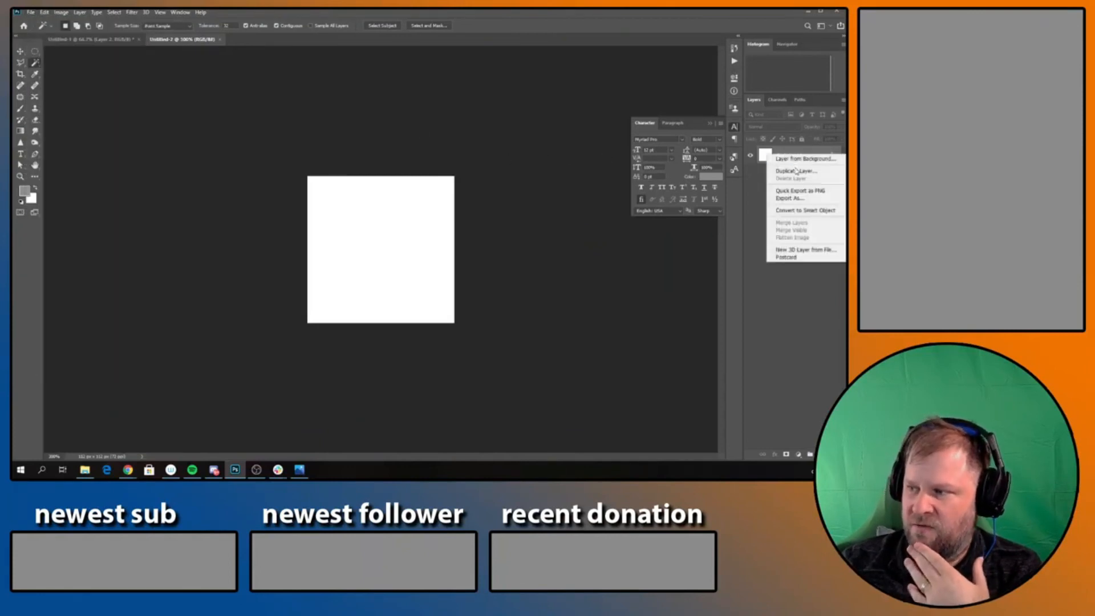
pyautogui.click(797, 171)
pyautogui.press('Return')
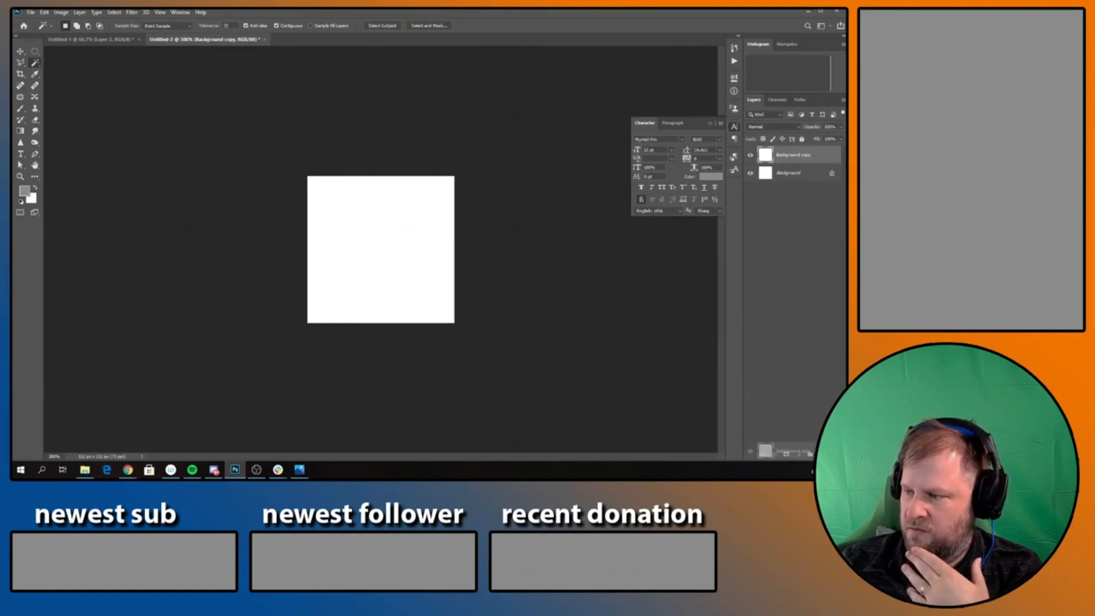
pyautogui.click(833, 454)
# - Replace the white background with a new transparent layer, and open logo.jpeg
pyautogui.click(843, 100)
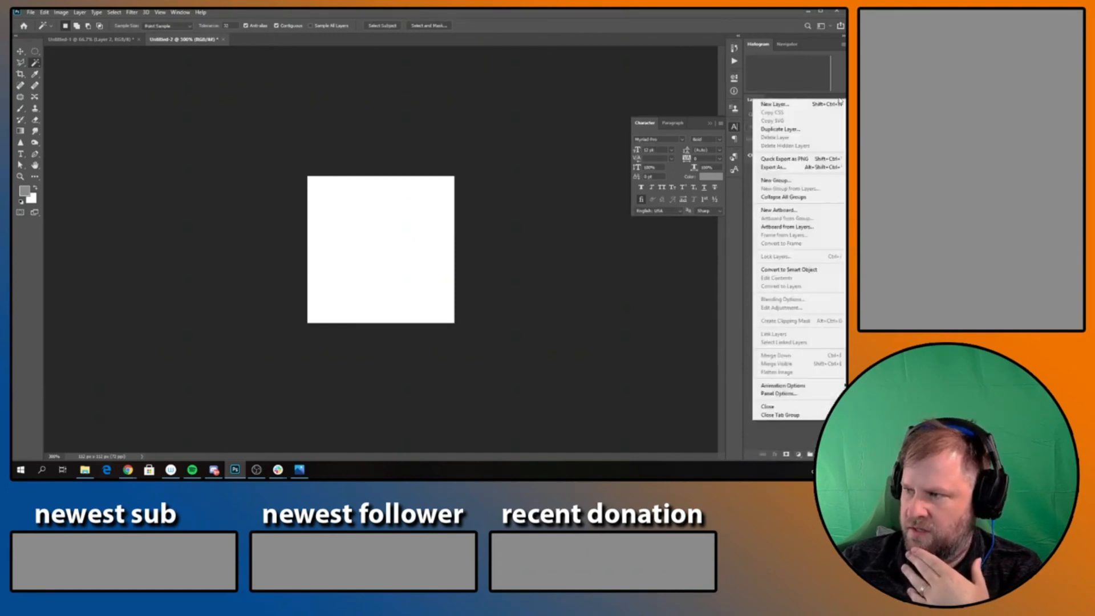
pyautogui.click(794, 105)
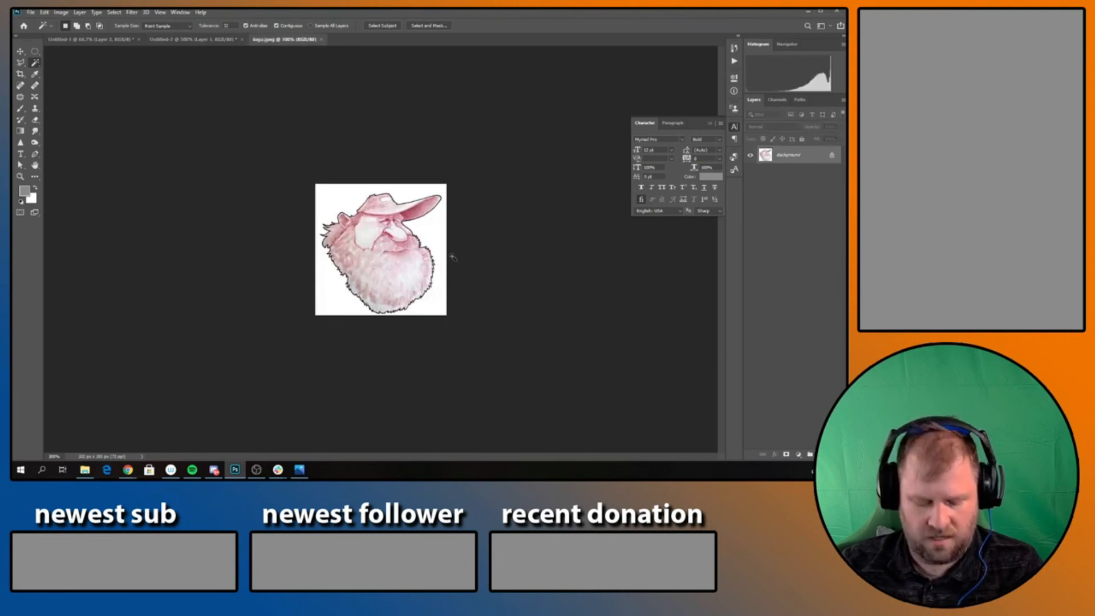
# - Check the pixel dimensions of logo.jpeg without resizing it, leaving nothing selected
pyautogui.hotkey('ctrl', 'a')
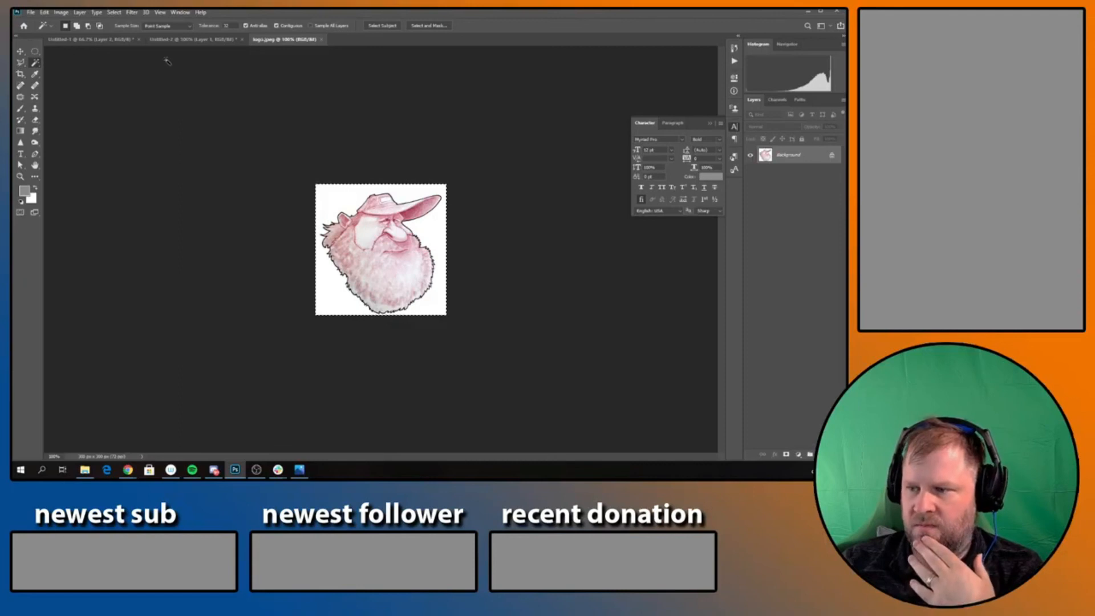
pyautogui.hotkey('ctrl', 'd')
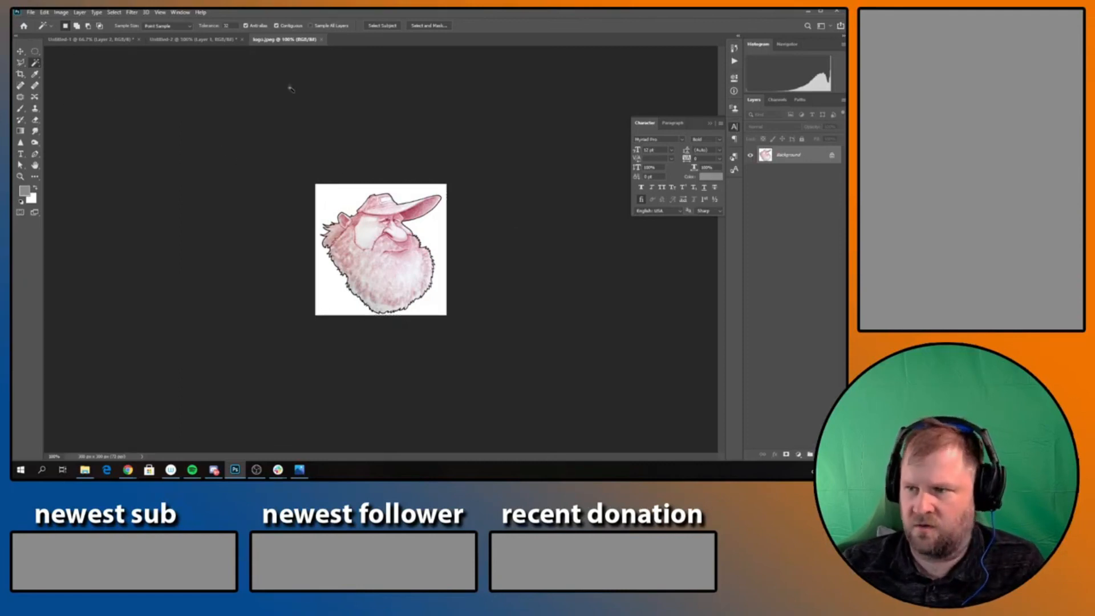
pyautogui.click(61, 12)
pyautogui.click(66, 78)
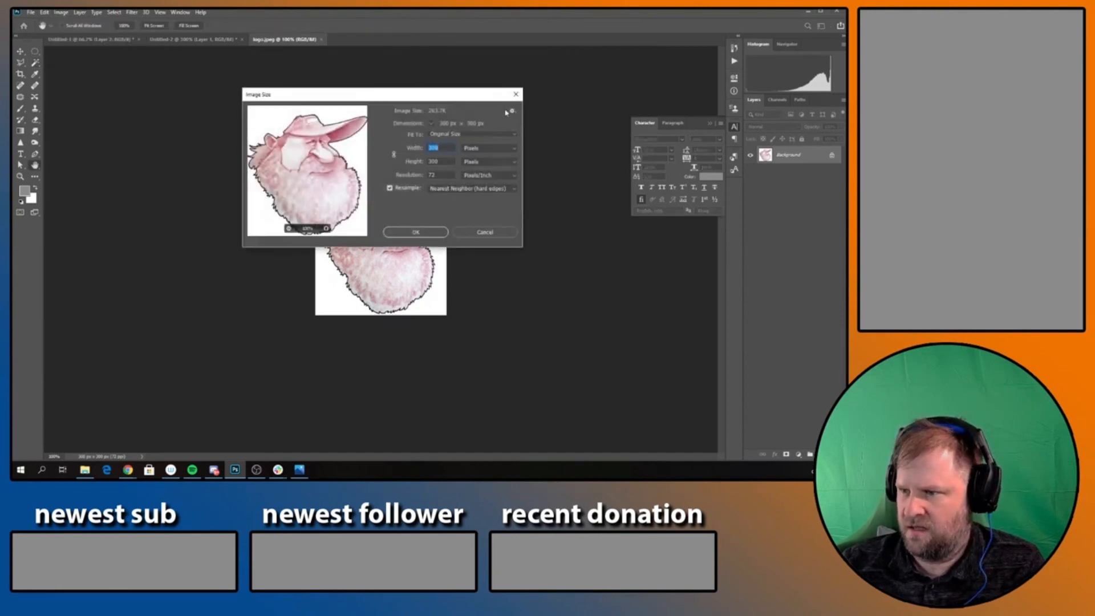
pyautogui.click(516, 94)
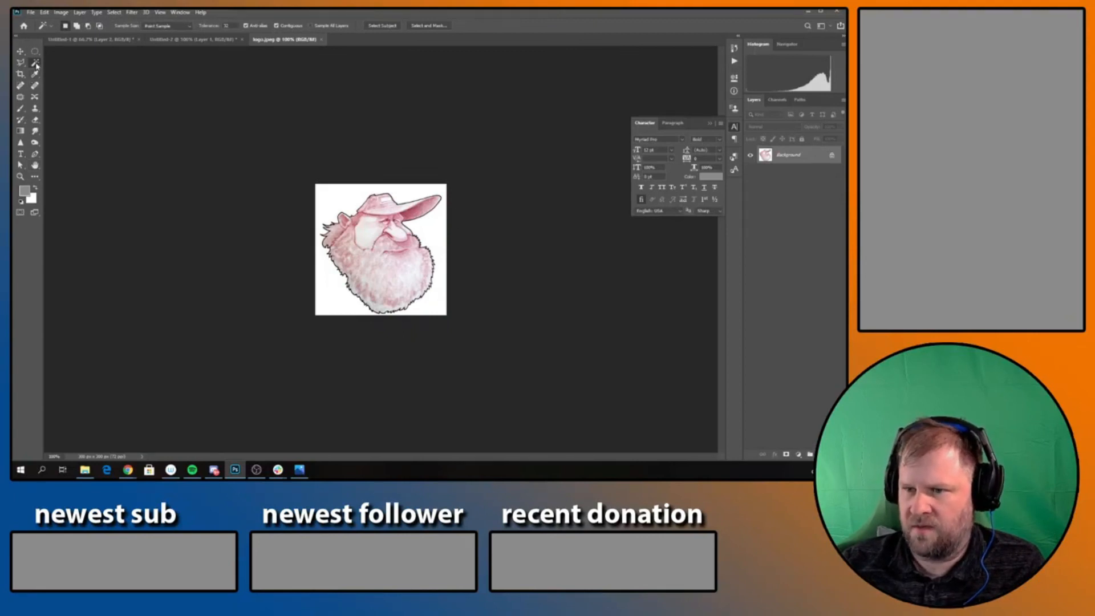
# - Select the logo's white surroundings with the Magic Wand, invert the selection, and copy the bearded head into the 112 pixel document
pyautogui.click(345, 199)
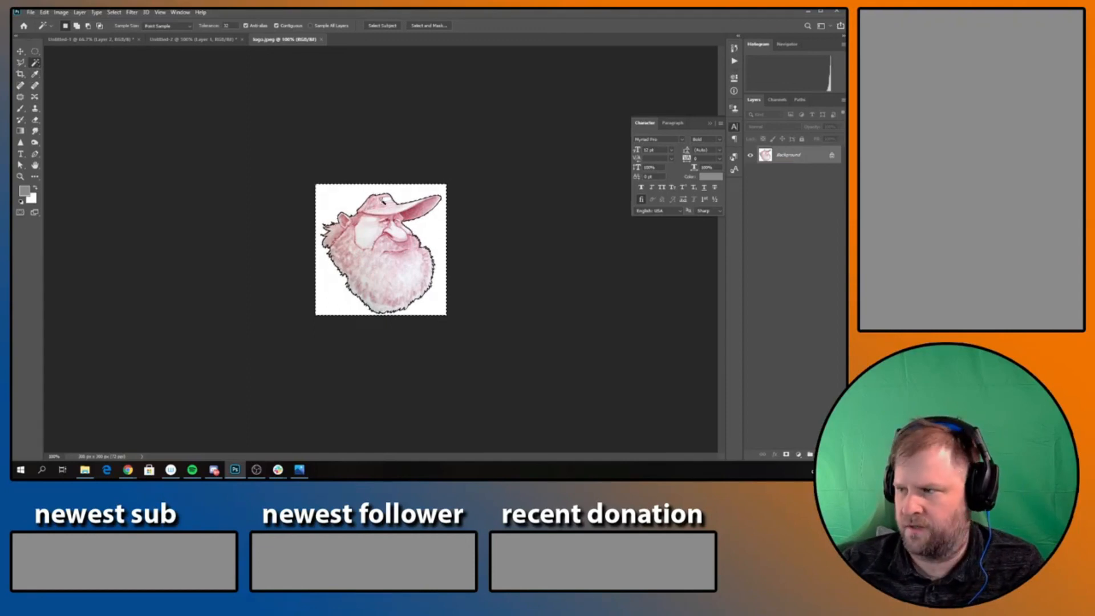
pyautogui.click(114, 12)
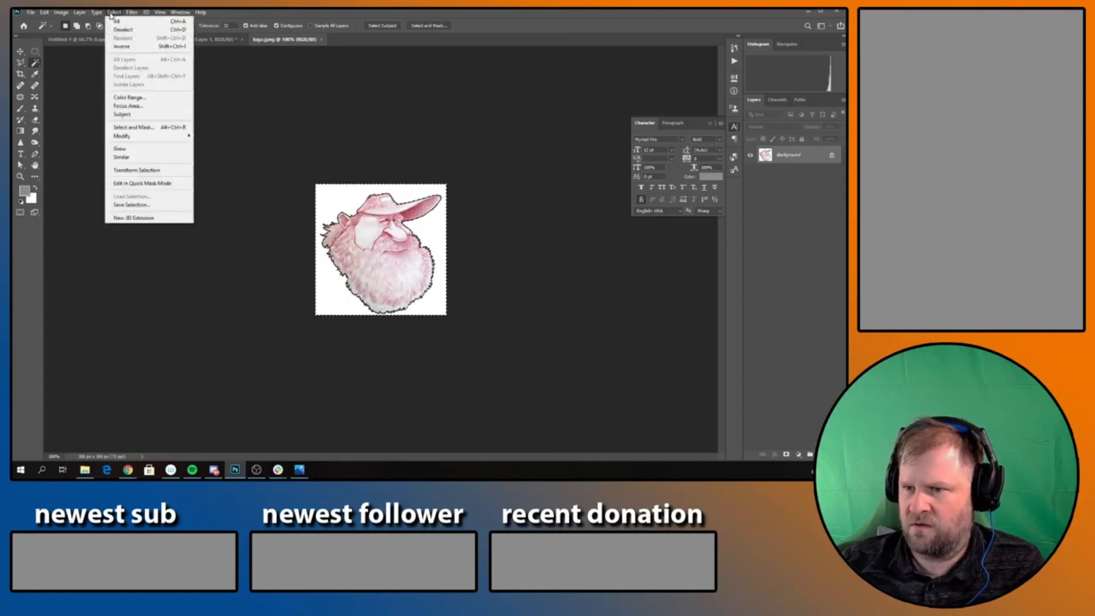
pyautogui.click(127, 46)
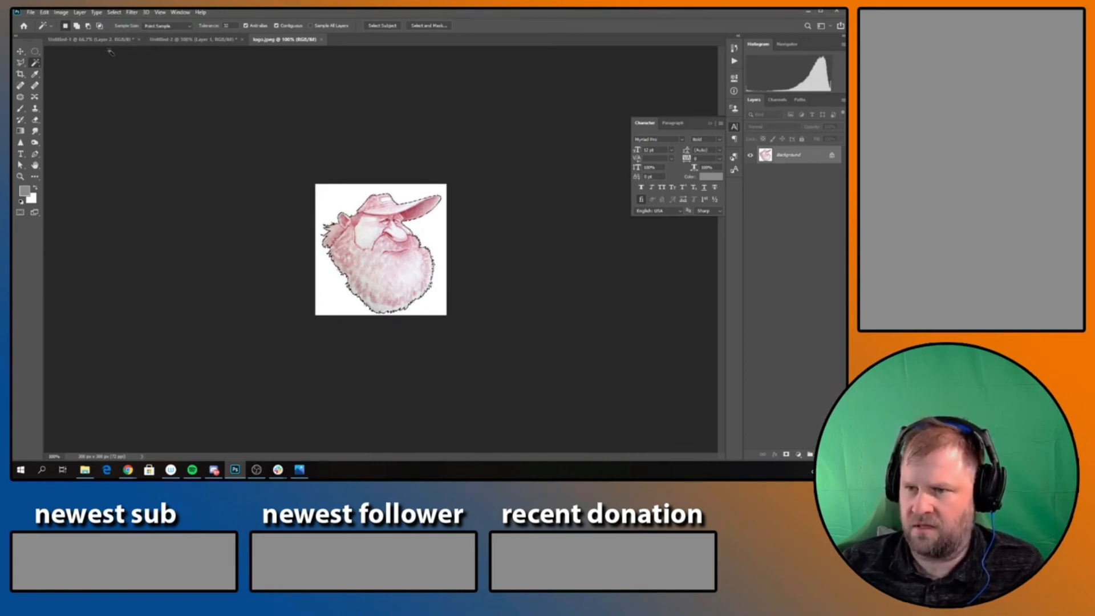
pyautogui.click(194, 38)
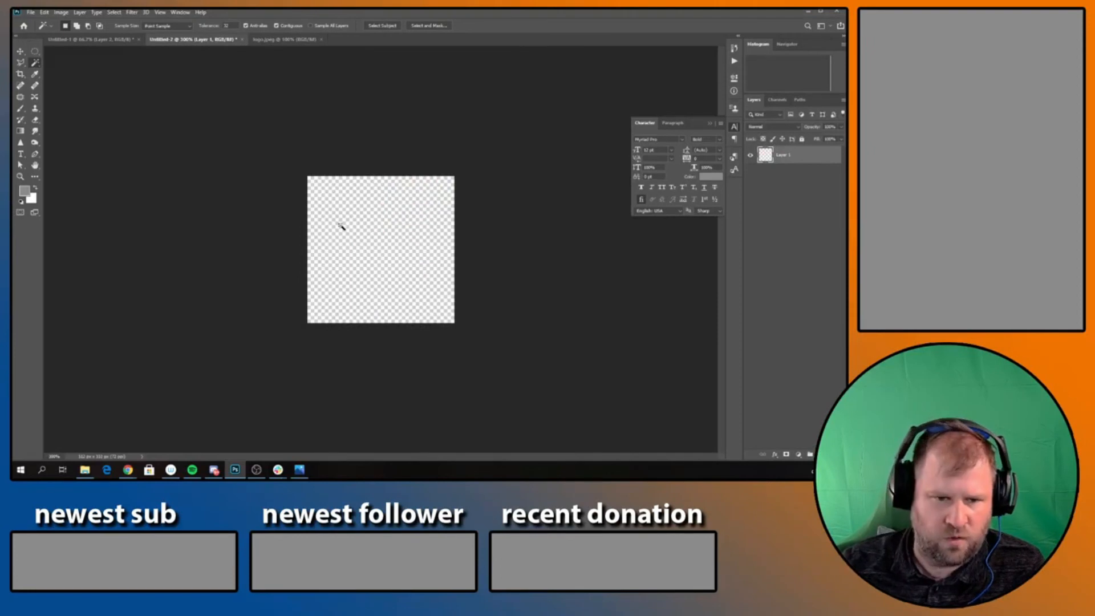
pyautogui.hotkey('ctrl', 'v')
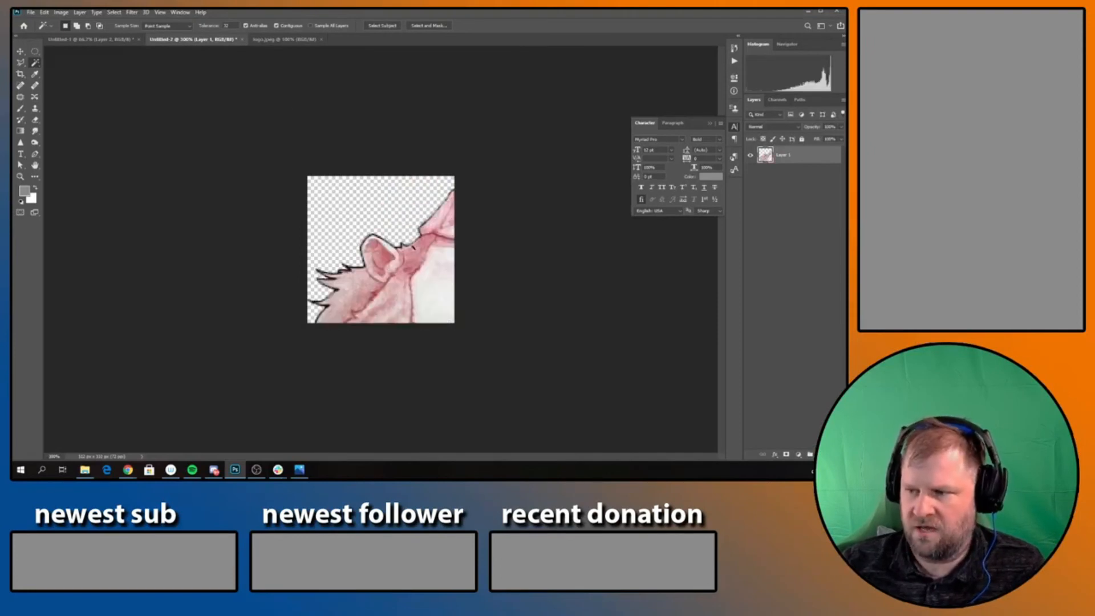
# - Scale the pasted bearded head down with Free Transform and position it to fit the whole square canvas
pyautogui.click(46, 12)
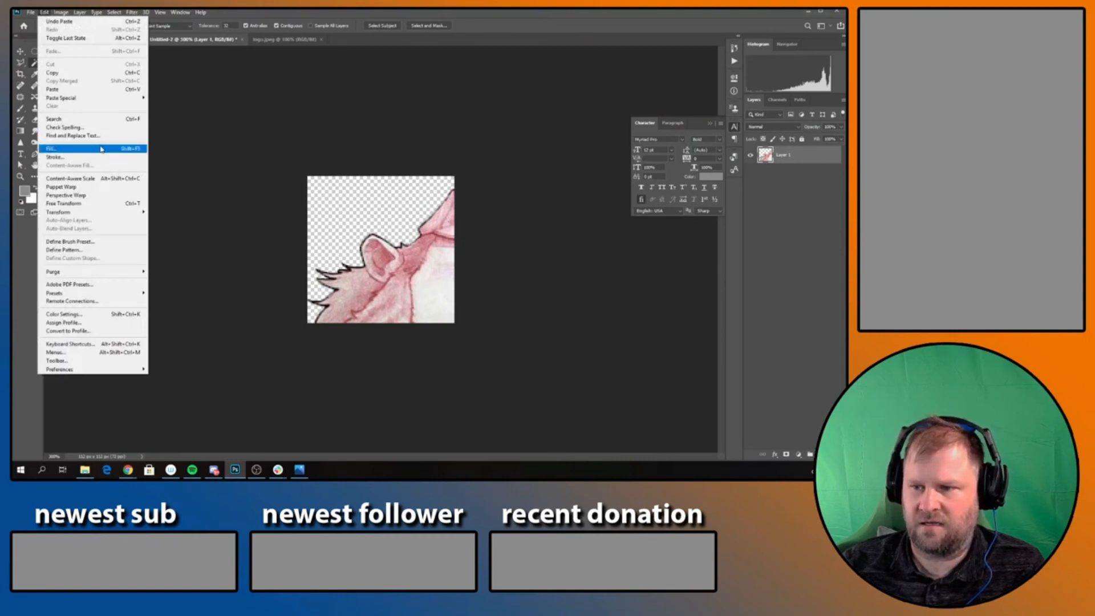
pyautogui.click(96, 207)
pyautogui.moveTo(354, 196); pyautogui.dragTo(377, 187)
pyautogui.moveTo(463, 166); pyautogui.dragTo(451, 179)
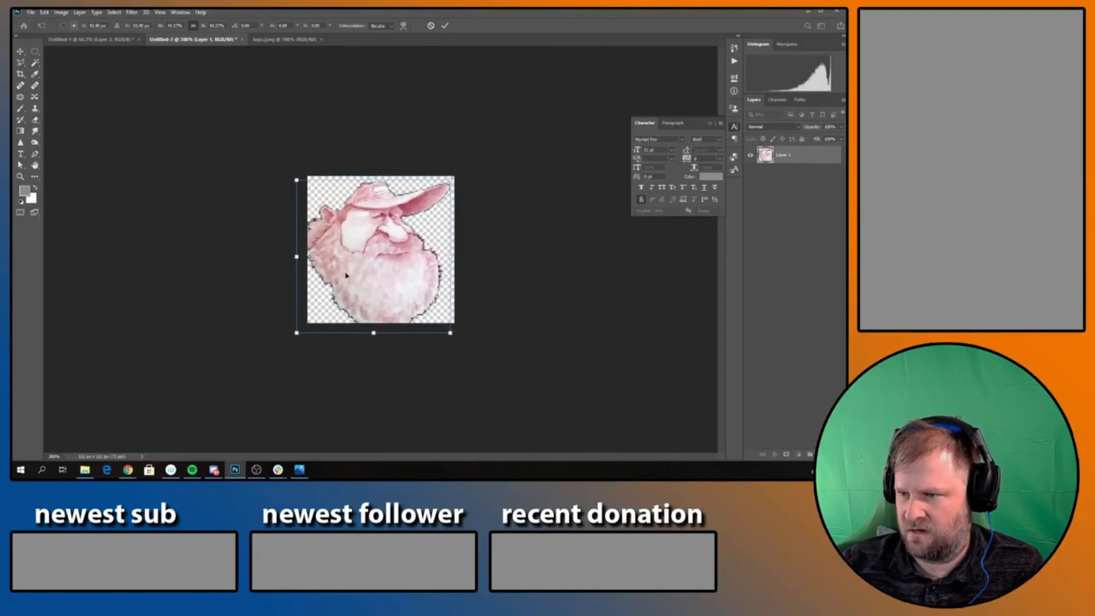
pyautogui.moveTo(296, 332); pyautogui.dragTo(306, 323)
pyautogui.moveTo(458, 323); pyautogui.dragTo(454, 322)
pyautogui.moveTo(395, 292); pyautogui.dragTo(397, 291)
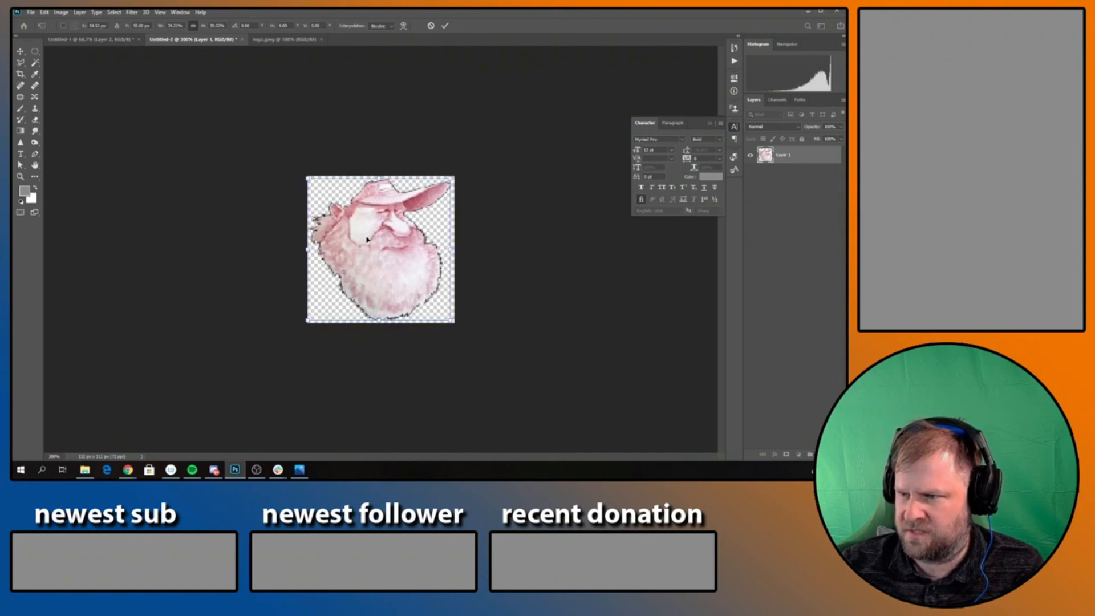
pyautogui.press('Return')
pyautogui.press('w')
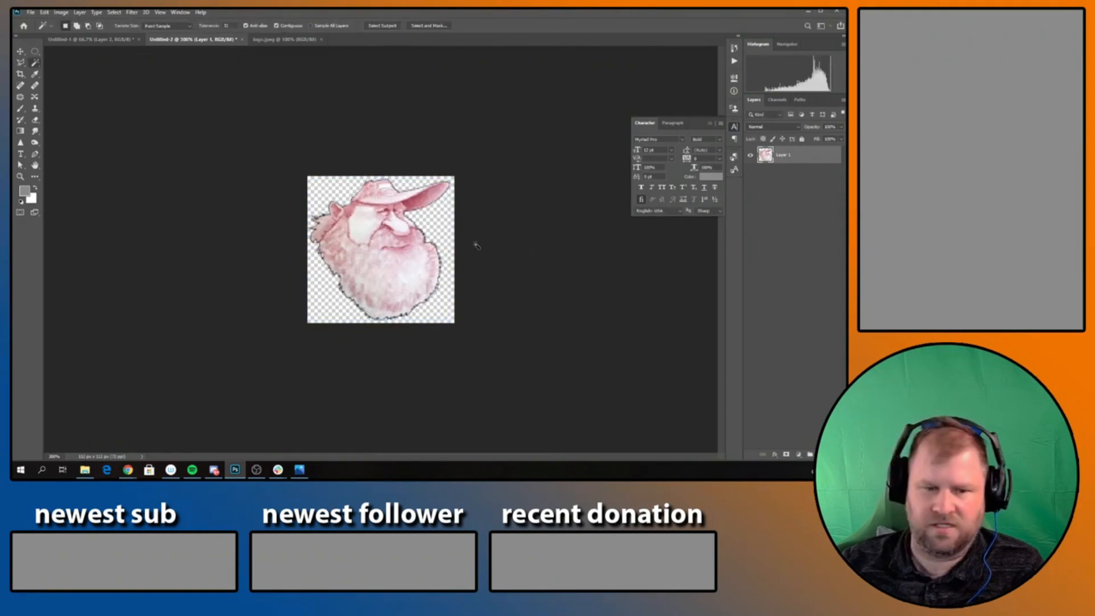
# - Darken the bearded head and strengthen its contrast with a Brightness/Contrast adjustment
pyautogui.hotkey('ctrl', '-')
pyautogui.hotkey('ctrl', '-')
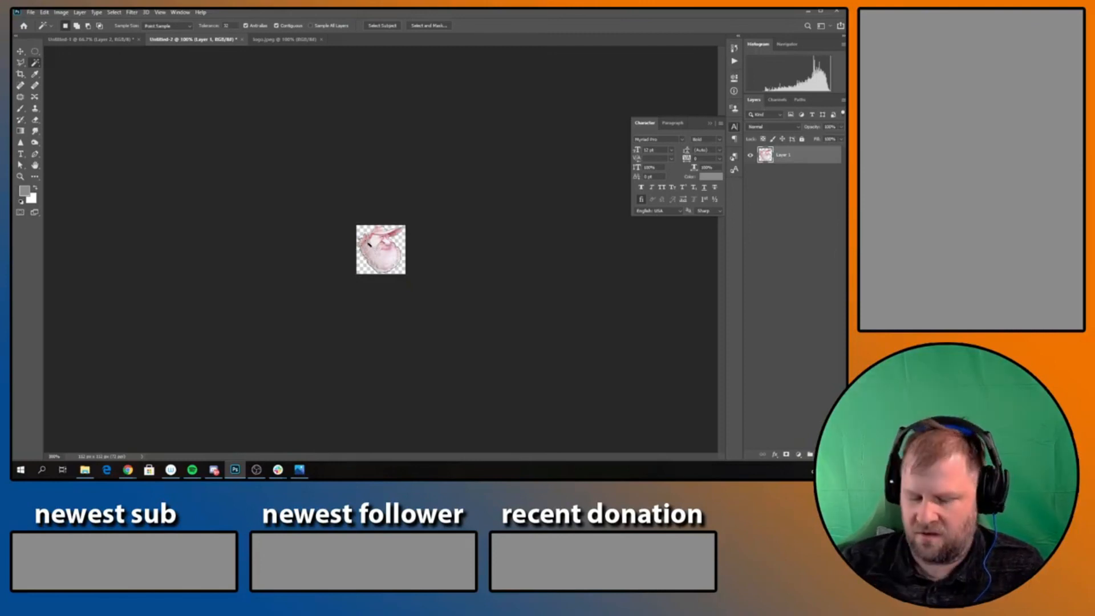
pyautogui.hotkey('ctrl', '+')
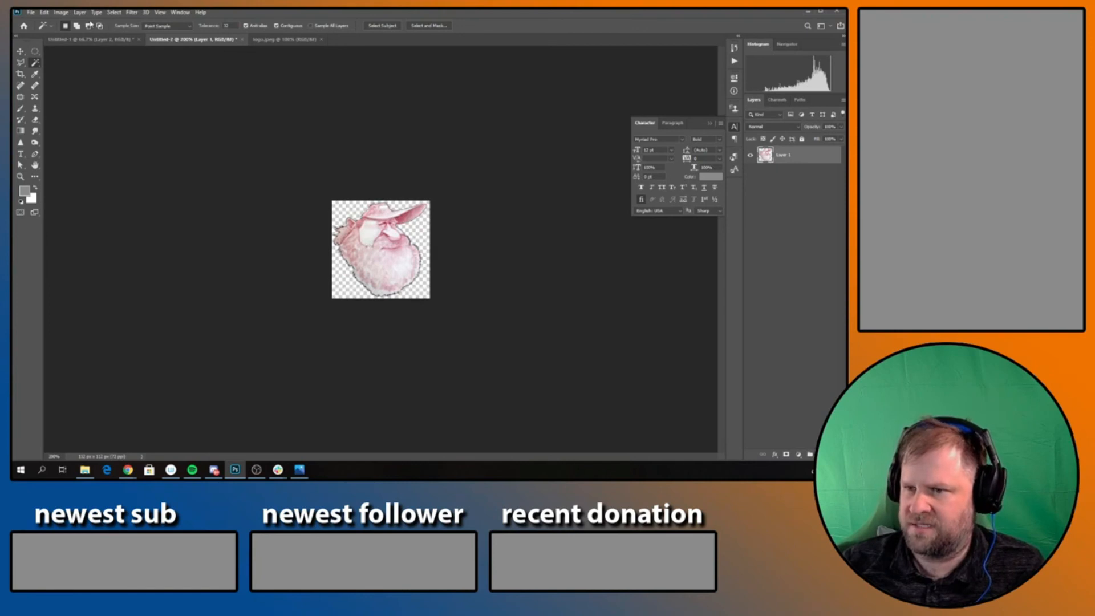
pyautogui.click(61, 12)
pyautogui.moveTo(77, 35)
pyautogui.click(181, 35)
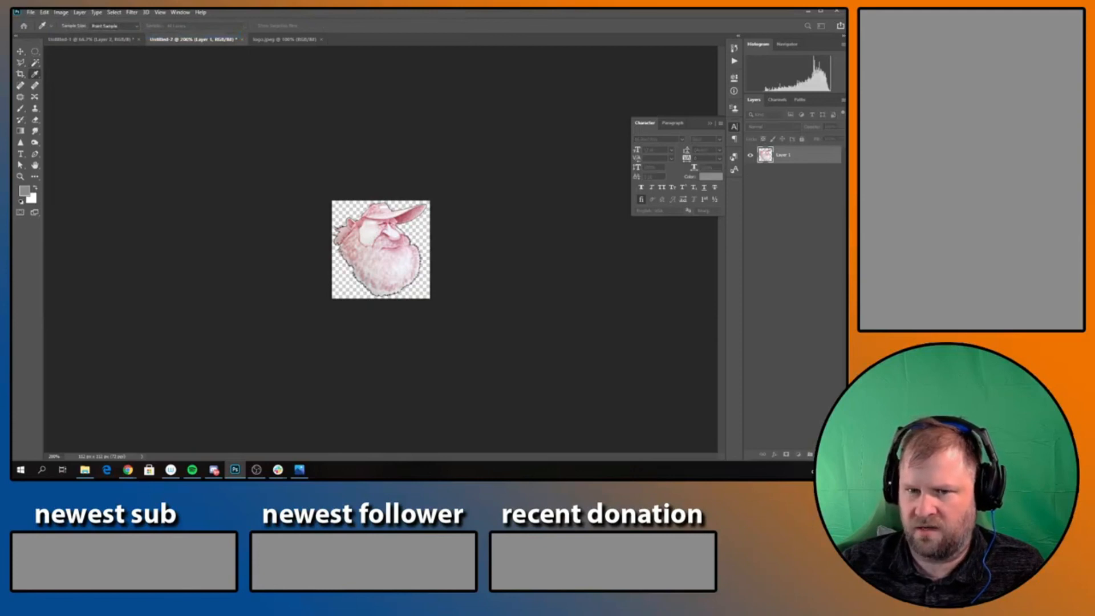
pyautogui.press('Return')
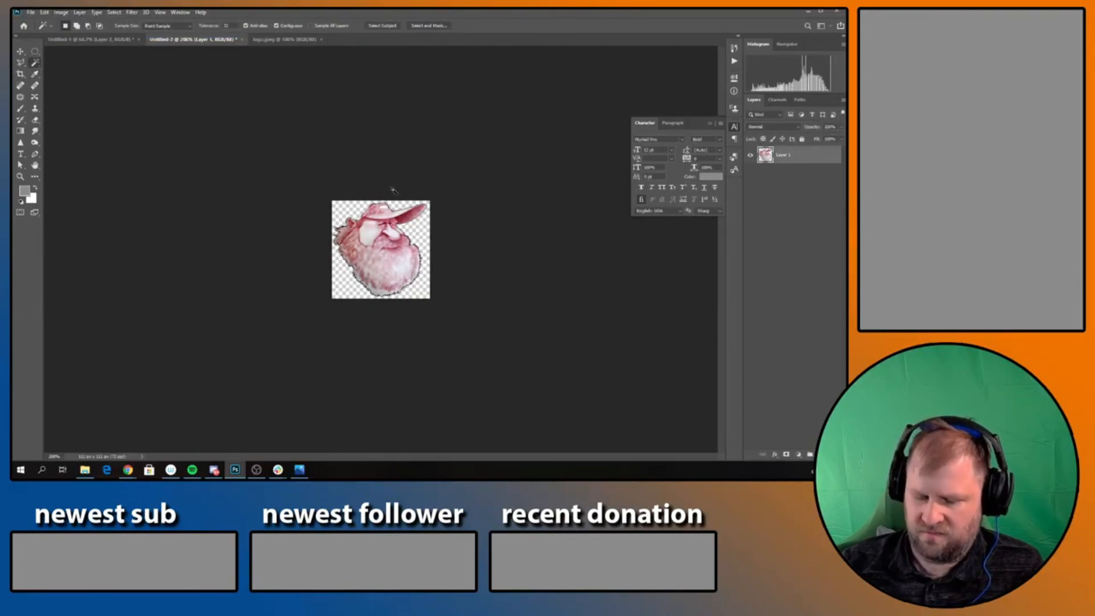
# - Check the bearded head at actual size and set the 112 pixel image's width and height to 26 pixels
pyautogui.hotkey('ctrl', '-')
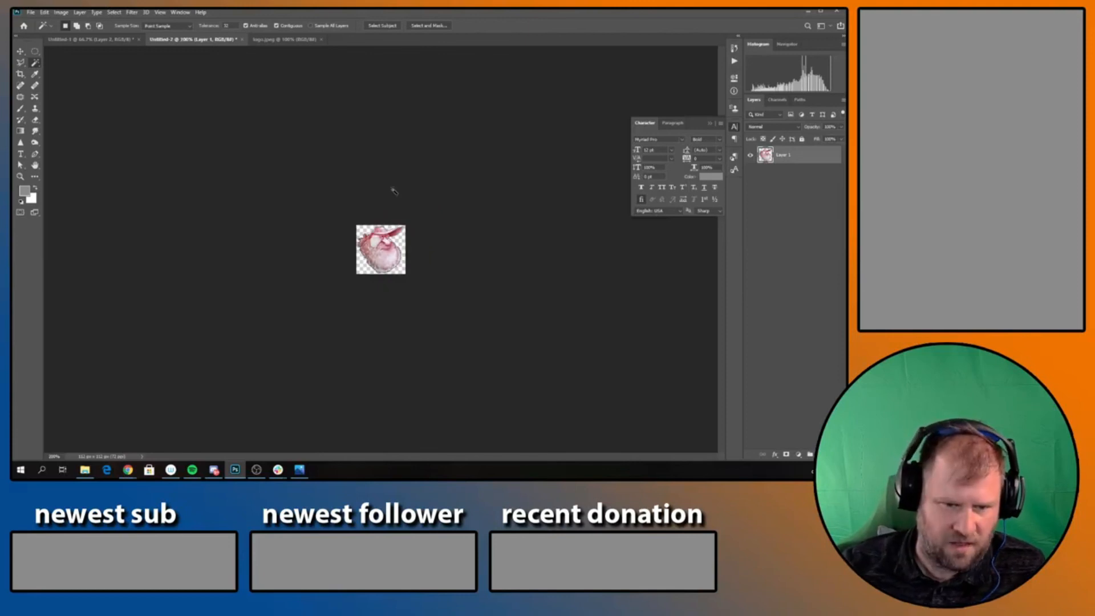
pyautogui.hotkey('ctrl', '+')
pyautogui.hotkey('ctrl', '+')
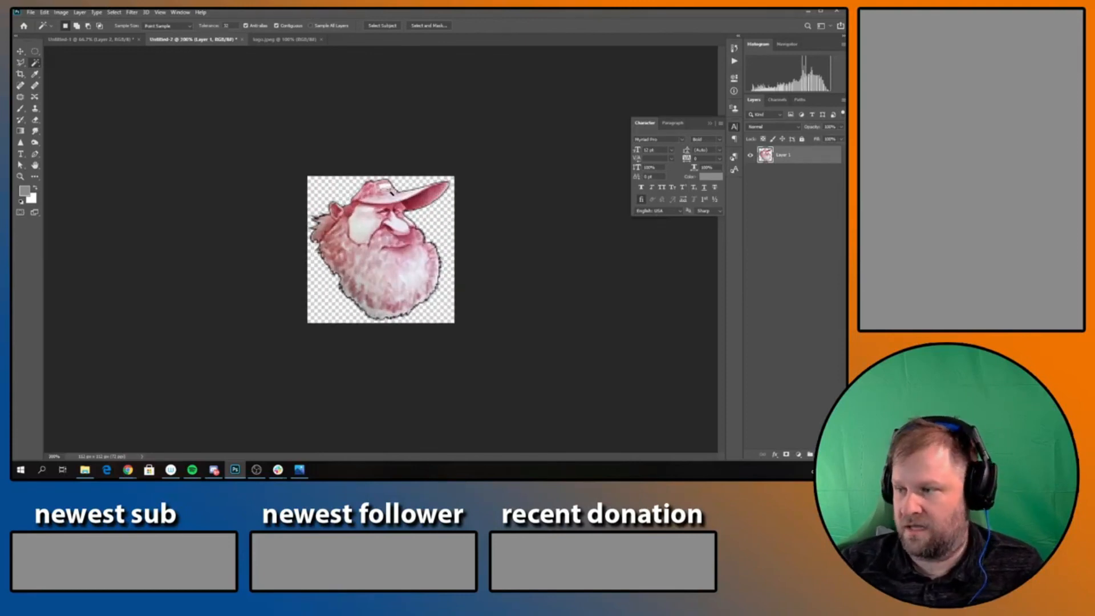
pyautogui.click(172, 140)
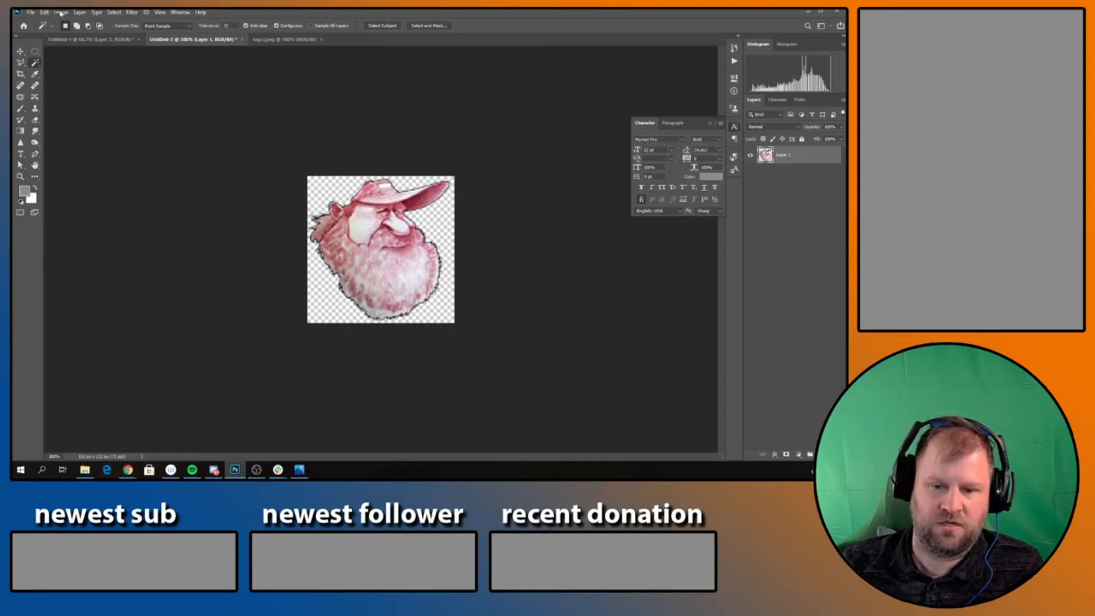
pyautogui.hotkey('ctrl', '-')
pyautogui.hotkey('ctrl', '-')
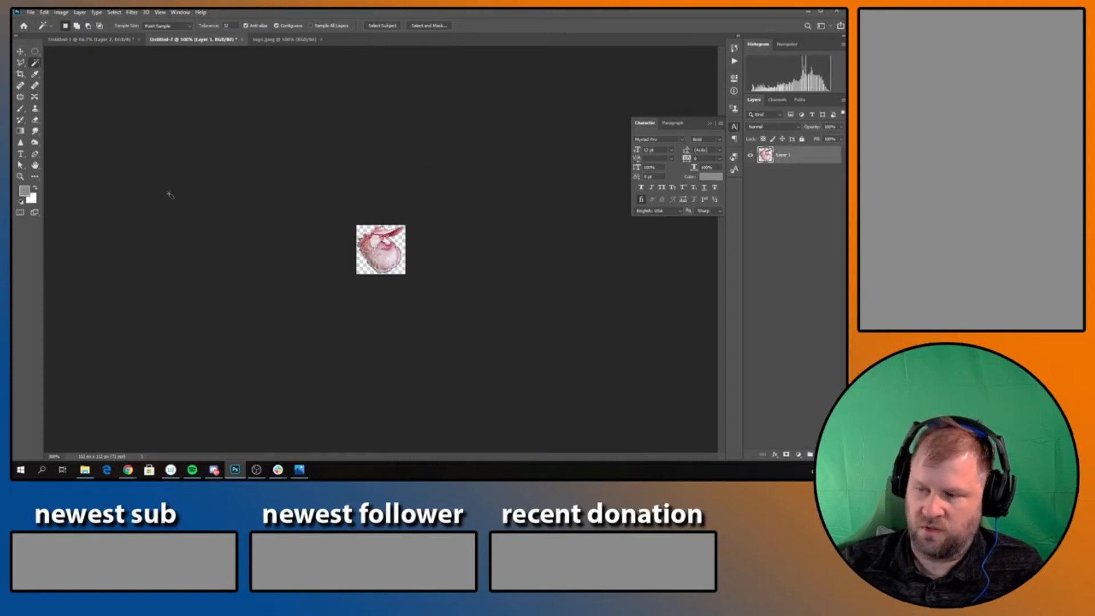
pyautogui.click(61, 12)
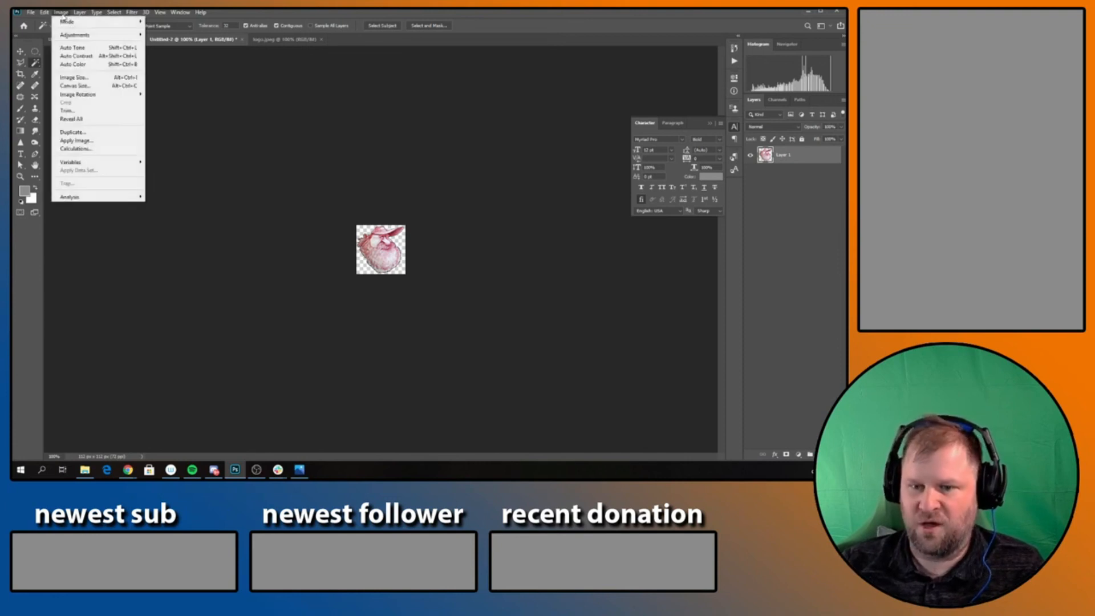
pyautogui.click(80, 79)
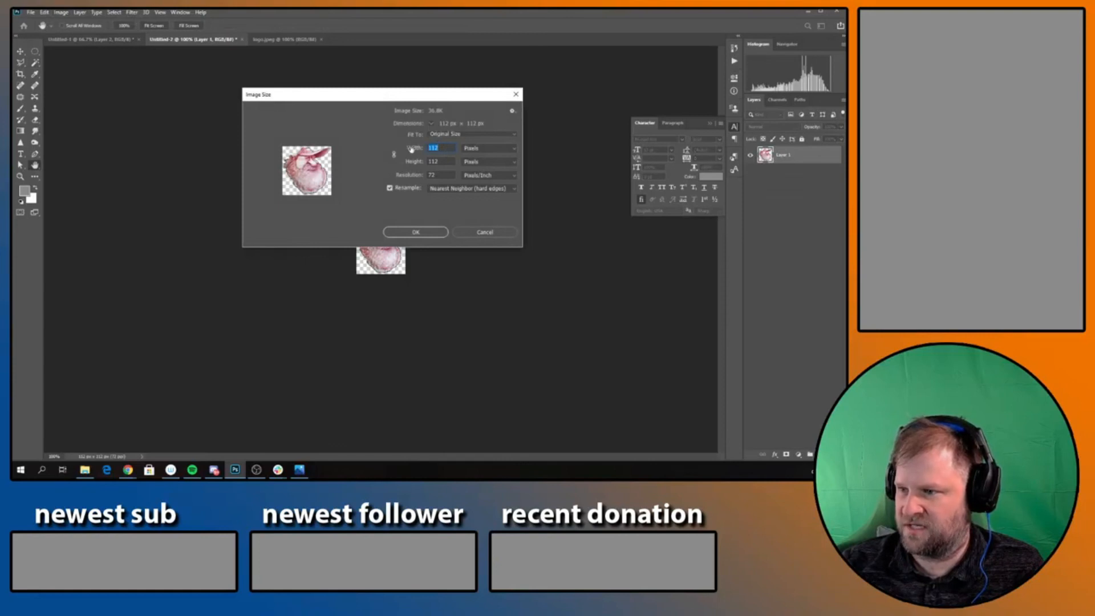
pyautogui.write('26')
pyautogui.press('Tab')
pyautogui.write('26')
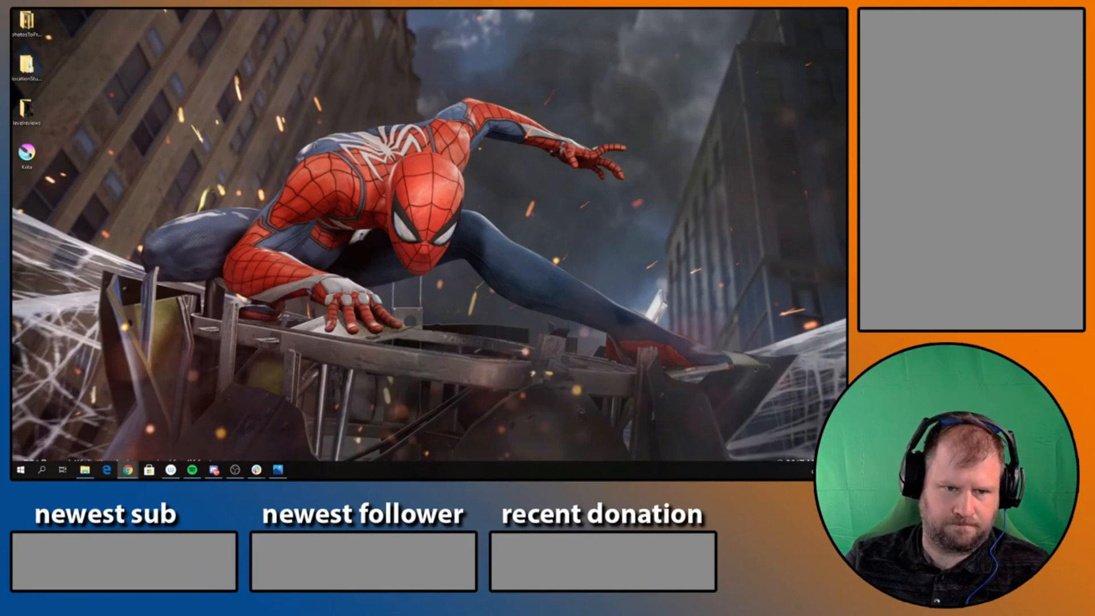
# - Switch to Chrome, search Google for frankerfacez in a new tab, and open the FrankerFaceZ site
pyautogui.click(128, 469)
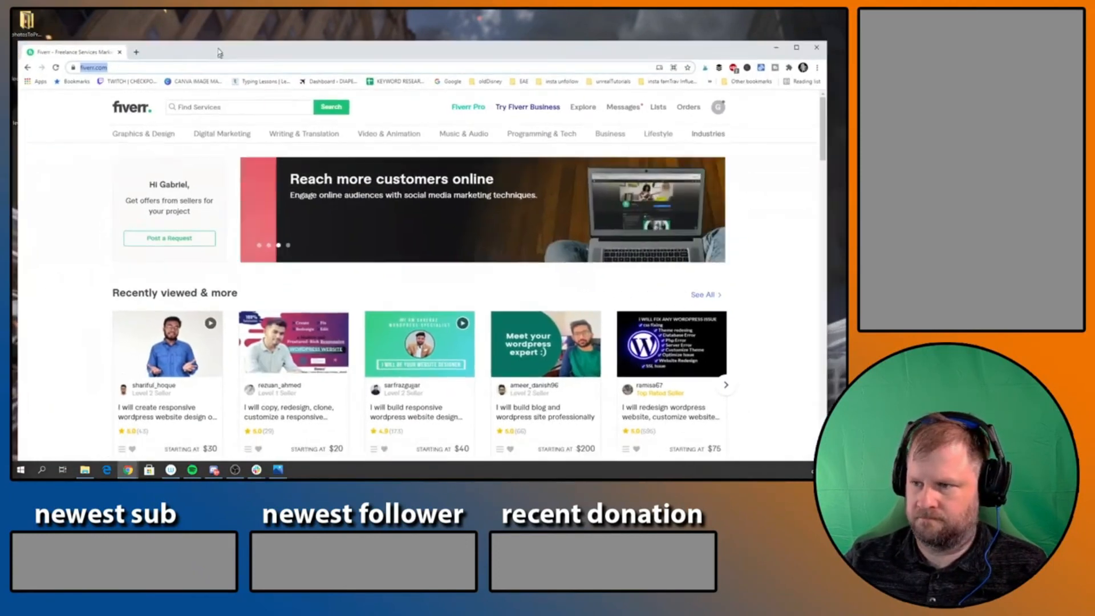
pyautogui.click(144, 22)
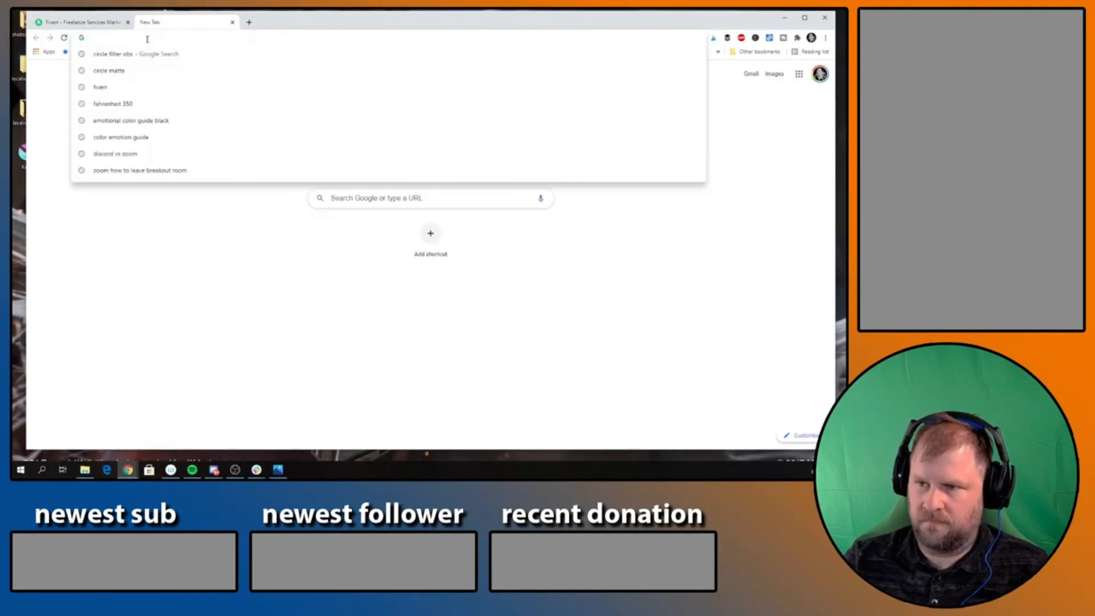
pyautogui.write('frankerfacez')
pyautogui.press('Return')
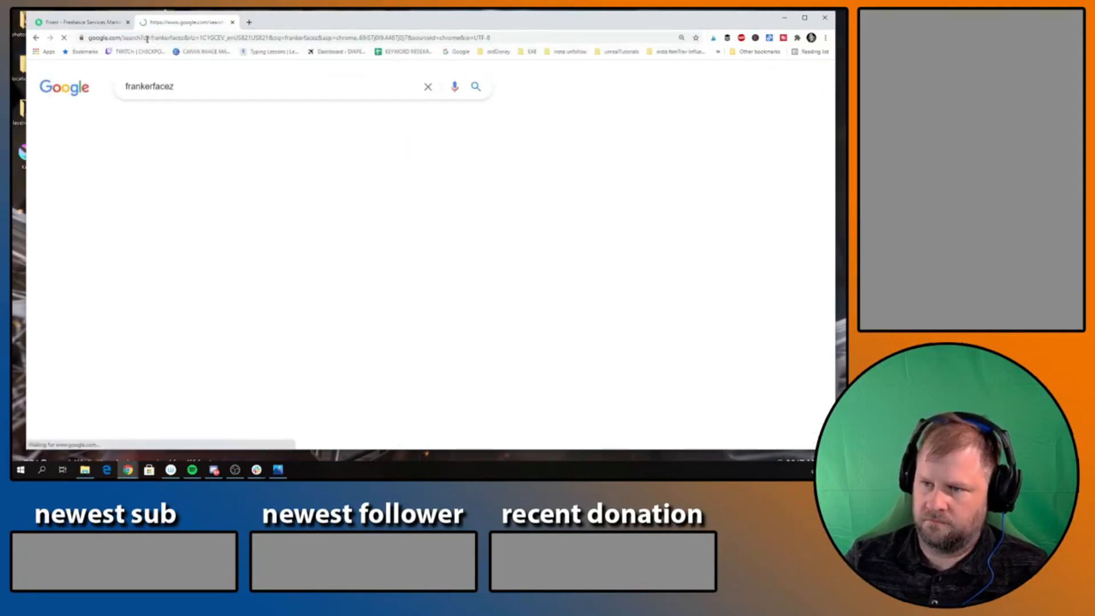
pyautogui.click(160, 183)
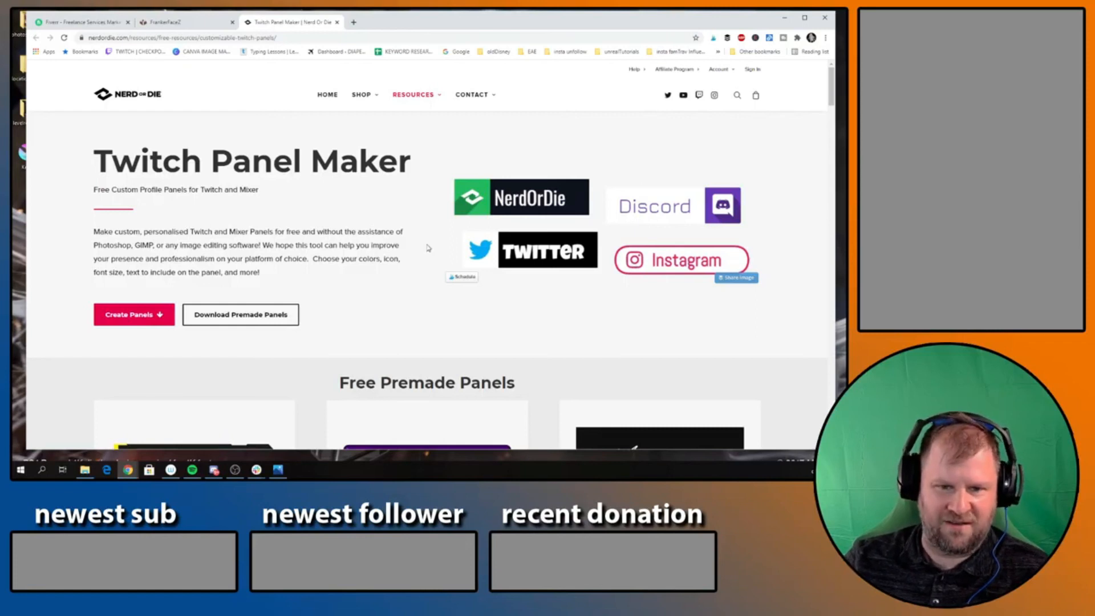
# - Look through the free premade panels and customization options on Nerd or Die's Twitch Panel Maker page
pyautogui.scroll(-2, 511, 224)
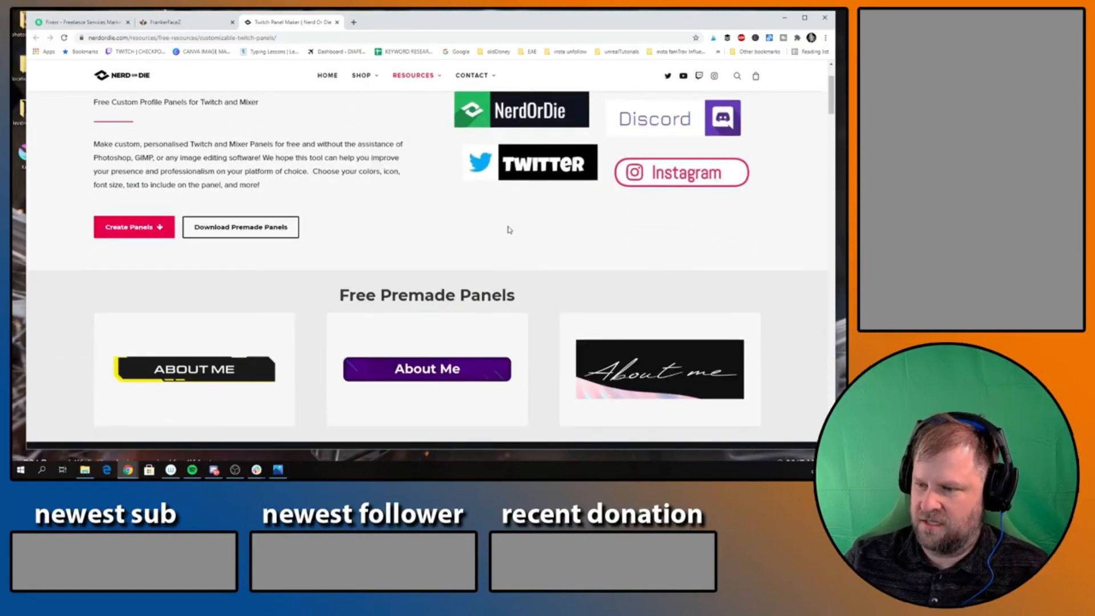
pyautogui.scroll(2, 342, 183)
pyautogui.scroll(-5, 399, 251)
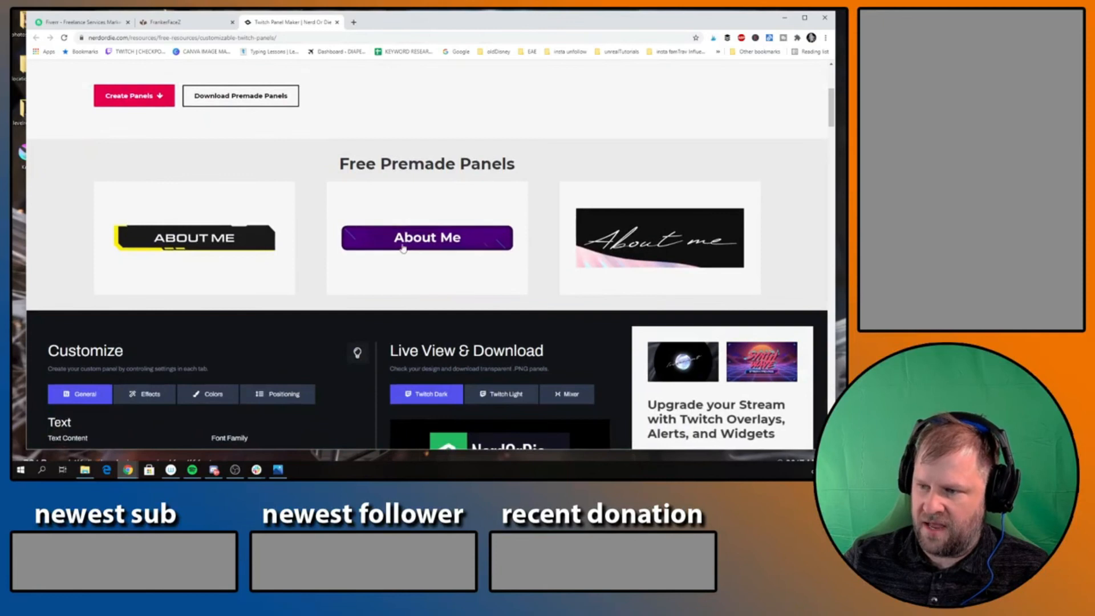
pyautogui.scroll(-3, 505, 238)
pyautogui.scroll(7, 473, 234)
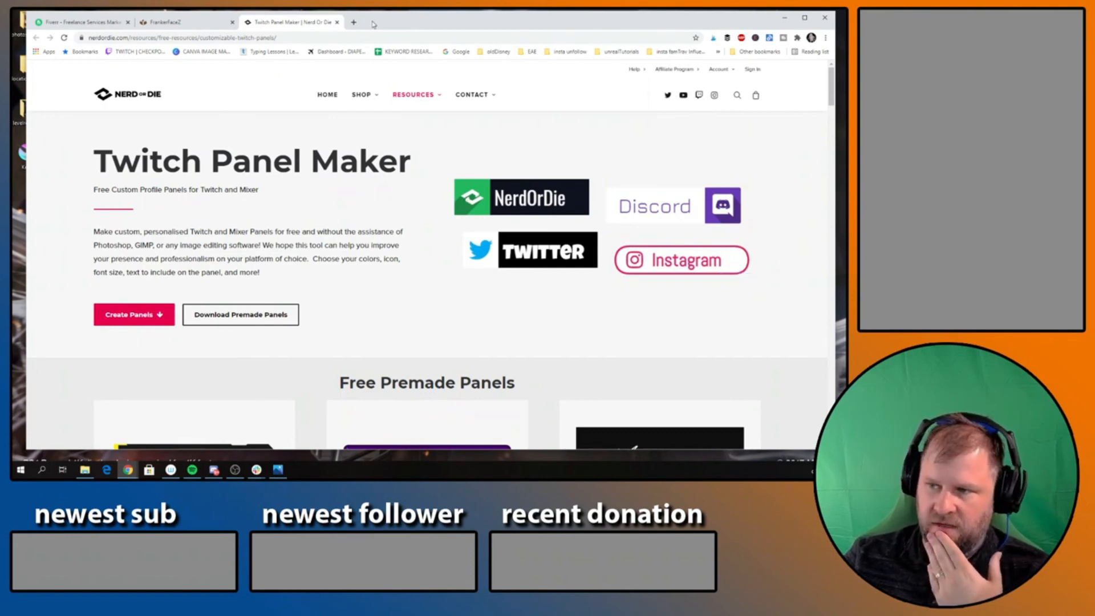
# - Open spectissa.com/resources in a new browser tab and look over the free Twitch panel set
pyautogui.click(353, 22)
pyautogui.click(337, 41)
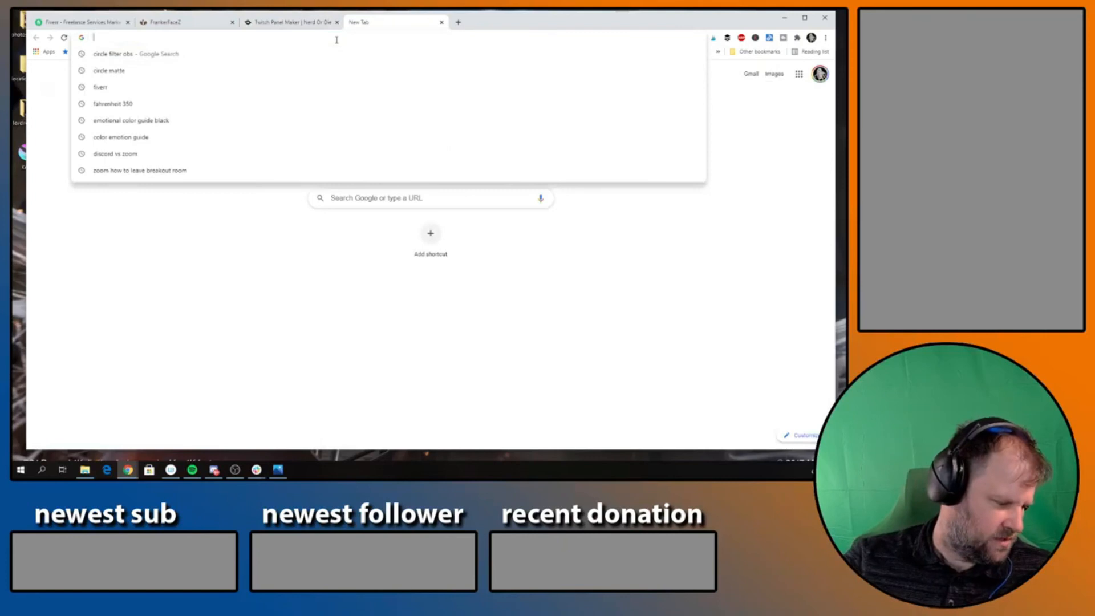
pyautogui.write('sp')
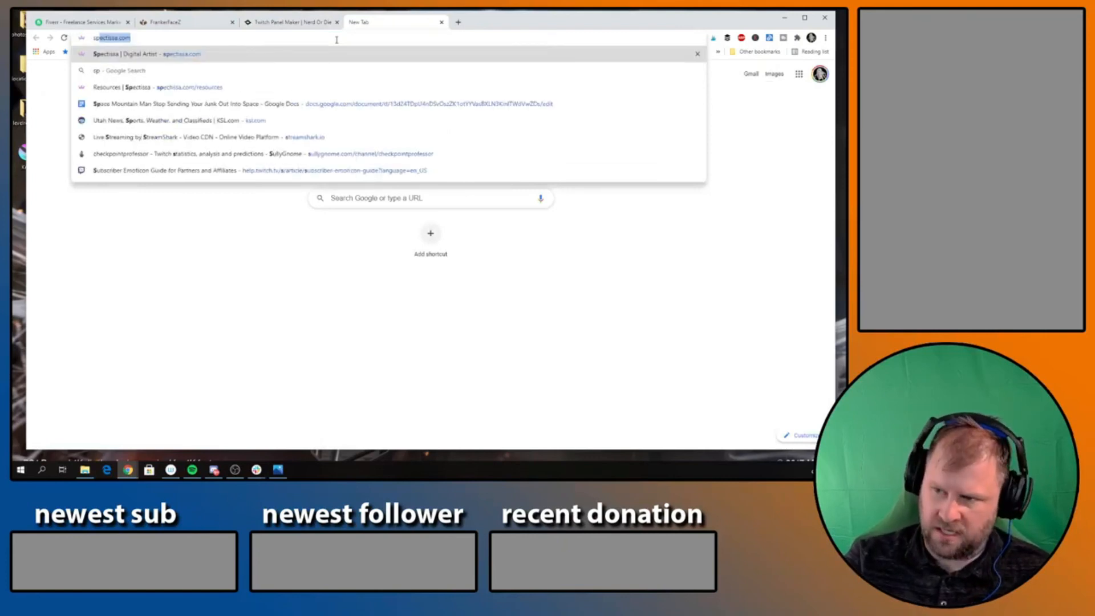
pyautogui.write('ectissa.com')
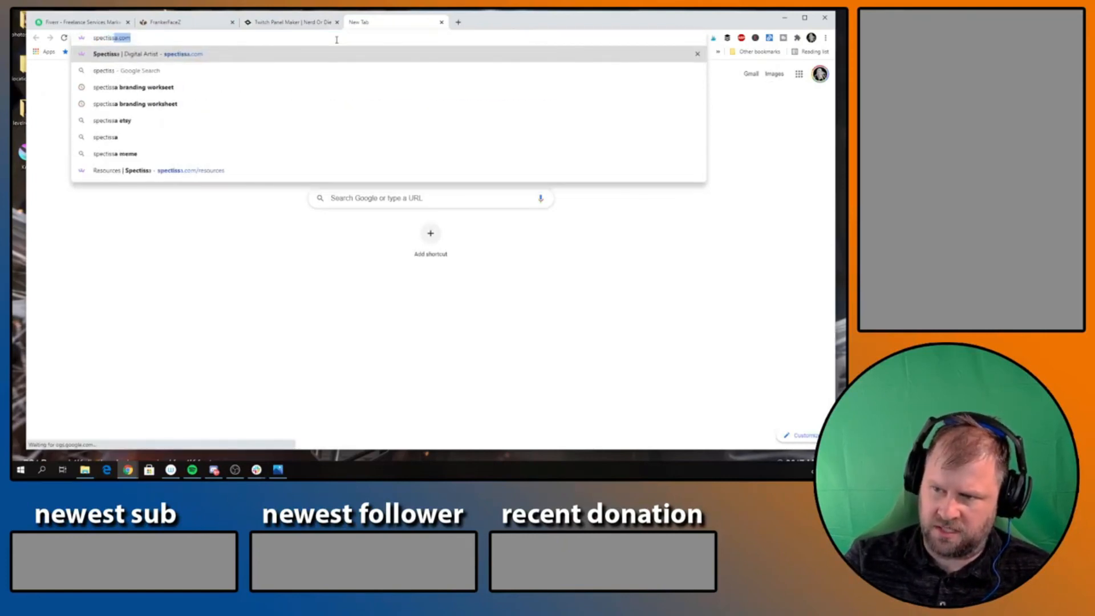
pyautogui.write('/resources')
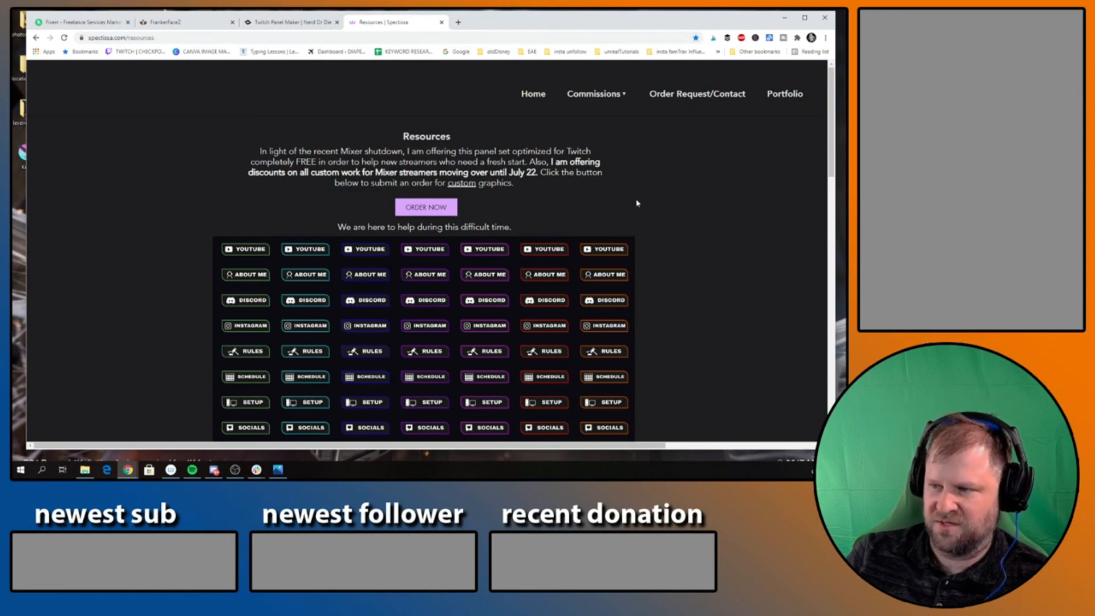
pyautogui.scroll(-3, 637, 203)
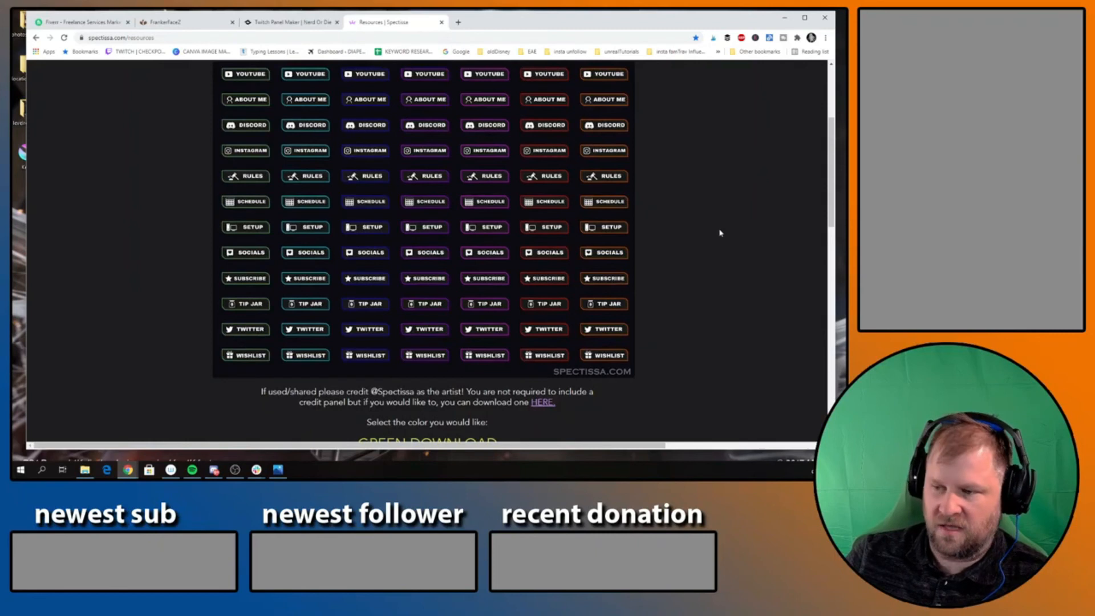
pyautogui.scroll(1, 723, 235)
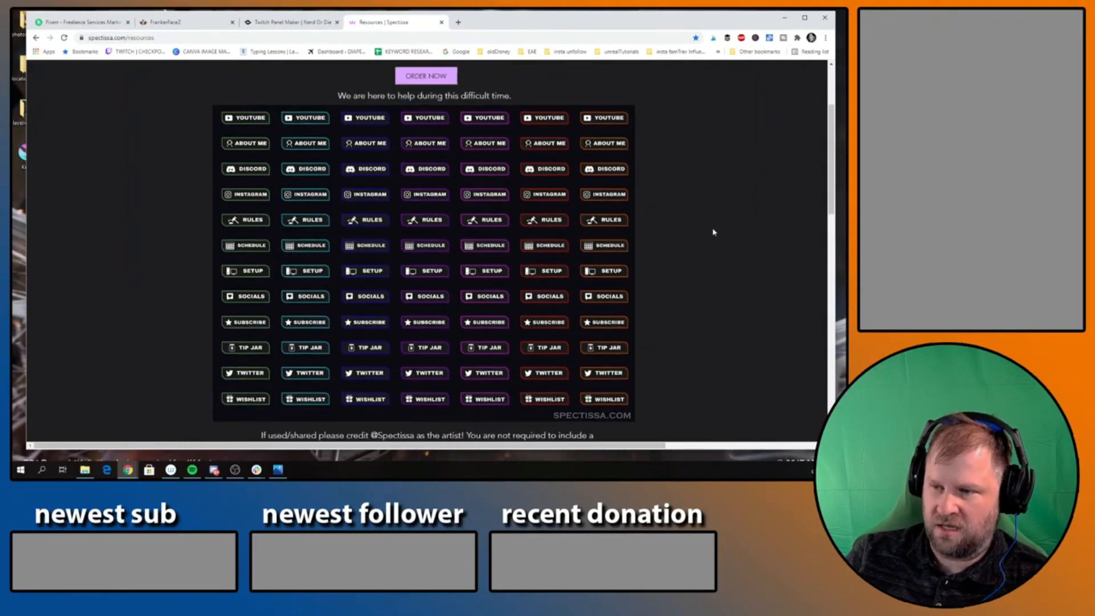